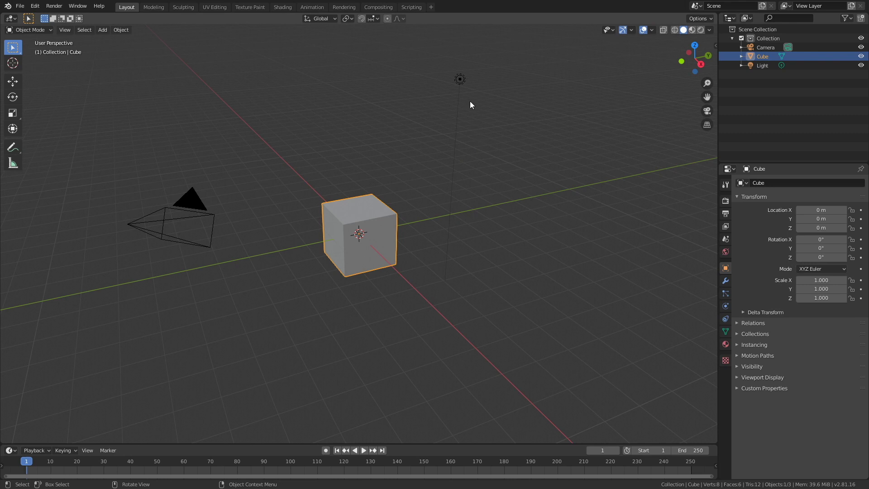
# Step: Delete the default light from the scene
pyautogui.click(459, 80)
pyautogui.press('x')
pyautogui.click(461, 81)
# Step: Flatten the cube to a Z scale of about 0.157 and stretch it to a Y scale of about 3.803
pyautogui.click(370, 206)
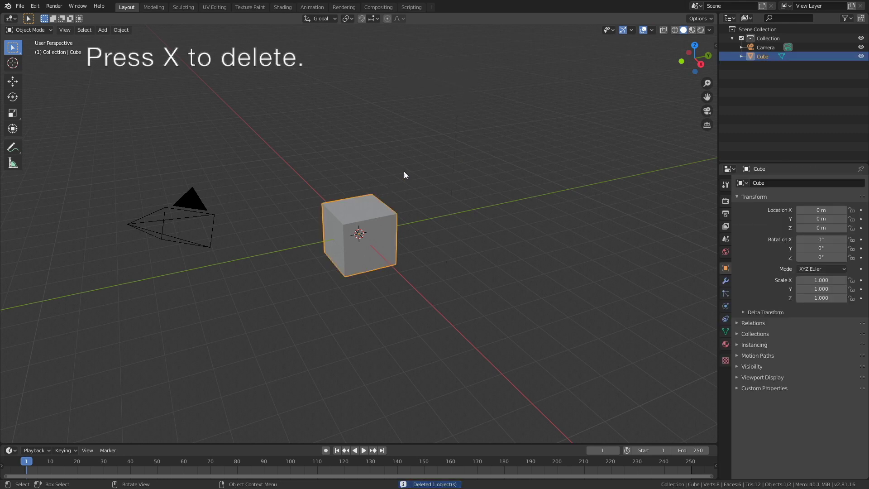
pyautogui.press('s')
pyautogui.press('z')
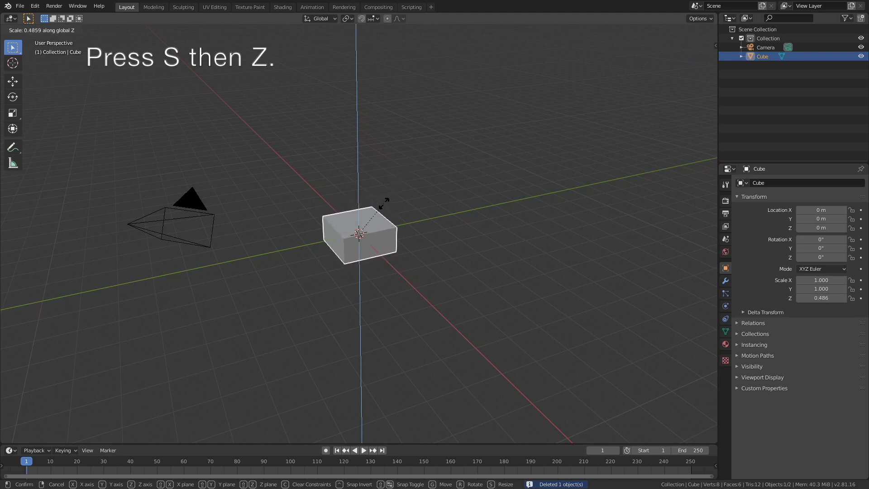
pyautogui.click(366, 224)
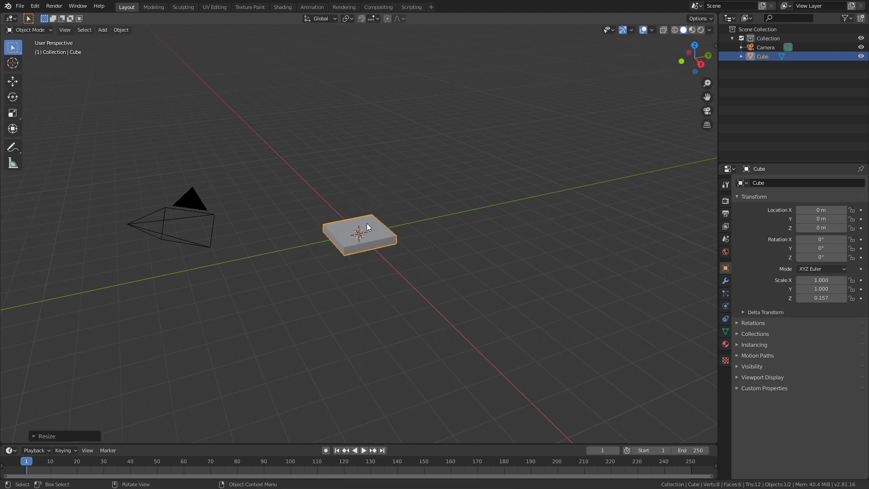
pyautogui.press('s')
pyautogui.press('y')
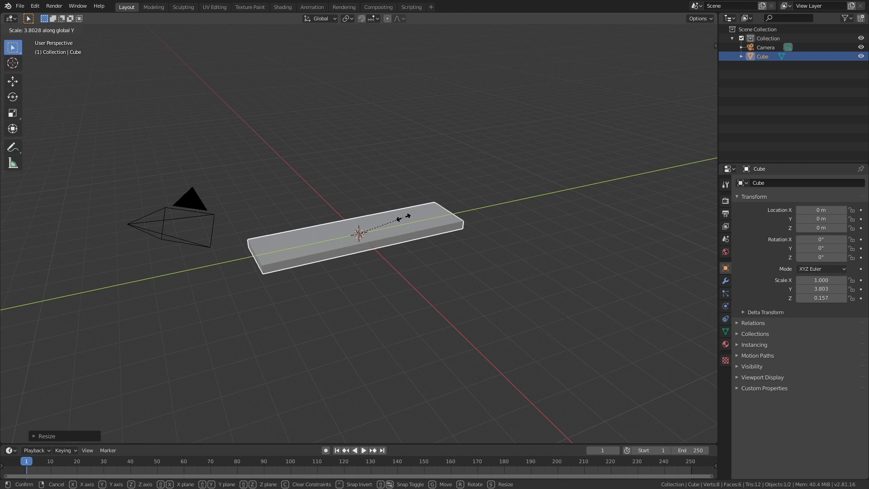
pyautogui.click(405, 221)
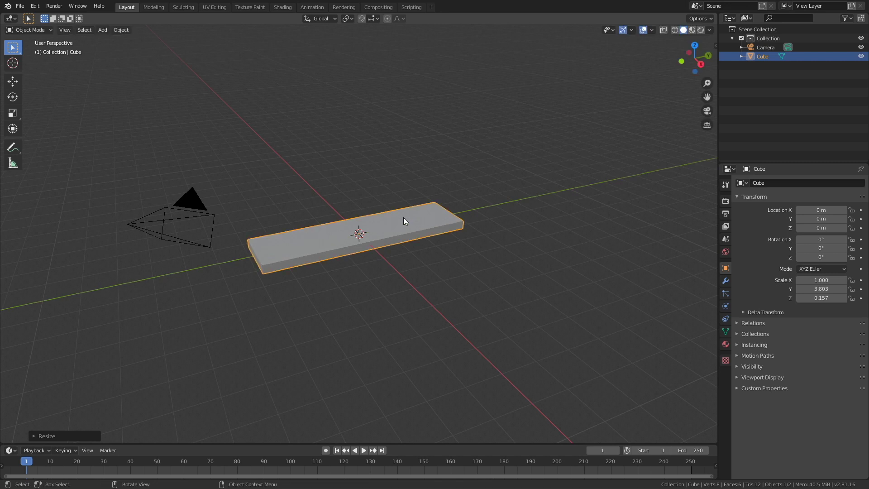
# Step: In Edit Mode, add two loop cuts across the slab and scale them apart along Y towards its two ends
pyautogui.click(27, 30)
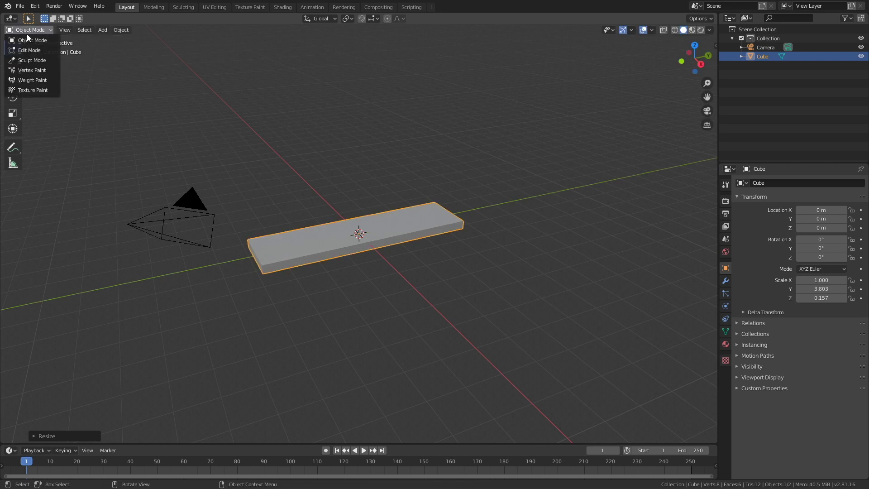
pyautogui.click(23, 47)
pyautogui.hotkey('ctrl', 'r')
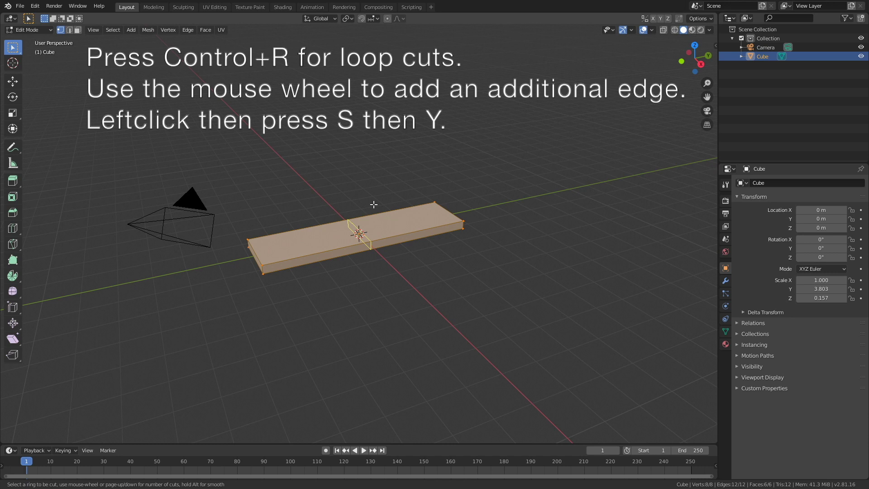
pyautogui.scroll(1, 374, 204)
pyautogui.click(373, 204)
pyautogui.click(373, 204)
pyautogui.press('s')
pyautogui.press('y')
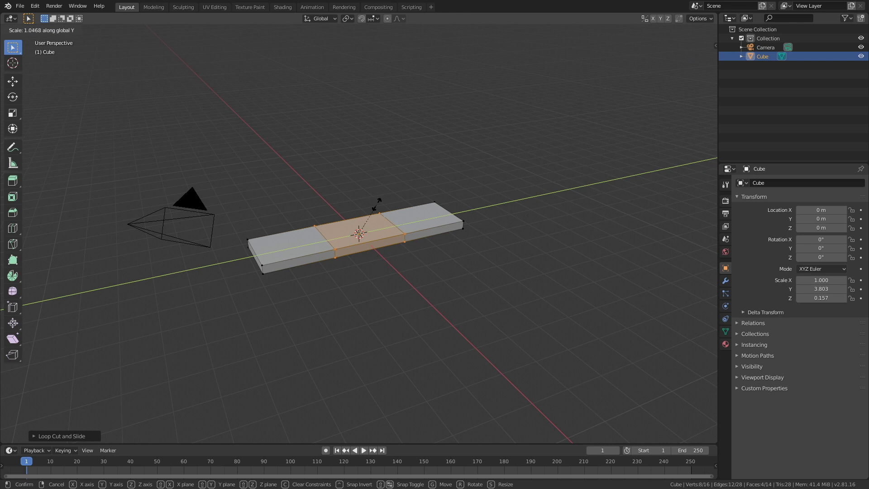
pyautogui.click(419, 181)
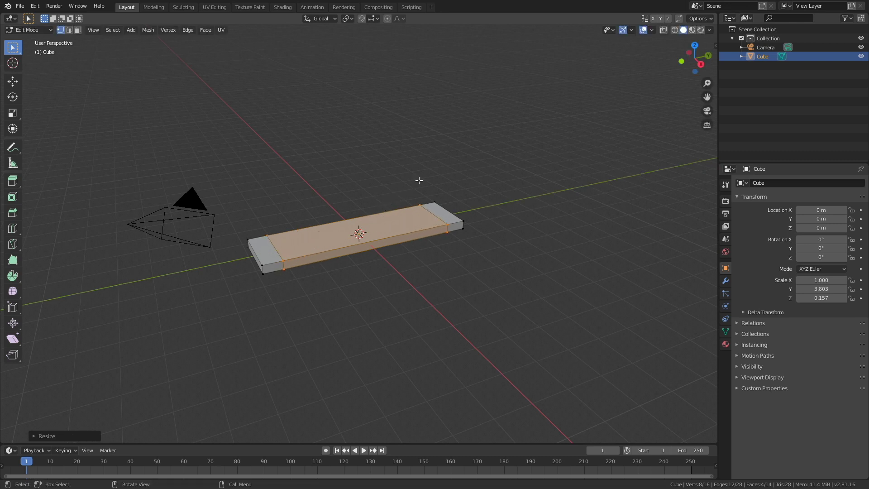
# Step: Extrude the top faces of both end sections of the slab upward to form two tall side walls
pyautogui.click(75, 30)
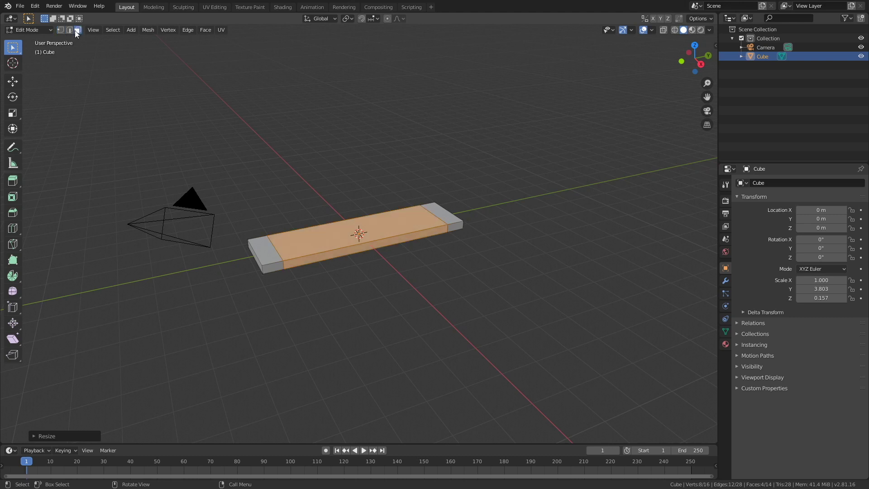
pyautogui.click(267, 248)
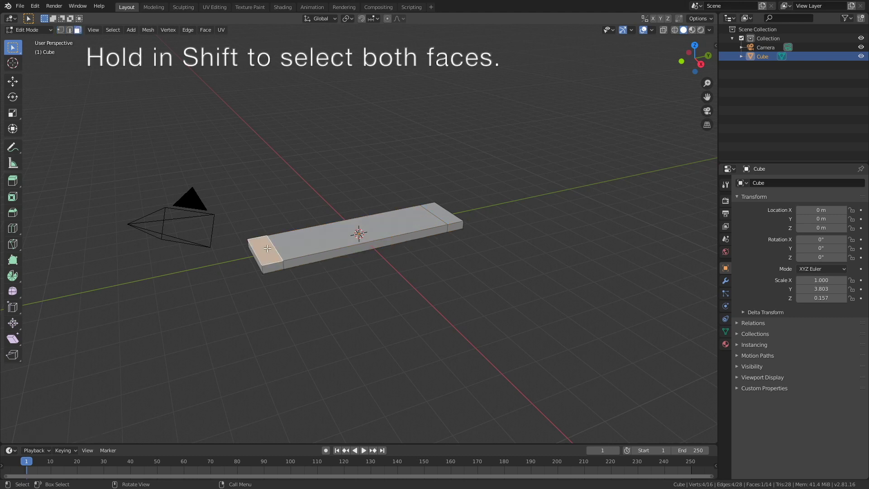
pyautogui.keyDown('shift'); pyautogui.click(441, 213); pyautogui.keyUp('shift')
pyautogui.press('e')
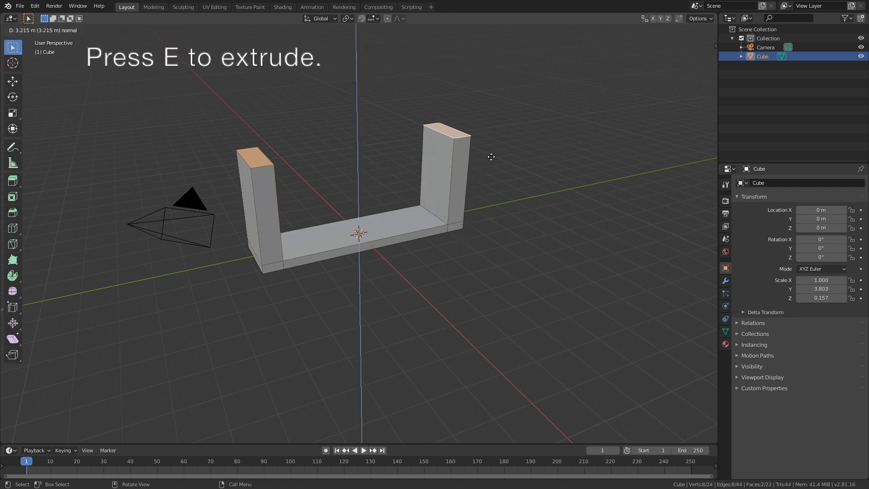
pyautogui.click(497, 131)
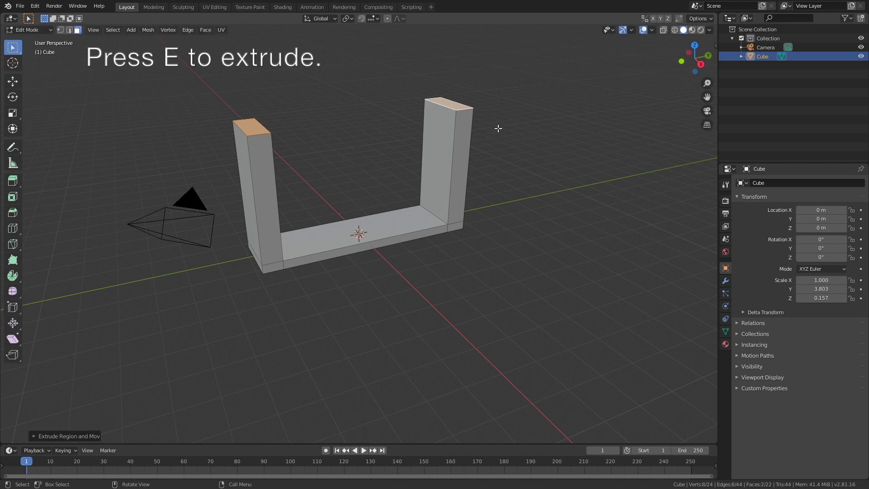
# Step: Move the five faces of the U-shaped profile's front side far out along the X axis to form a long channel
pyautogui.click(464, 200)
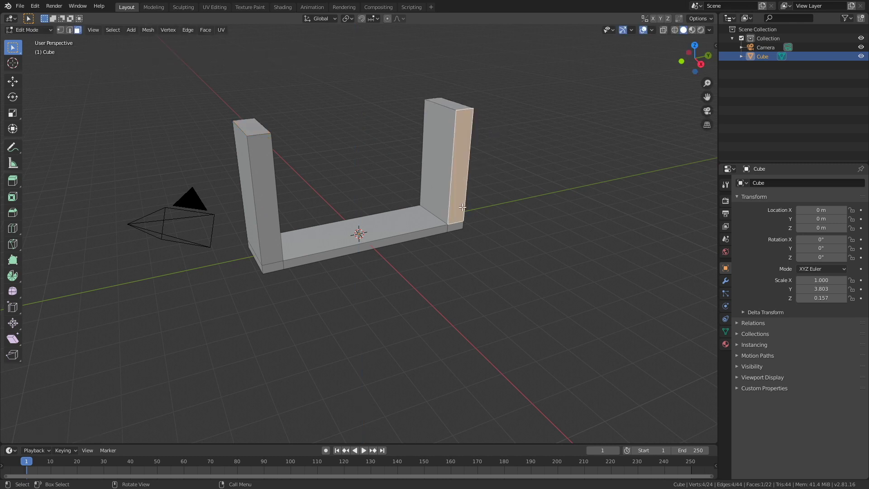
pyautogui.keyDown('shift'); pyautogui.click(454, 227); pyautogui.keyUp('shift')
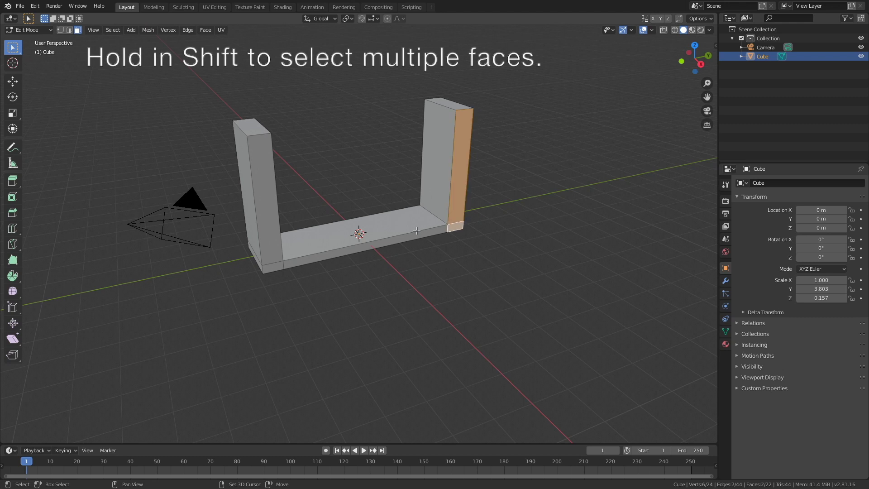
pyautogui.keyDown('shift'); pyautogui.click(320, 251); pyautogui.keyUp('shift')
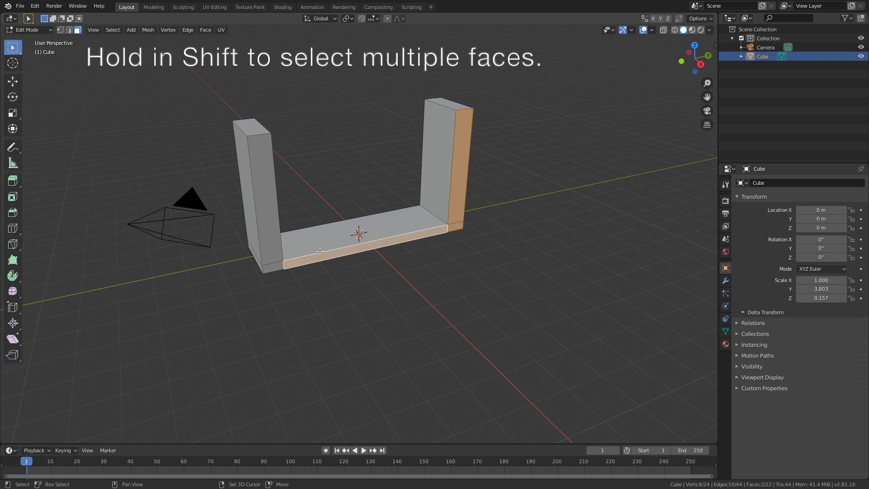
pyautogui.keyDown('shift'); pyautogui.click(267, 270); pyautogui.keyUp('shift')
pyautogui.keyDown('shift'); pyautogui.click(268, 245); pyautogui.keyUp('shift')
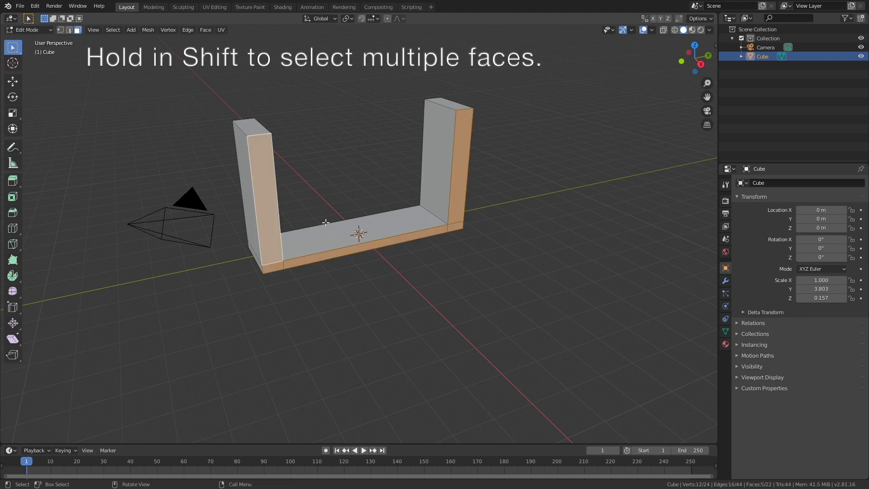
pyautogui.scroll(-12, 326, 222)
pyautogui.moveTo(341, 250); pyautogui.dragTo(437, 257, button='middle')
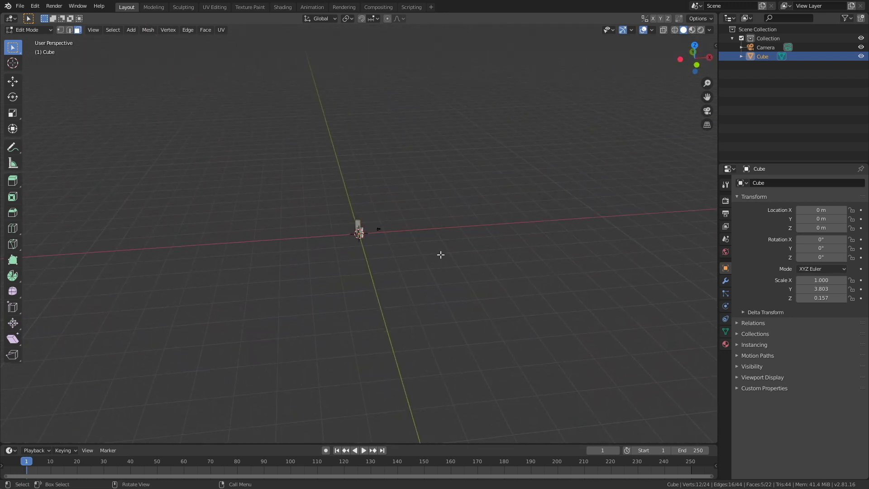
pyautogui.press('g')
pyautogui.press('x')
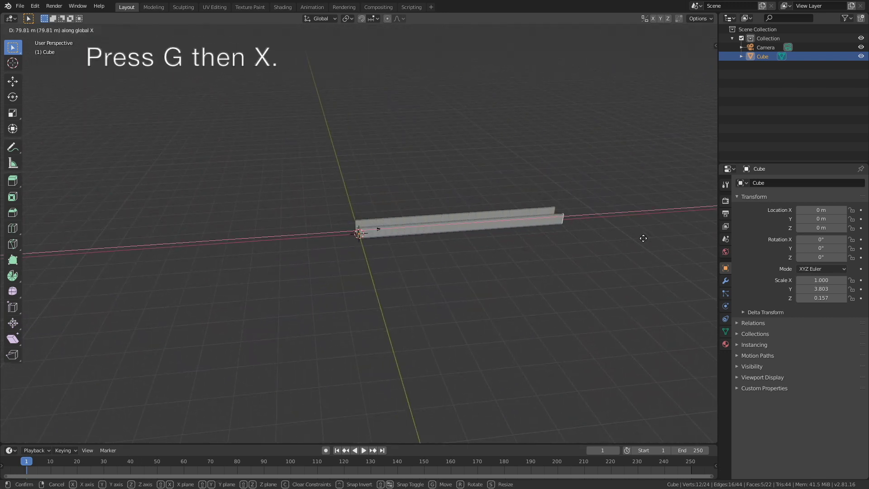
pyautogui.click(50, 214)
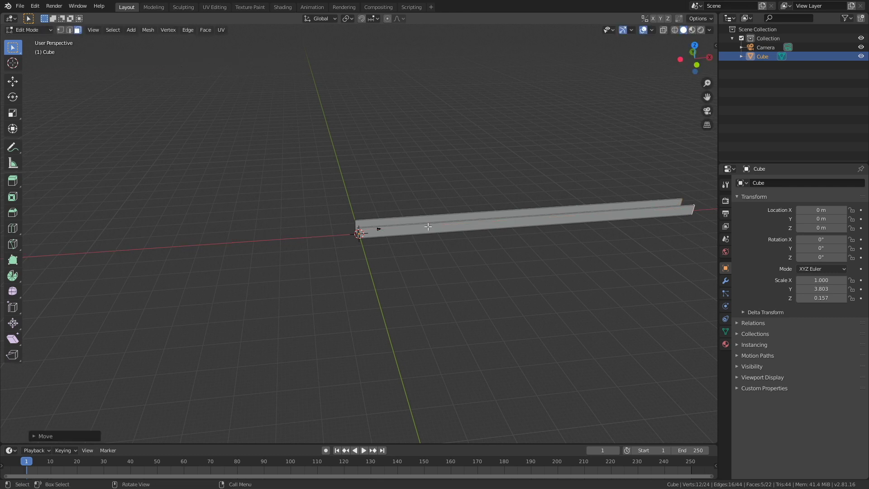
# Step: Add 10 evenly spaced, unslid loop cuts along the length of the channel
pyautogui.hotkey('ctrl', 'r')
pyautogui.scroll(4, 529, 221)
pyautogui.scroll(2, 528, 222)
pyautogui.scroll(3, 528, 222)
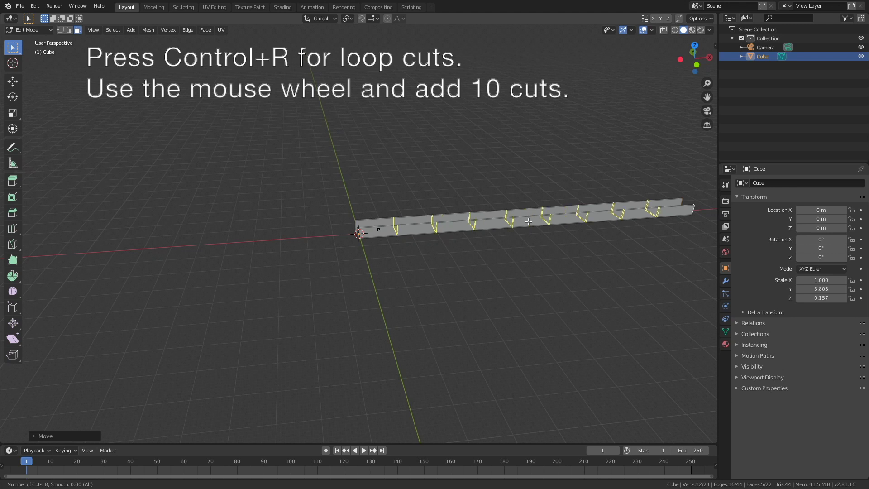
pyautogui.click(528, 221)
pyautogui.rightClick(529, 221)
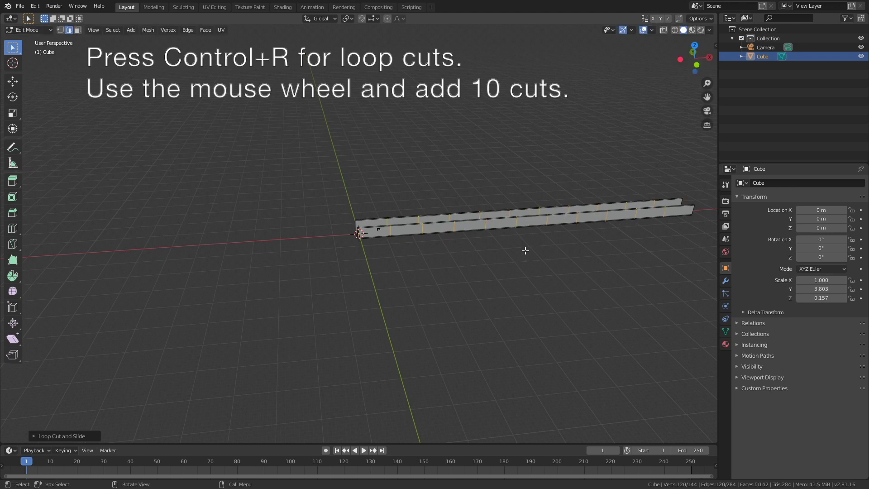
# Step: Return to Object Mode and rotate the channel about 44.1° around the Y axis so it slopes downward
pyautogui.click(48, 31)
pyautogui.click(32, 40)
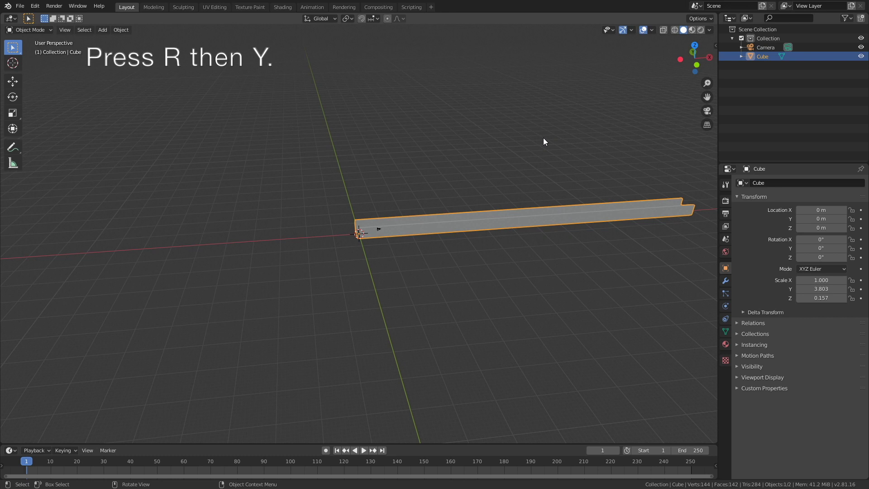
pyautogui.press('r')
pyautogui.press('y')
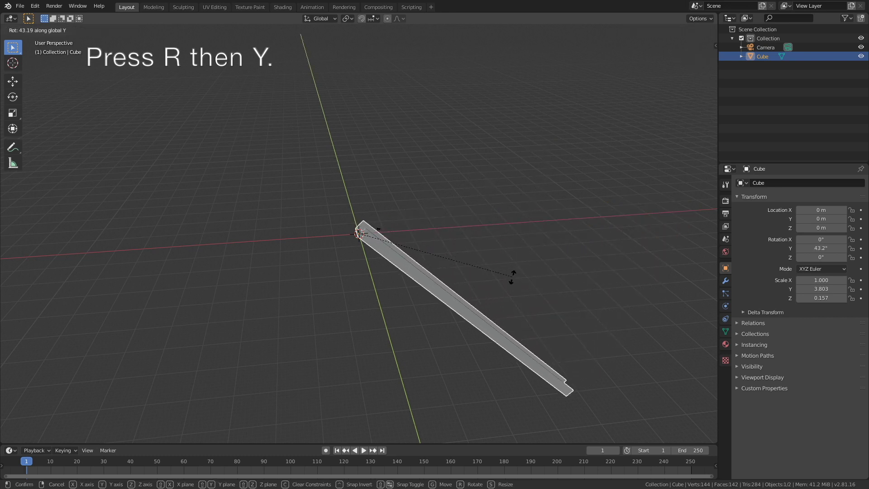
pyautogui.click(512, 279)
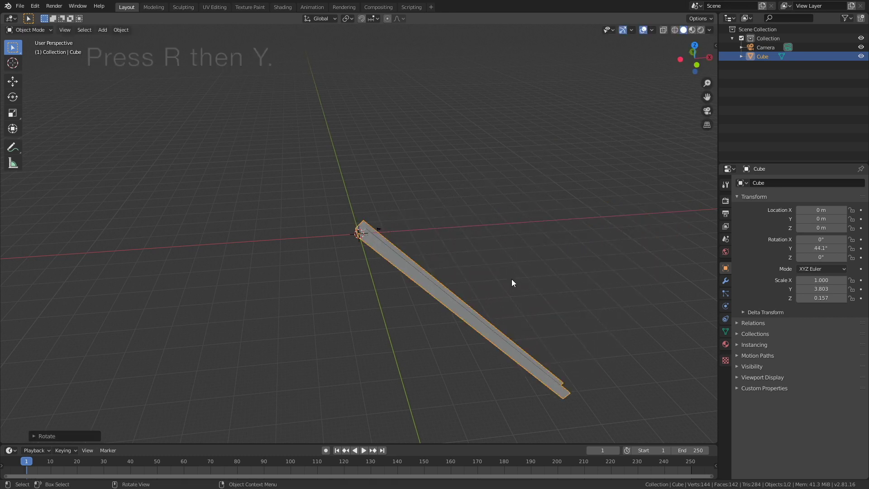
# Step: Add a Bezier circle curve at the origin and scale it up uniformly to about 10.464
pyautogui.click(99, 30)
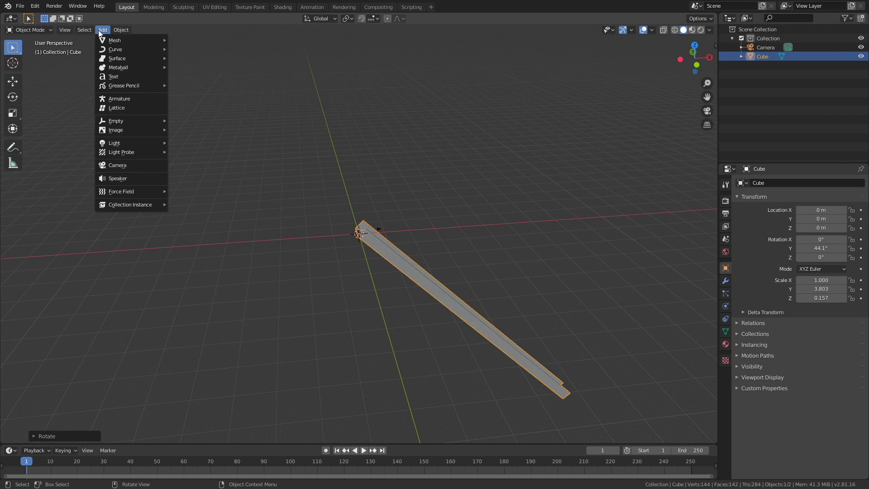
pyautogui.moveTo(109, 49)
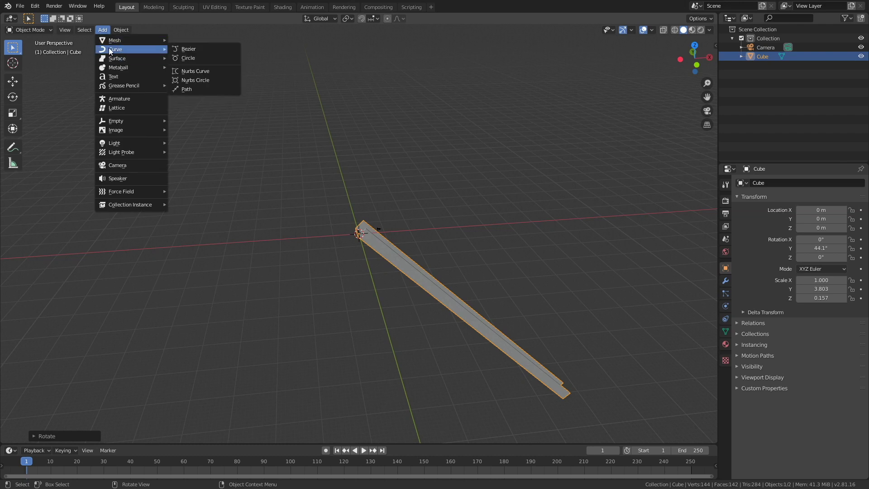
pyautogui.click(186, 61)
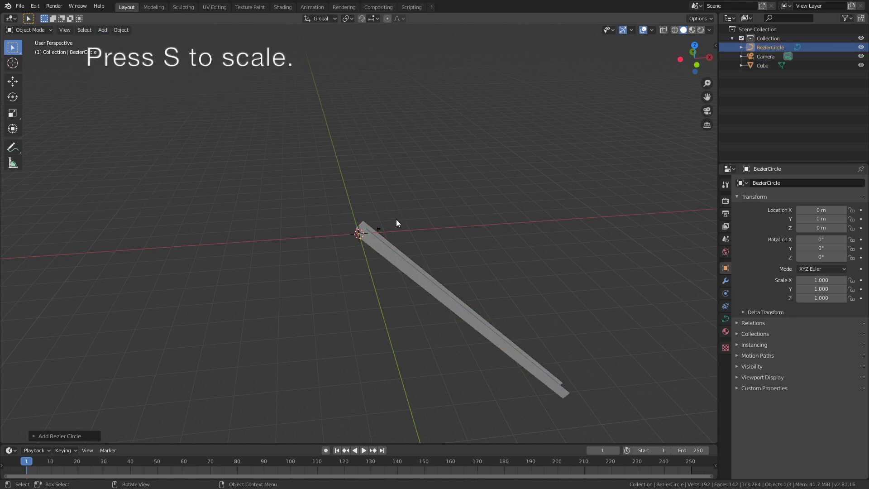
pyautogui.press('s')
pyautogui.click(29, 135)
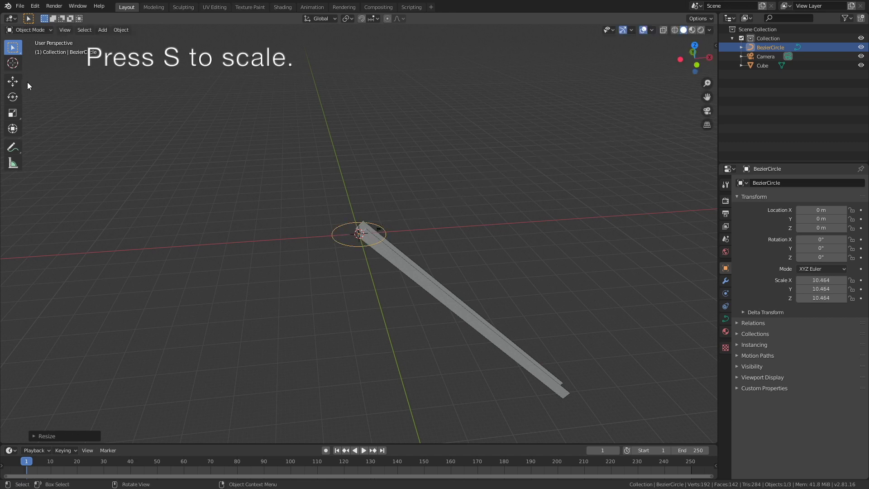
# Step: Give the channel a Curve modifier that follows BezierCircle, plus a Subdivision Surface modifier
pyautogui.click(420, 285)
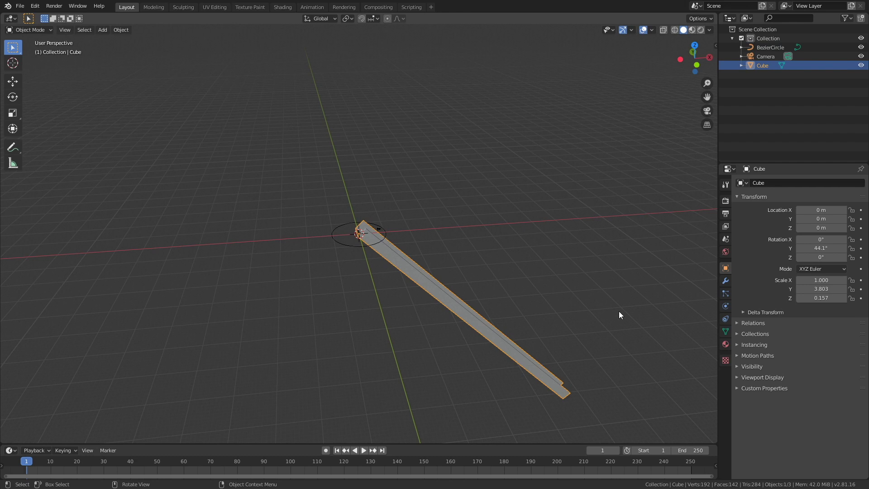
pyautogui.click(725, 281)
pyautogui.click(753, 183)
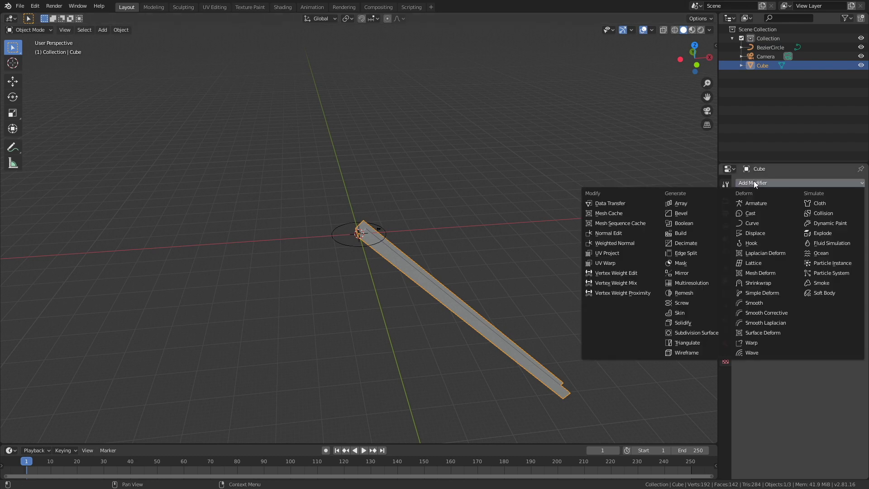
pyautogui.click(752, 222)
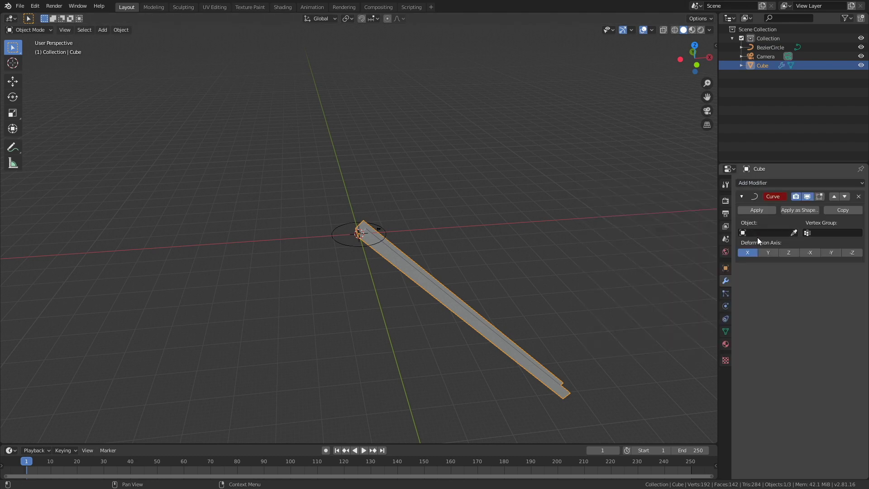
pyautogui.click(759, 232)
pyautogui.click(754, 246)
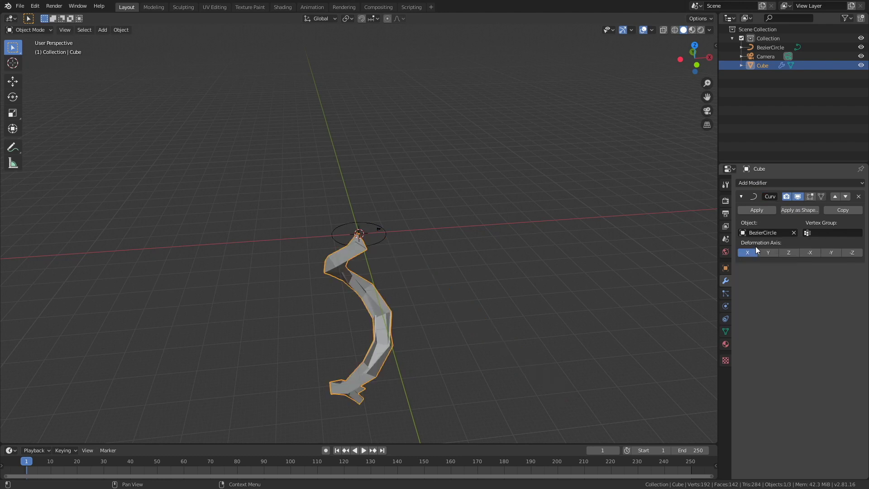
pyautogui.click(747, 183)
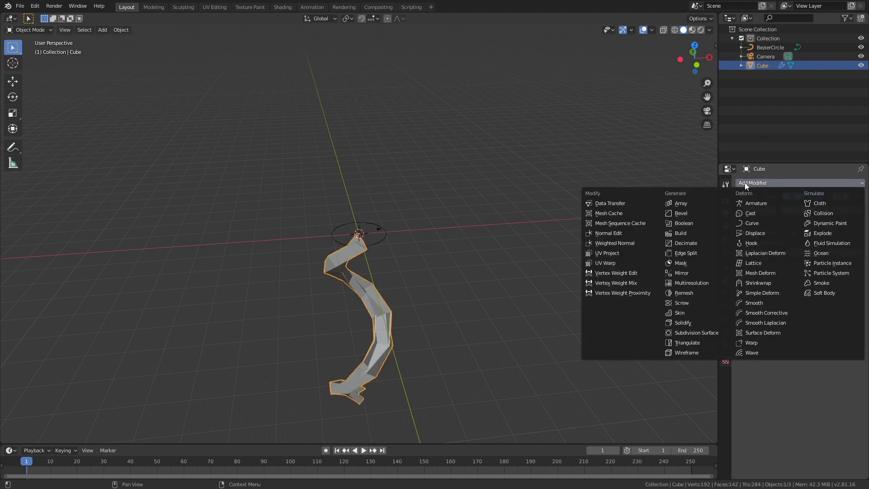
pyautogui.click(714, 328)
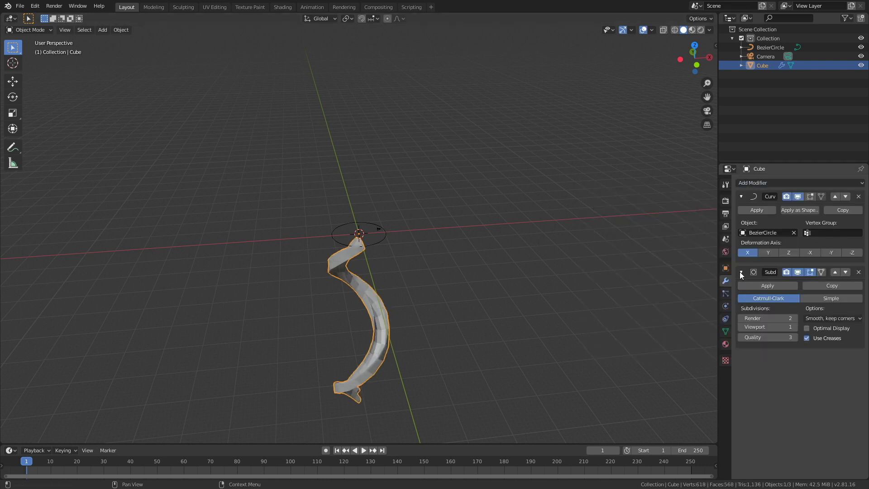
# Step: Raise the channel's Subdivision Surface viewport level to 5
pyautogui.click(794, 327)
pyautogui.click(794, 327)
pyautogui.click(794, 326)
pyautogui.click(793, 325)
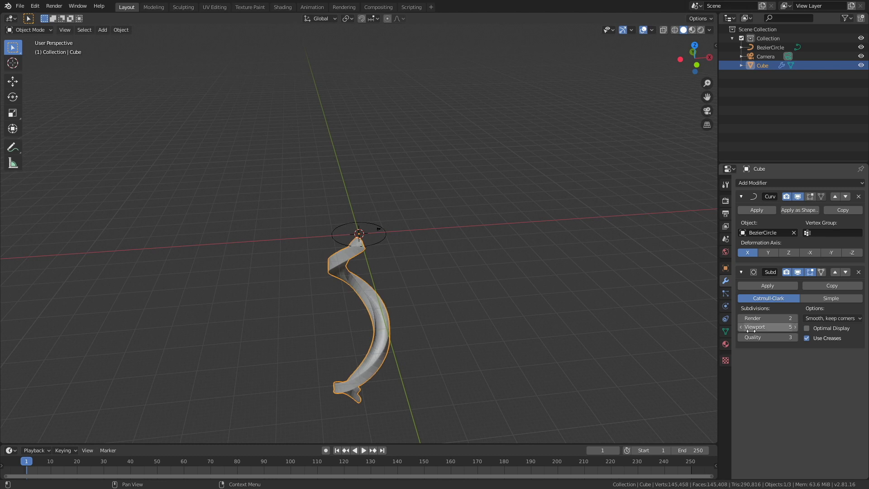
pyautogui.moveTo(452, 298); pyautogui.dragTo(474, 145, button='middle')
pyautogui.moveTo(481, 180); pyautogui.dragTo(527, 176, button='middle')
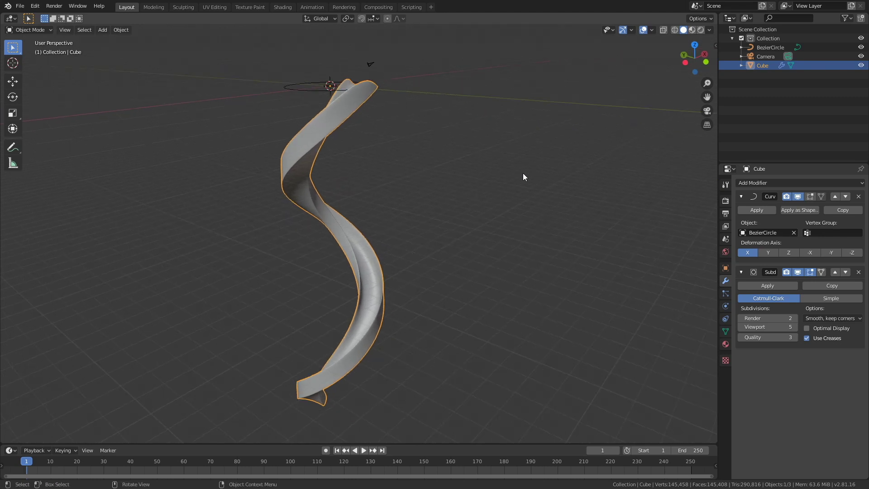
# Step: Scale the Bezier circle down so the channel coils into a tighter spiral
pyautogui.click(314, 93)
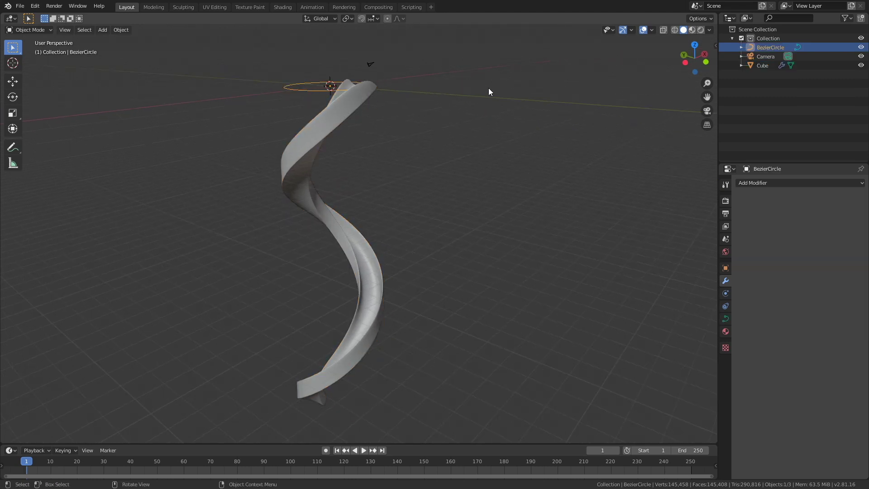
pyautogui.press('s')
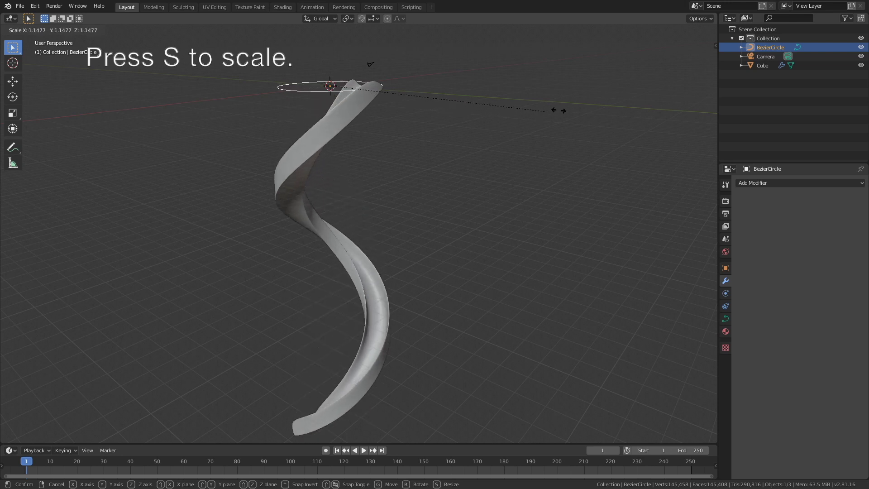
pyautogui.click(452, 111)
pyautogui.moveTo(322, 170); pyautogui.dragTo(460, 147, button='middle')
pyautogui.scroll(5, 332, 156)
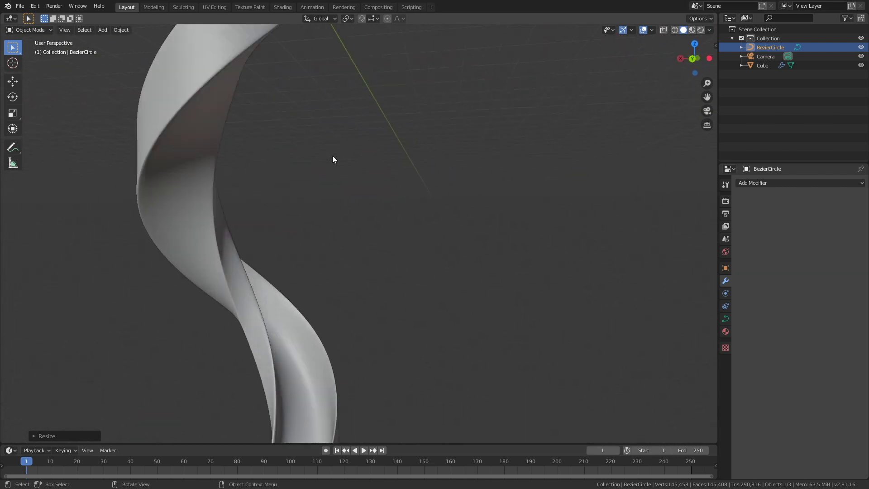
pyautogui.moveTo(334, 154); pyautogui.dragTo(357, 164, button='middle')
pyautogui.scroll(3, 352, 133)
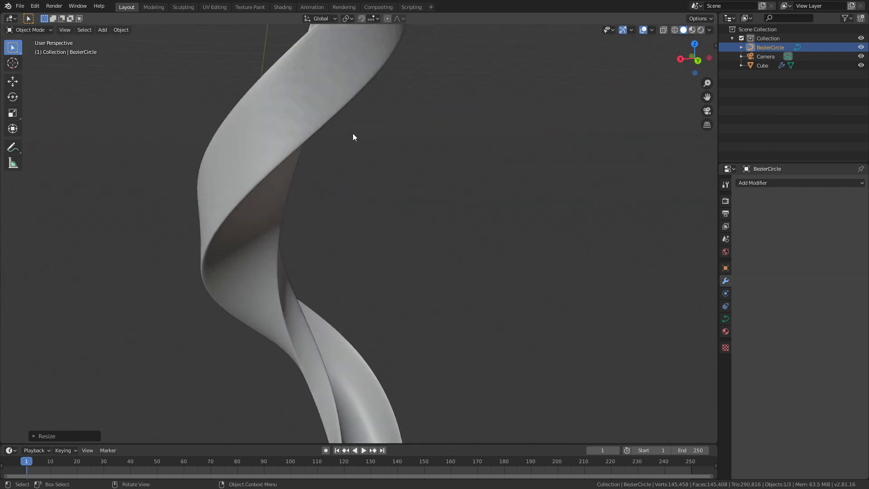
# Step: Set the channel's Subdivision Surface levels to 4 in the viewport and 6 for rendering
pyautogui.click(332, 95)
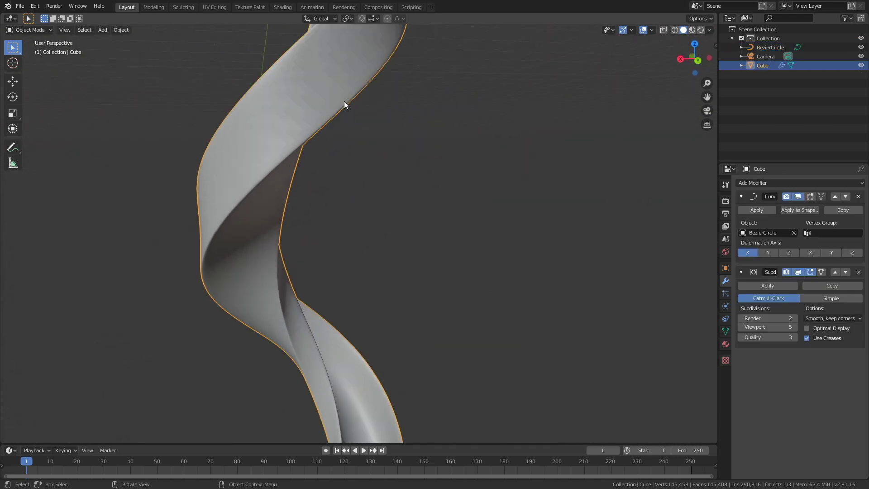
pyautogui.click(796, 326)
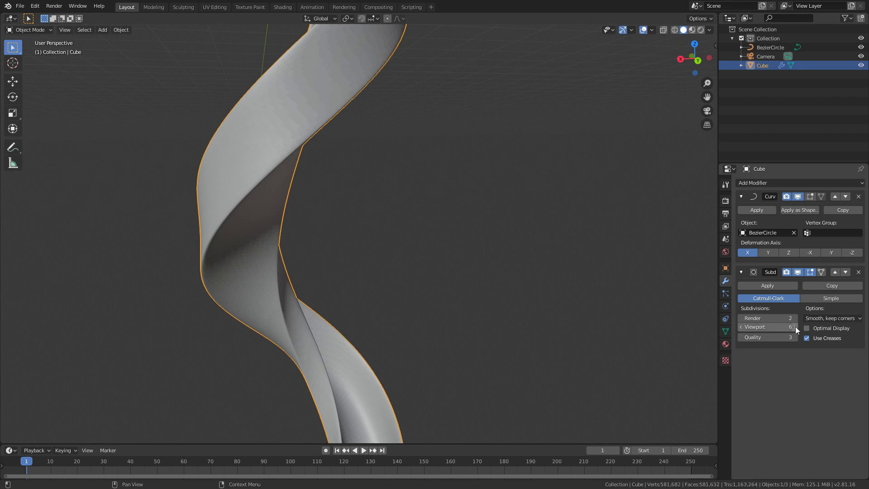
pyautogui.click(740, 325)
pyautogui.click(741, 326)
pyautogui.click(795, 319)
pyautogui.click(794, 318)
pyautogui.click(794, 318)
pyautogui.click(794, 318)
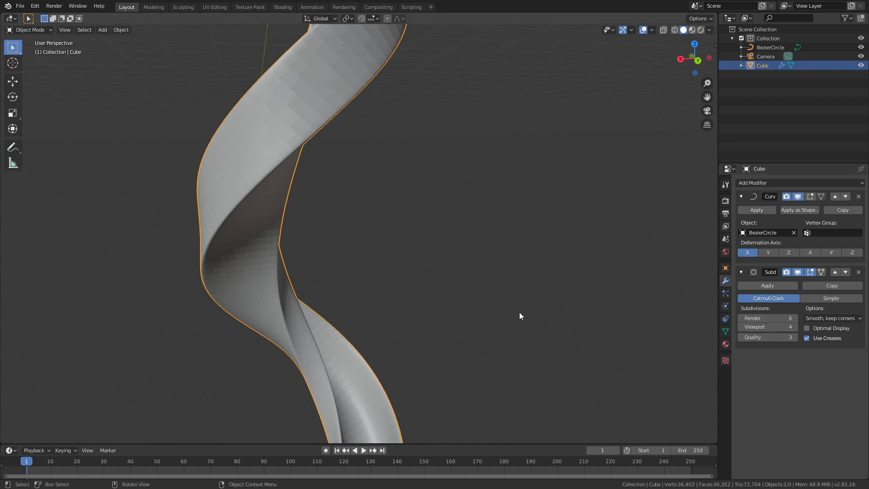
# Step: Apply smooth shading to the spiral channel
pyautogui.click(121, 31)
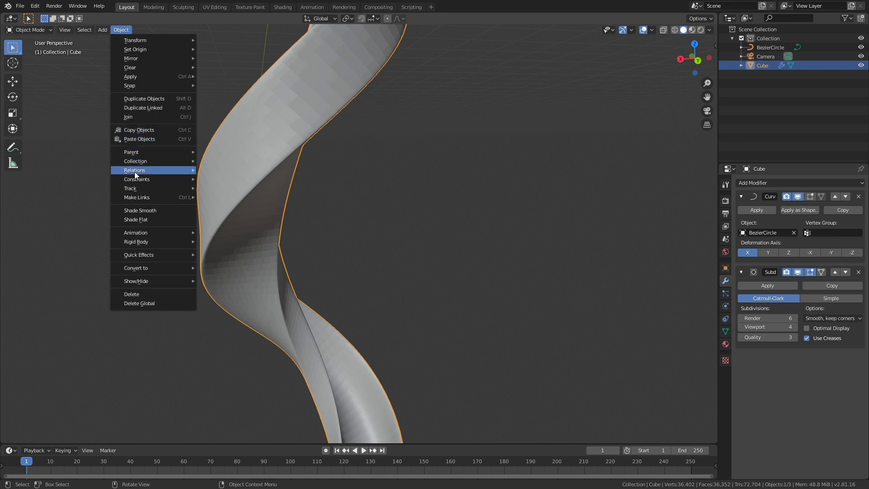
pyautogui.click(140, 210)
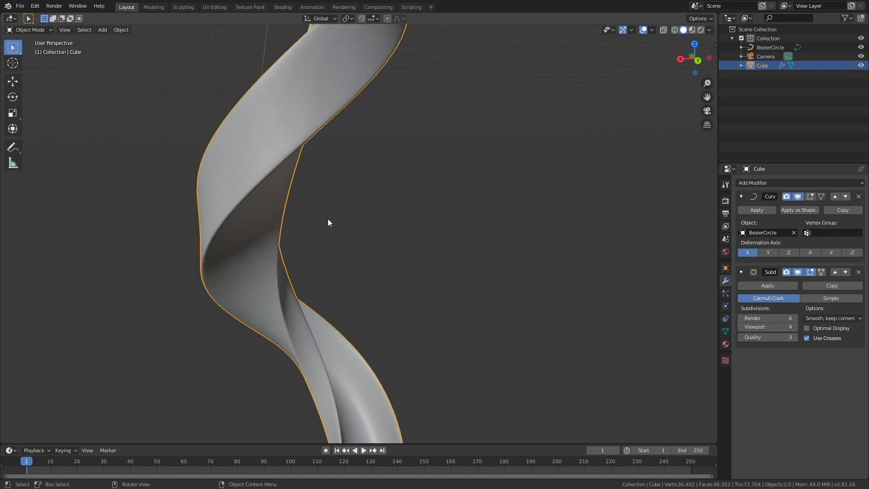
pyautogui.scroll(-5, 327, 220)
pyautogui.moveTo(327, 219); pyautogui.dragTo(410, 245, button='middle')
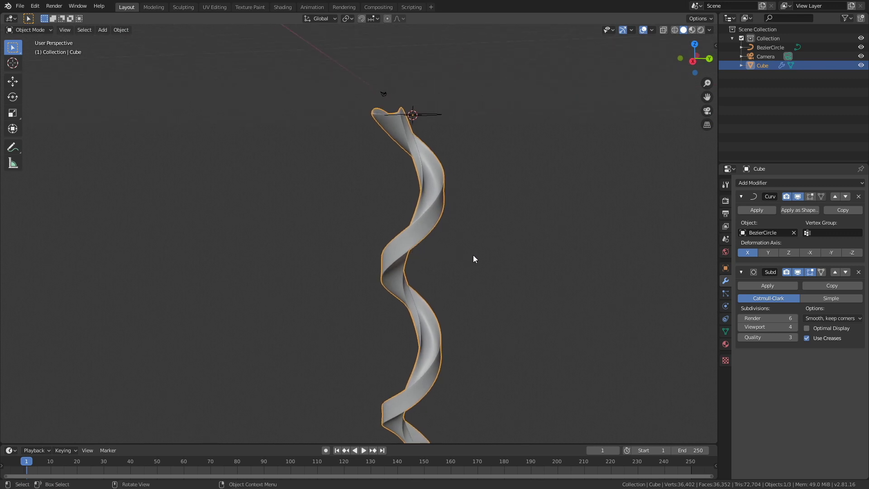
# Step: Apply the channel's Curve and Subdivision Surface modifiers, and delete the Bezier circle
pyautogui.click(758, 210)
pyautogui.click(764, 211)
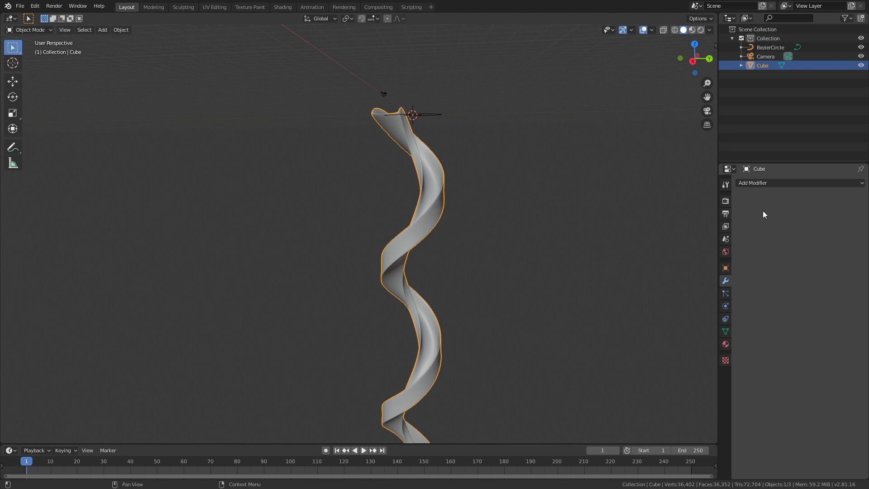
pyautogui.click(429, 112)
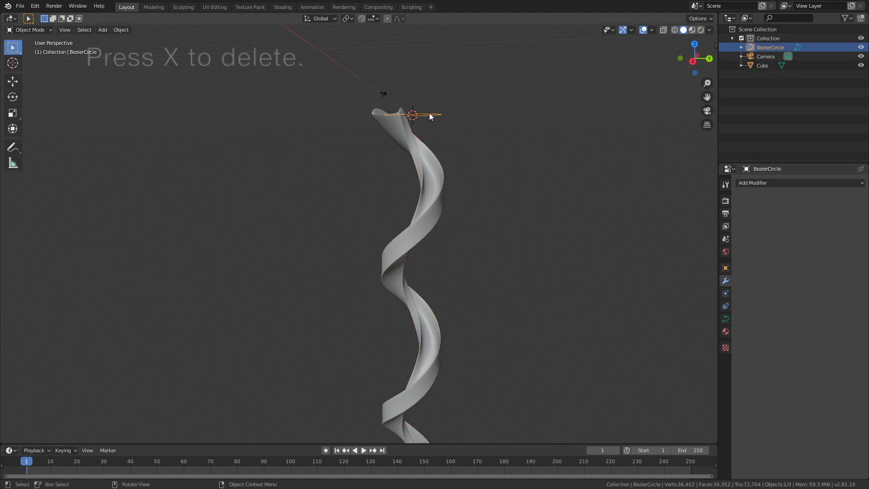
pyautogui.press('x')
pyautogui.click(431, 113)
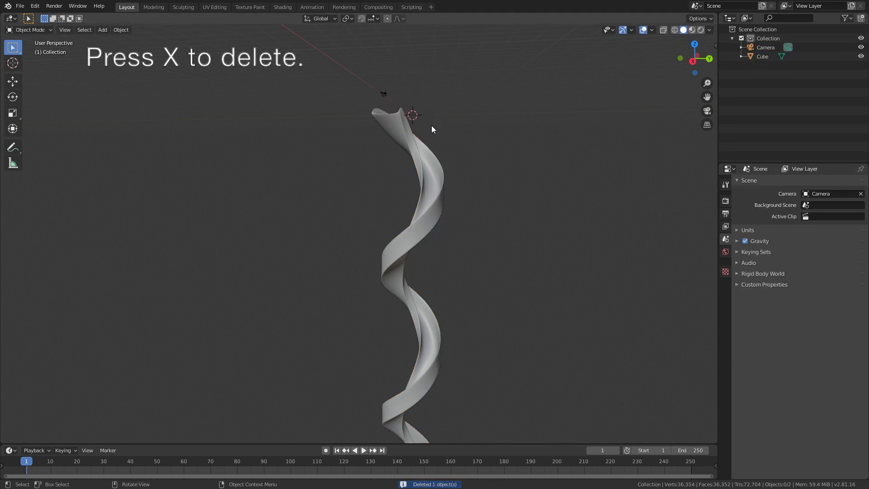
# Step: Save the project under the name tut in the E:\Simulations\Marble folder
pyautogui.click(20, 6)
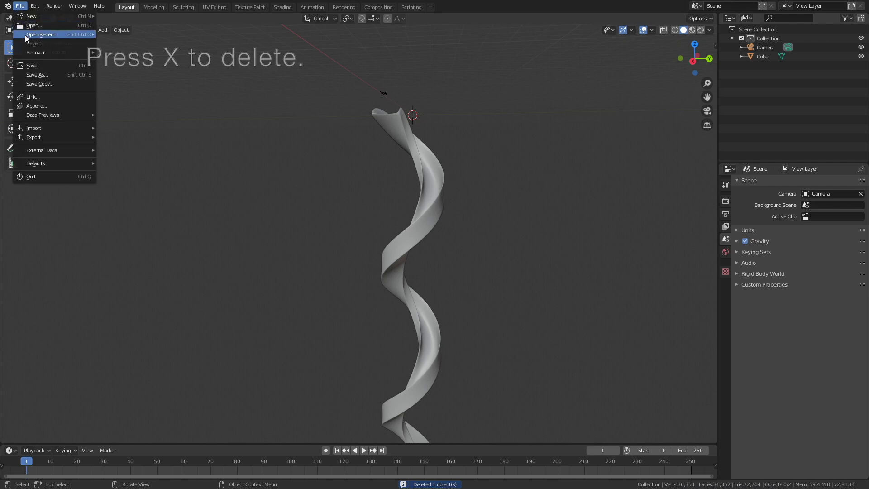
pyautogui.click(45, 74)
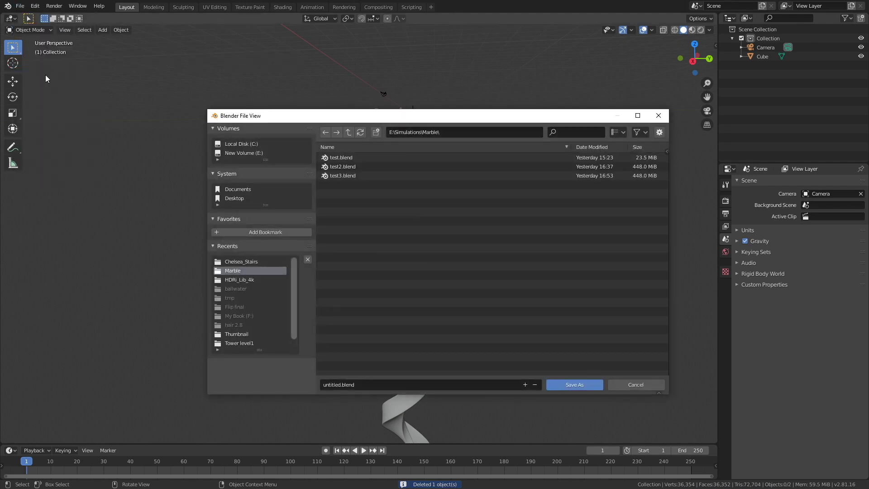
pyautogui.click(349, 384)
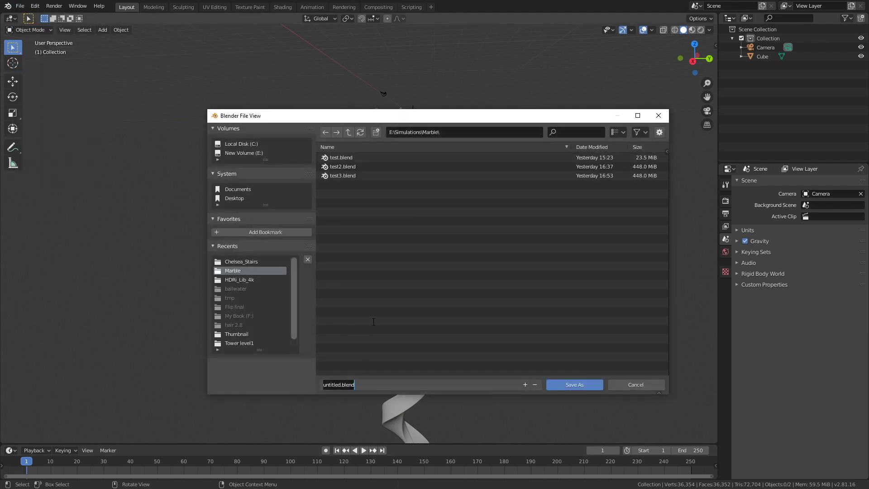
pyautogui.write('tut')
pyautogui.press('Return')
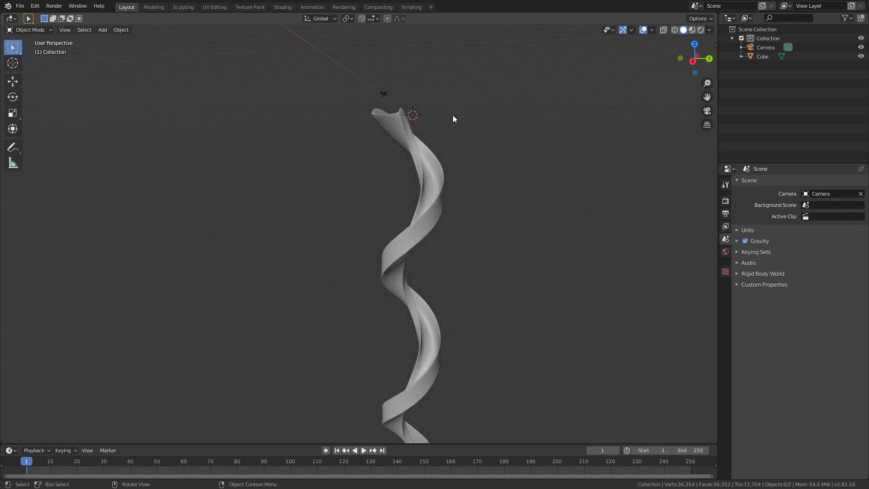
# Step: Place the 3D cursor on the inner surface of the slide near its upper end
pyautogui.moveTo(419, 122); pyautogui.dragTo(366, 124, button='middle')
pyautogui.scroll(5, 366, 125)
pyautogui.keyDown('shift'); pyautogui.moveTo(461, 101); pyautogui.dragTo(415, 110, button='middle'); pyautogui.keyUp('shift')
pyautogui.scroll(-8, 332, 87)
pyautogui.moveTo(332, 87); pyautogui.dragTo(345, 291, button='middle')
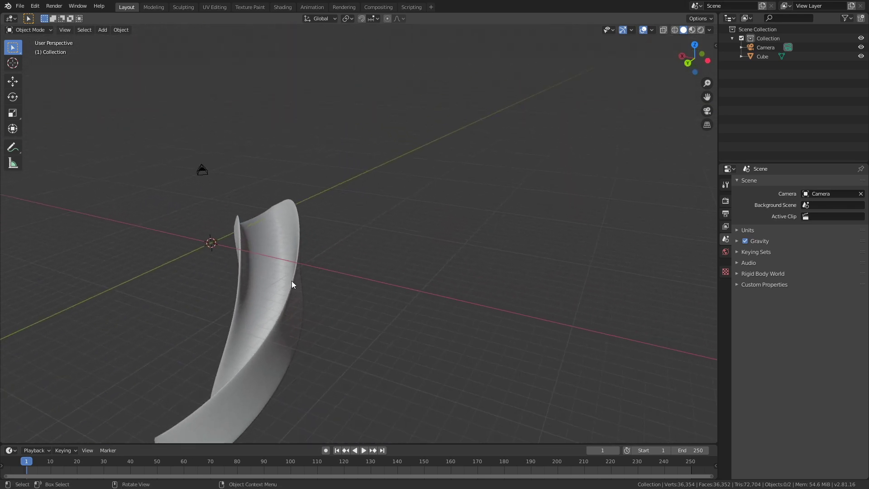
pyautogui.click(19, 66)
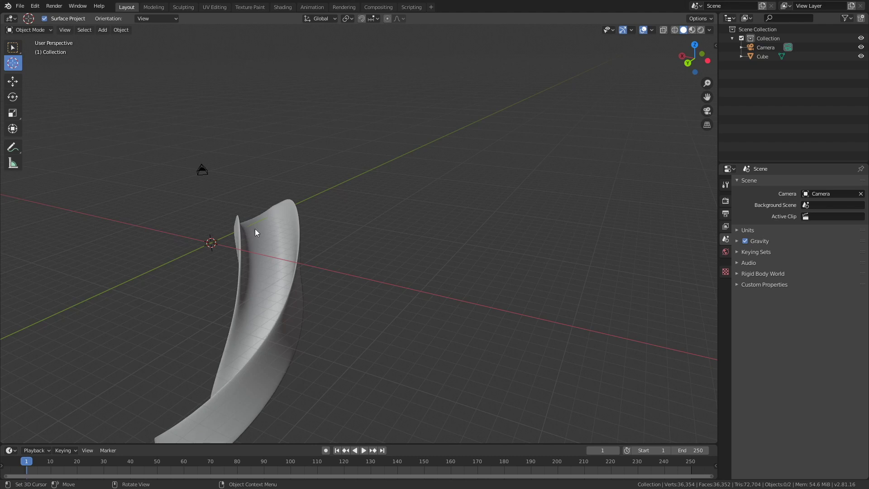
pyautogui.click(269, 243)
# Step: Add a UV sphere at the 3D cursor to serve as the marble
pyautogui.click(102, 30)
pyautogui.moveTo(149, 41)
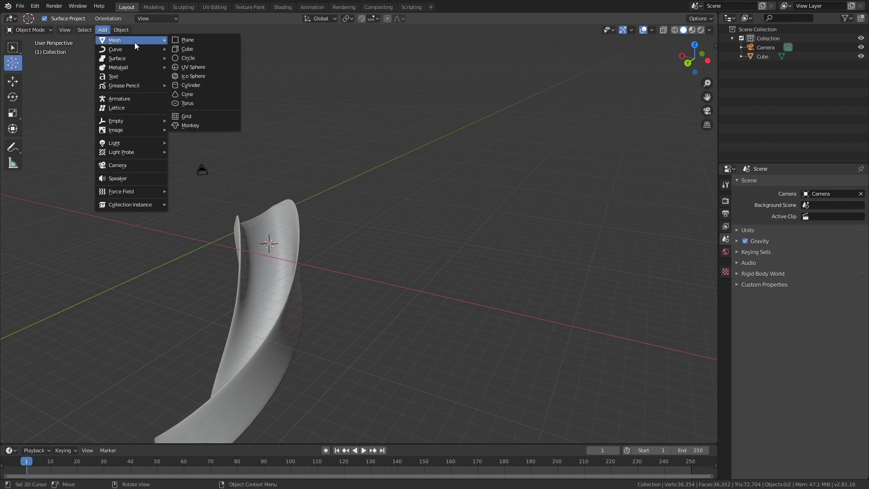
pyautogui.click(205, 67)
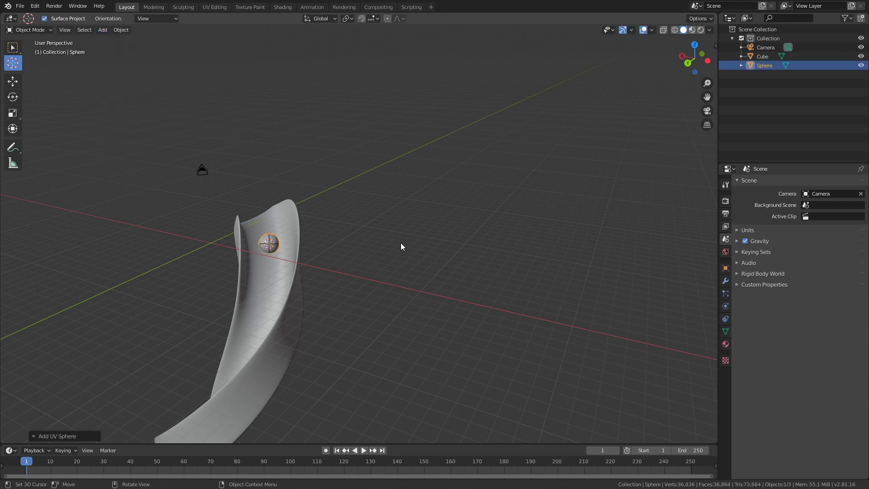
# Step: Scale up the sphere and move it so it sits between the walls at the upper end of the slide
pyautogui.moveTo(373, 319); pyautogui.dragTo(423, 309, button='middle')
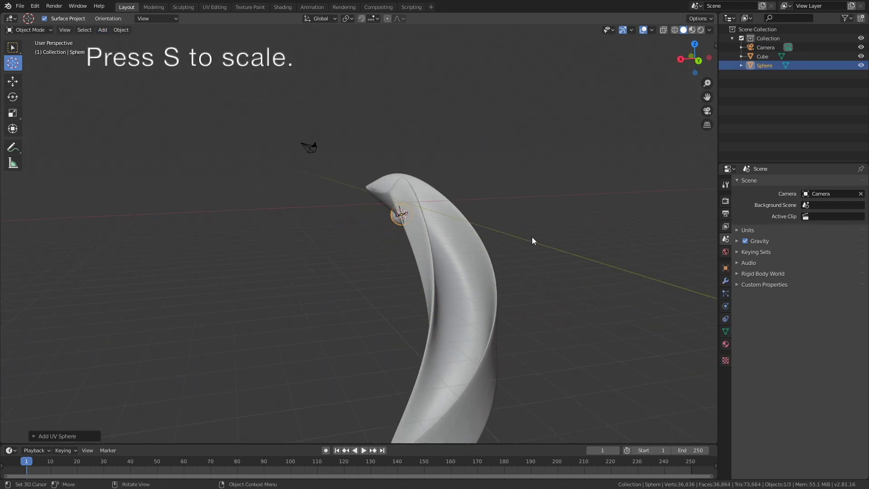
pyautogui.press('s')
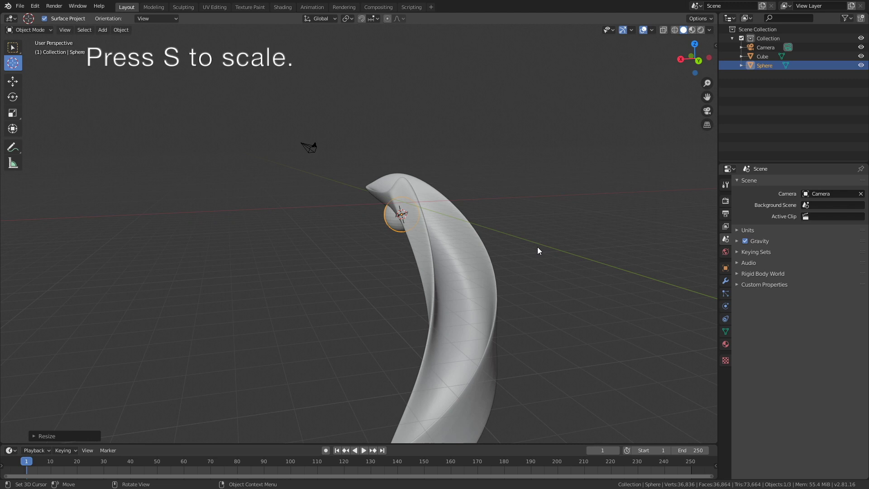
pyautogui.press('g')
pyautogui.click(553, 235)
pyautogui.moveTo(509, 291); pyautogui.dragTo(490, 266, button='middle')
pyautogui.press('s')
pyautogui.click(419, 272)
pyautogui.press('s')
pyautogui.press('Escape')
pyautogui.press('g')
pyautogui.click(479, 249)
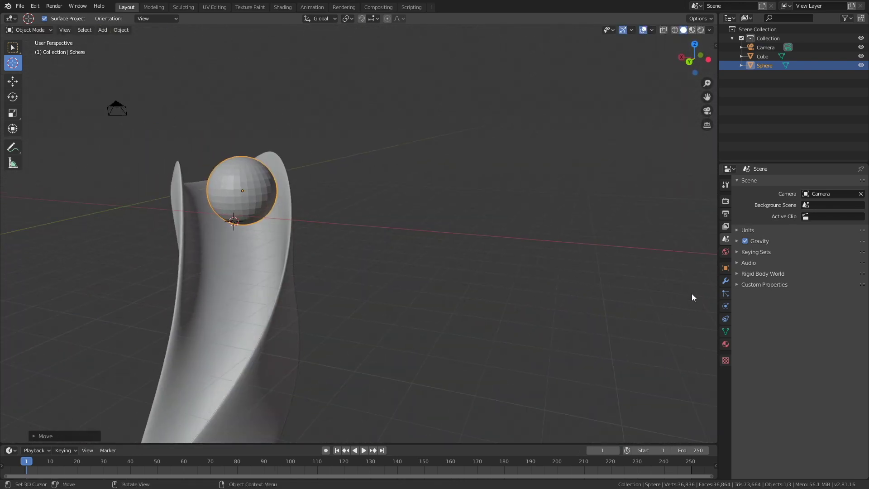
# Step: Give the sphere a Subdivision Surface modifier with render and viewport levels of 3
pyautogui.click(725, 280)
pyautogui.click(759, 183)
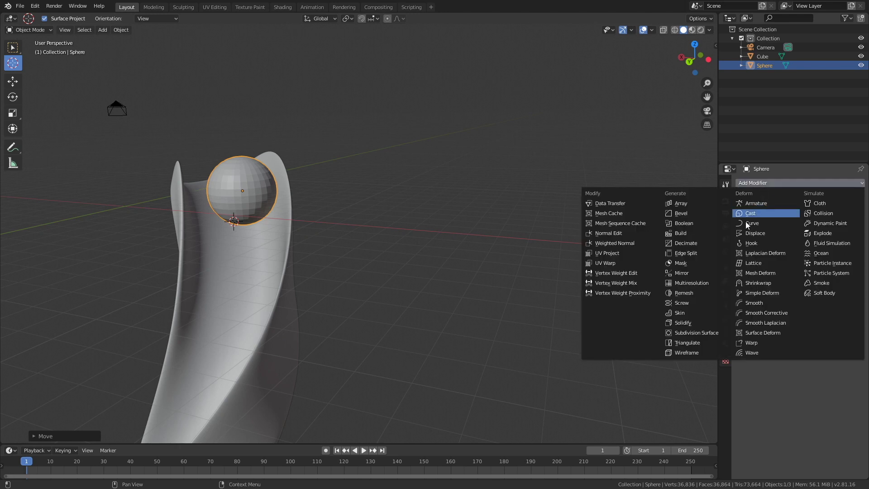
pyautogui.click(702, 332)
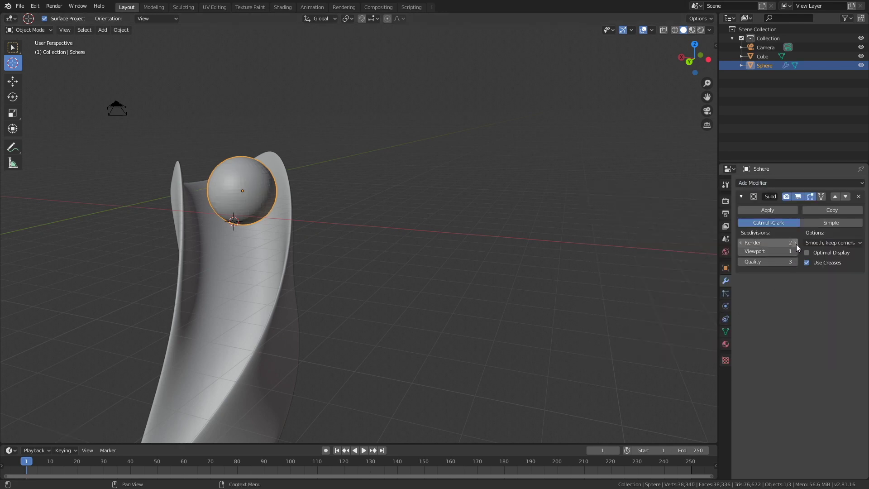
pyautogui.moveTo(797, 244)
pyautogui.mouseDown()
pyautogui.moveTo(794, 251)
pyautogui.moveTo(805, 251)
pyautogui.mouseUp()
# Step: Apply smooth shading to the sphere
pyautogui.click(121, 30)
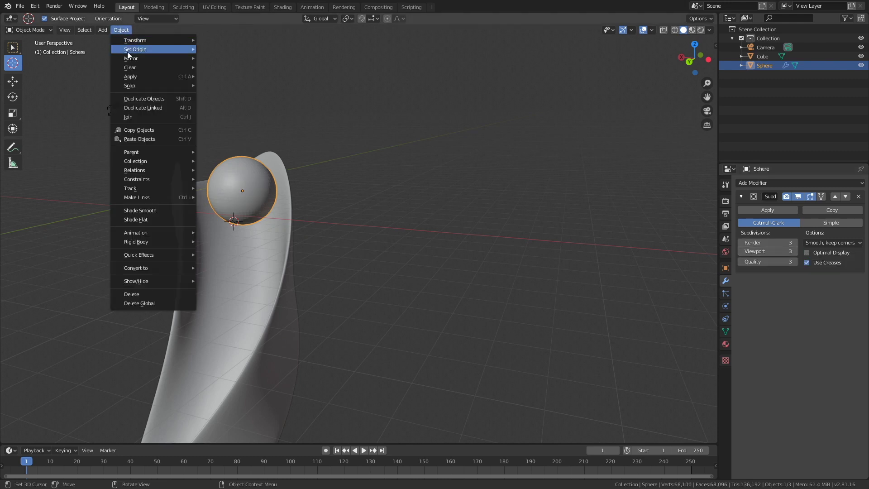
pyautogui.click(153, 211)
pyautogui.moveTo(149, 209); pyautogui.dragTo(281, 200, button='middle')
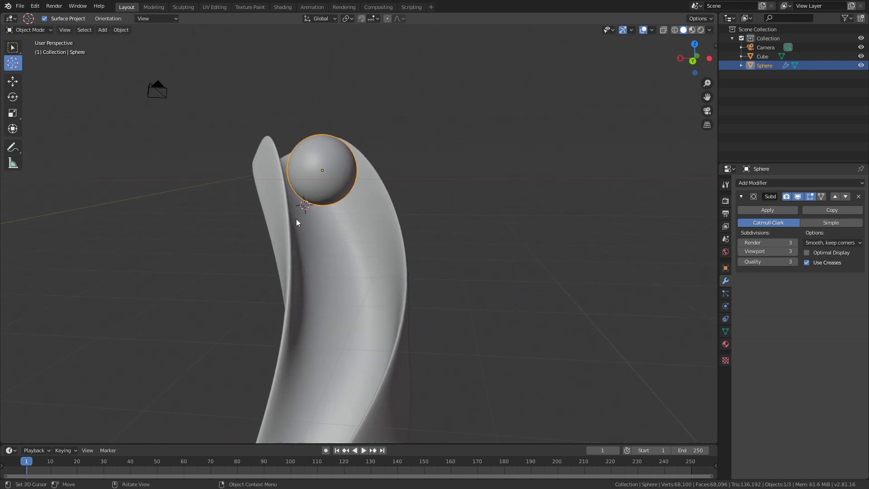
pyautogui.scroll(-5, 377, 172)
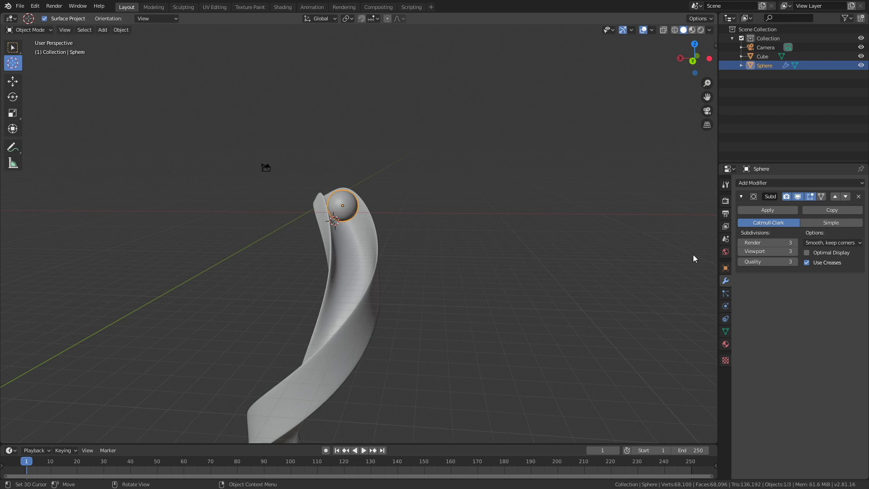
# Step: Enable Rigid Body physics on the sphere with a Sphere collision shape and a friction of 1.000
pyautogui.click(724, 306)
pyautogui.click(823, 224)
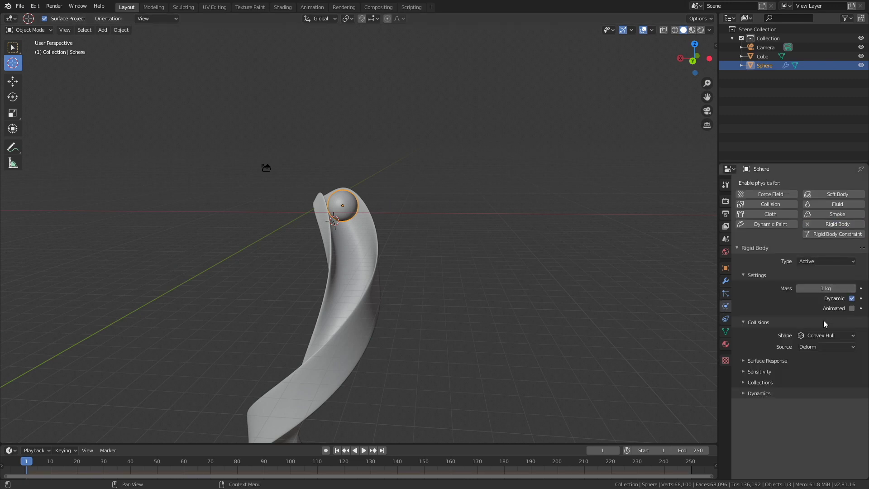
pyautogui.click(819, 336)
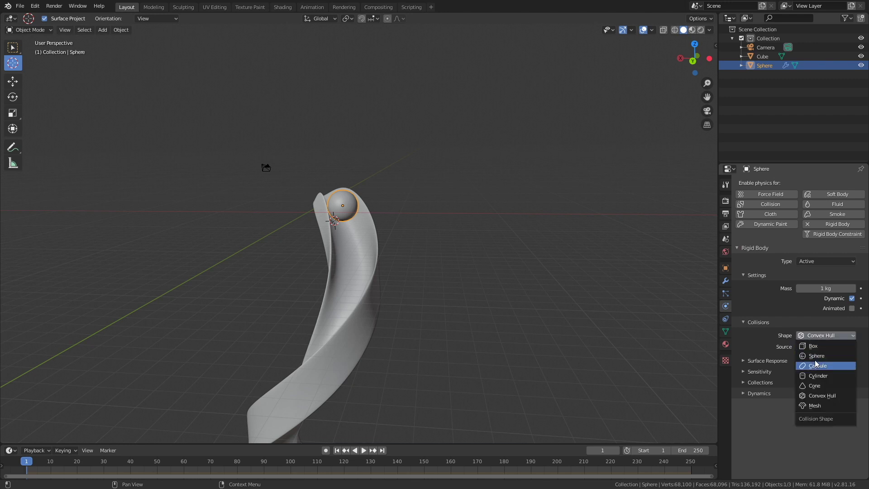
pyautogui.click(814, 357)
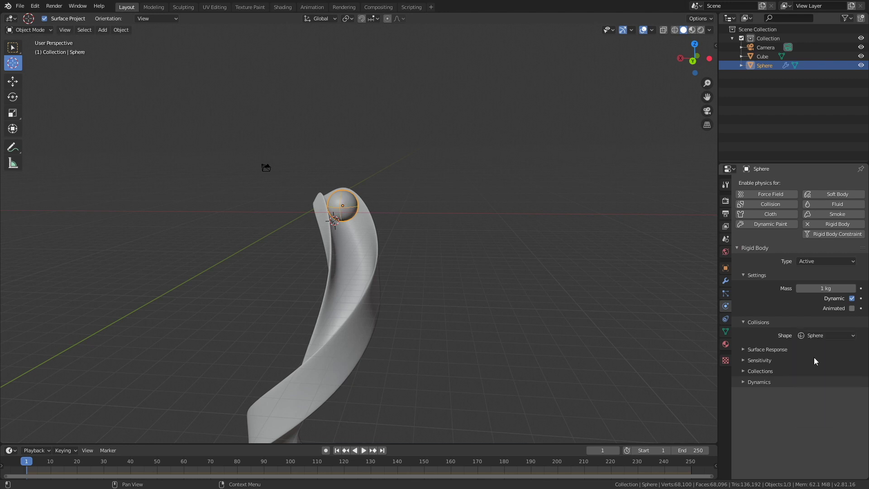
pyautogui.click(779, 349)
pyautogui.moveTo(812, 362); pyautogui.dragTo(846, 362)
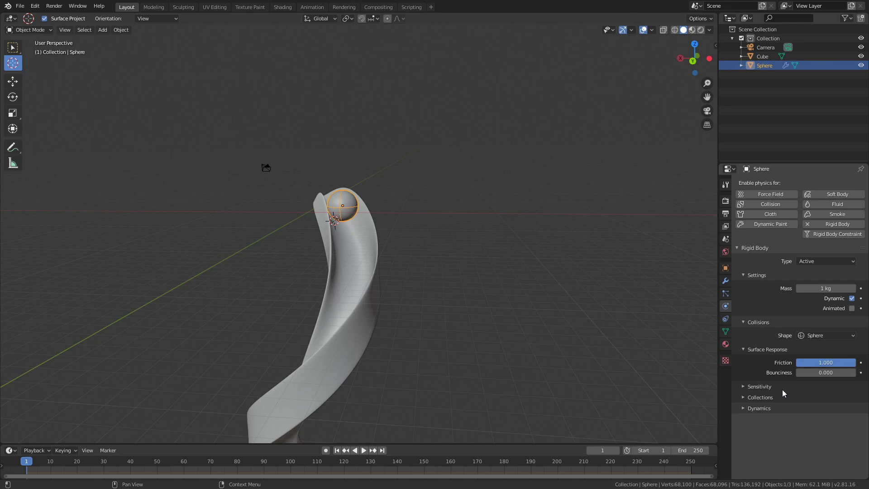
# Step: Enable the sphere's rigid body collision margin and set it to 0 m
pyautogui.click(766, 386)
pyautogui.click(852, 399)
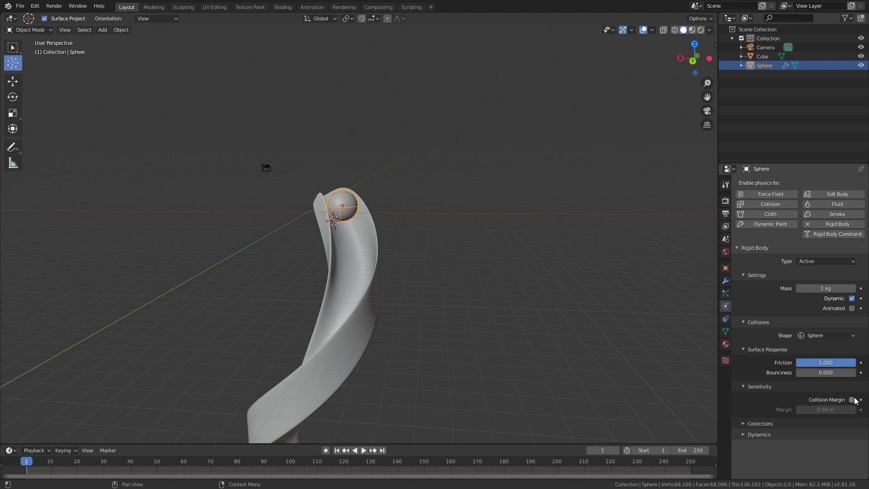
pyautogui.click(833, 408)
pyautogui.hotkey('ctrl', 'a')
pyautogui.write('0')
pyautogui.press('Return')
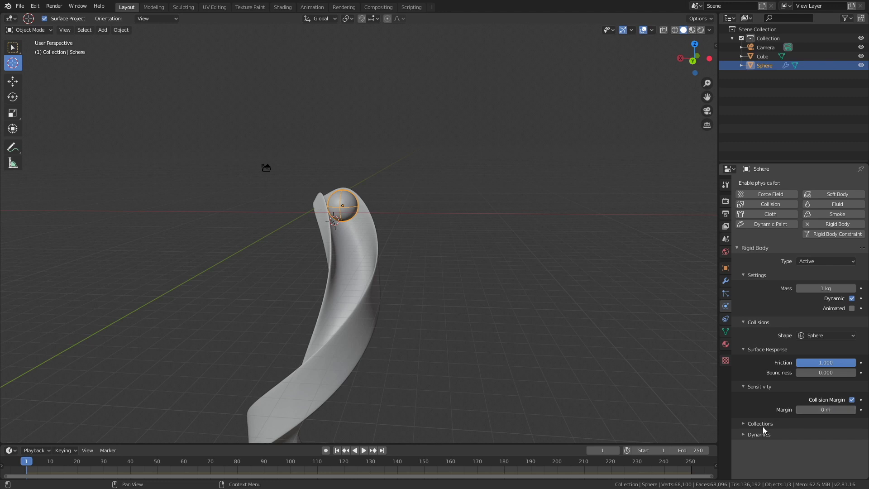
# Step: Set the sphere's rigid body damping to 0.35 for translation and 0.6 for rotation
pyautogui.click(760, 433)
pyautogui.click(814, 447)
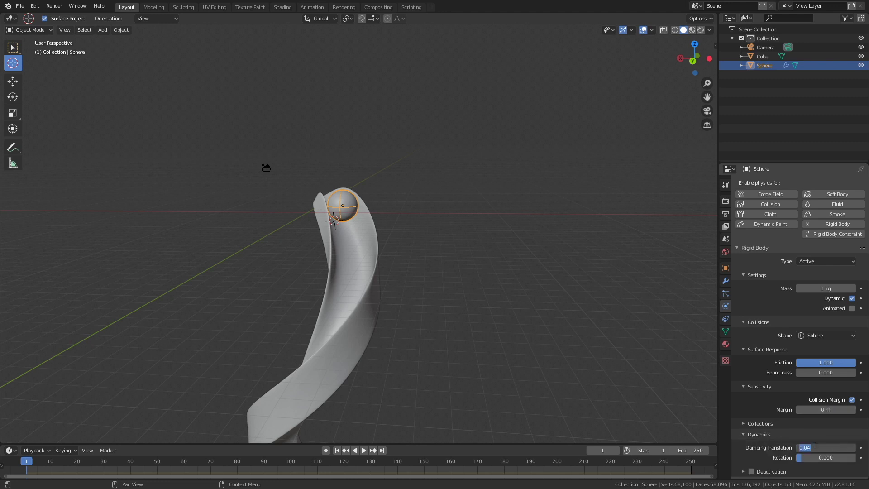
pyautogui.write('.35')
pyautogui.press('Return')
pyautogui.click(811, 458)
pyautogui.write('.6')
pyautogui.press('Return')
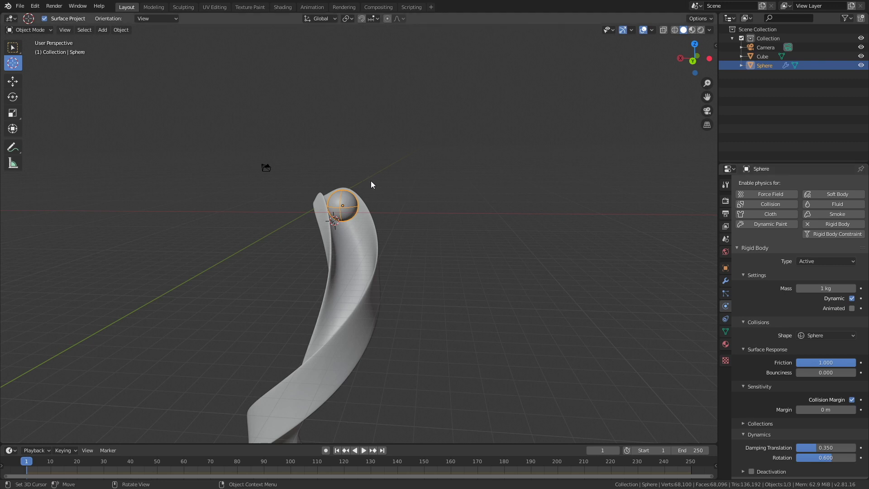
# Step: Duplicate the sphere straight up along the Z axis, placing the copy clear above the slide's upper end
pyautogui.press('KP_1')
pyautogui.scroll(4, 363, 162)
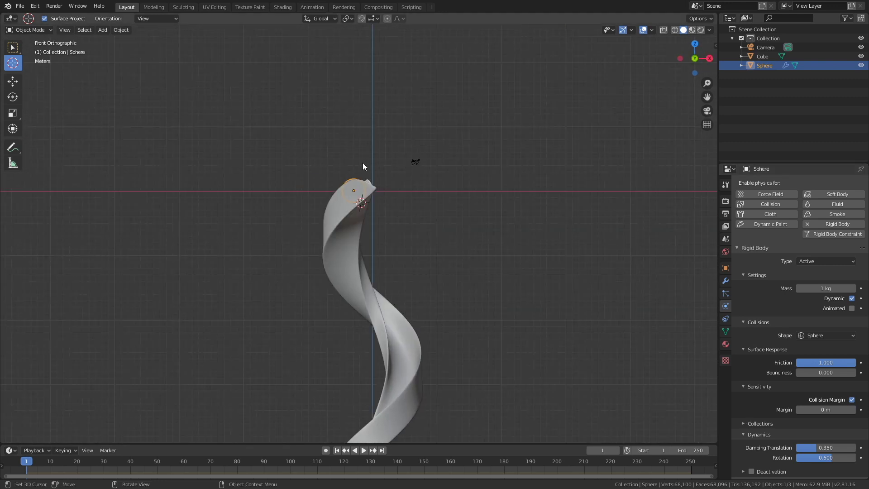
pyautogui.keyDown('shift'); pyautogui.moveTo(362, 162); pyautogui.dragTo(429, 295, button='middle'); pyautogui.keyUp('shift')
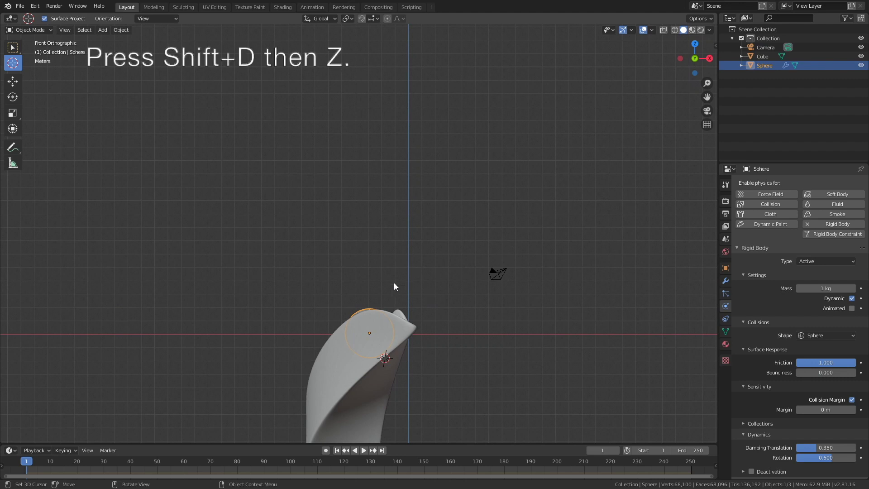
pyautogui.hotkey('shift', 'd')
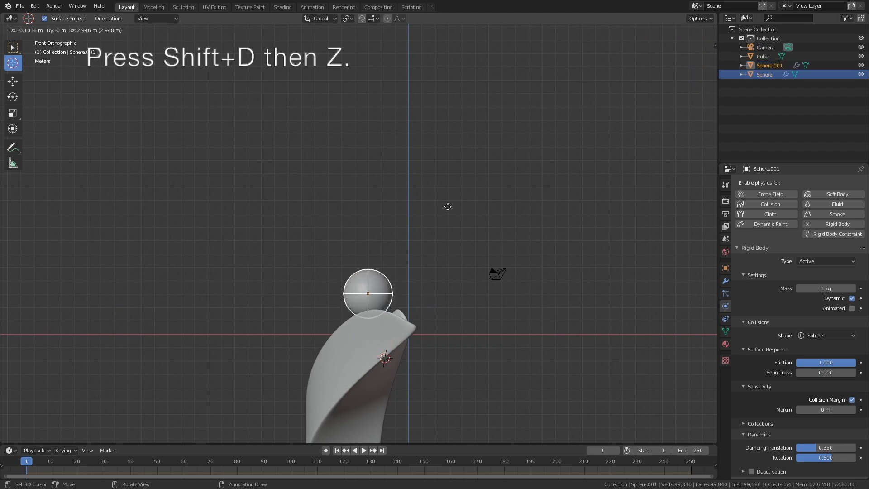
pyautogui.press('z')
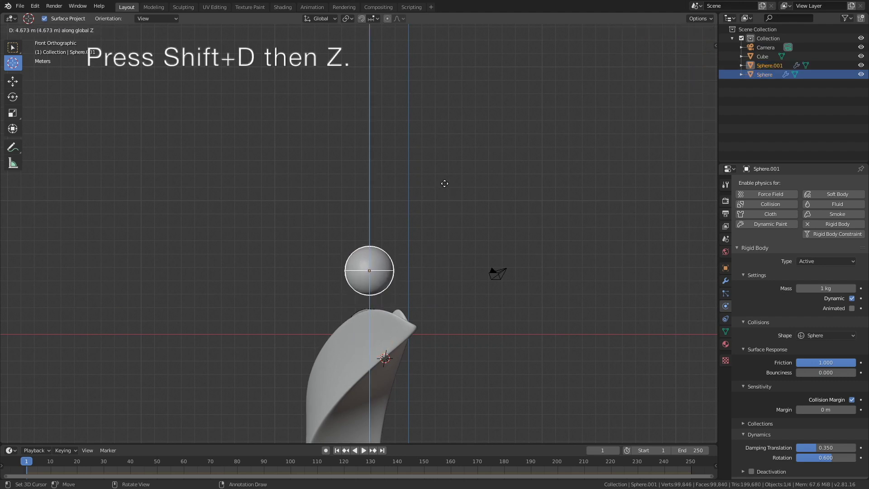
pyautogui.click(468, 173)
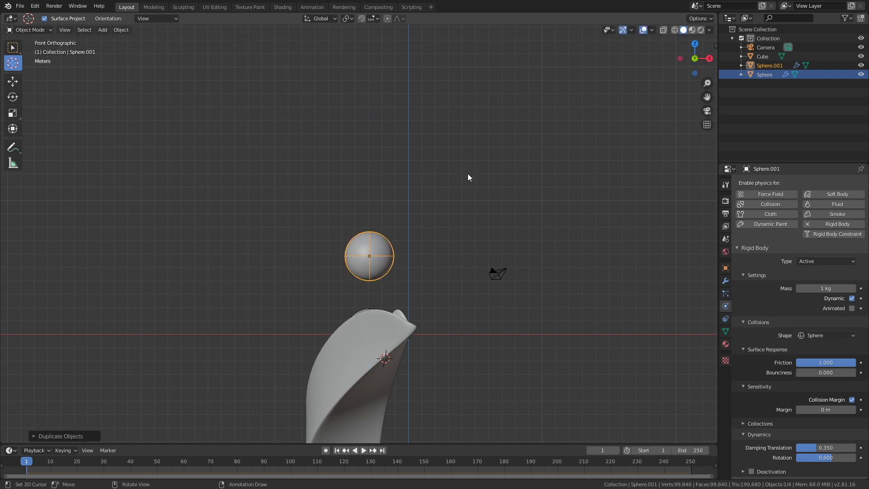
# Step: Repeat the duplication four more times to stack evenly spaced spheres vertically above the slide
pyautogui.hotkey('shift', 'r')
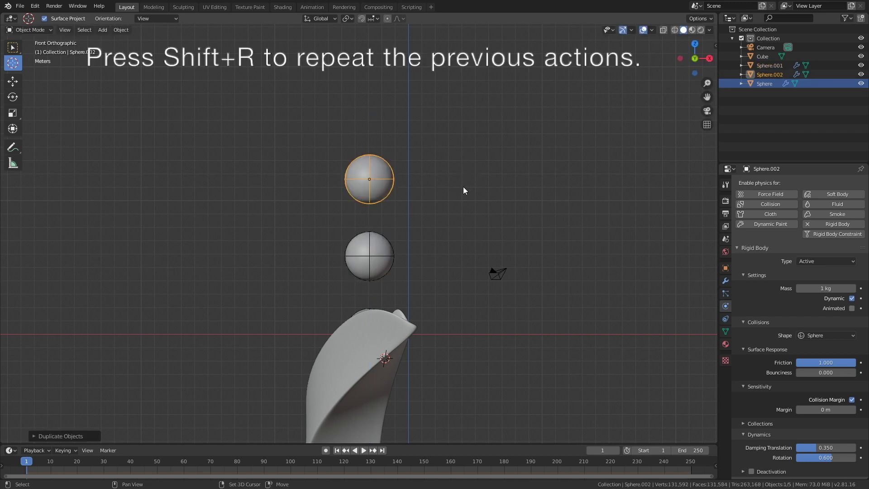
pyautogui.hotkey('shift', 'r')
pyautogui.hotkey('shift', 'r')
pyautogui.scroll(-4, 463, 186)
pyautogui.moveTo(462, 192); pyautogui.dragTo(586, 236, button='middle')
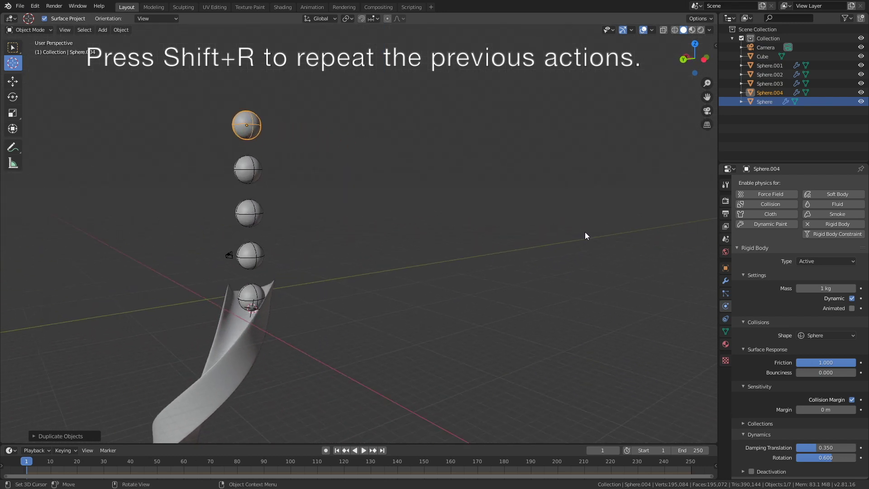
pyautogui.hotkey('shift', 'r')
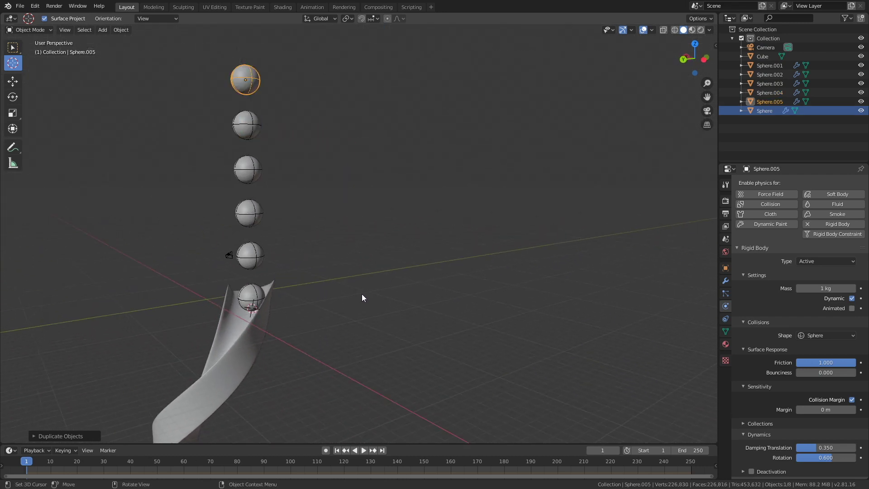
# Step: Enable Rigid Body physics on the spiral slide and set its type to Passive
pyautogui.click(265, 319)
pyautogui.click(9, 47)
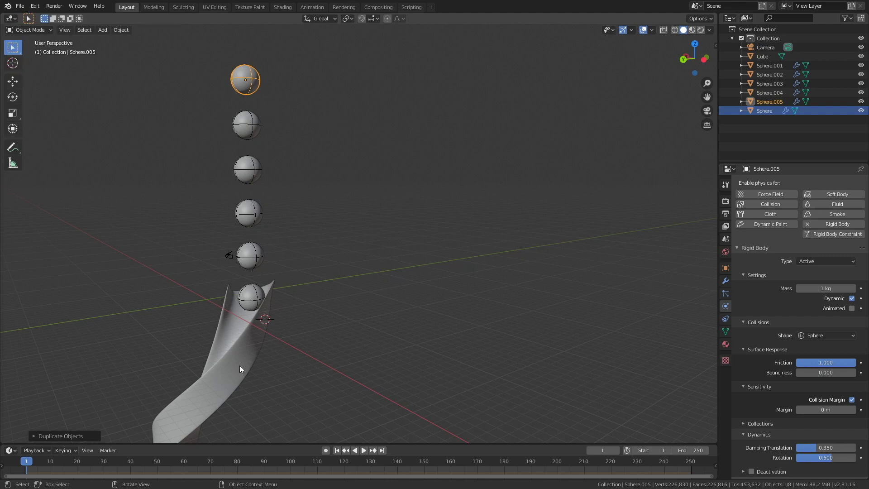
pyautogui.click(245, 336)
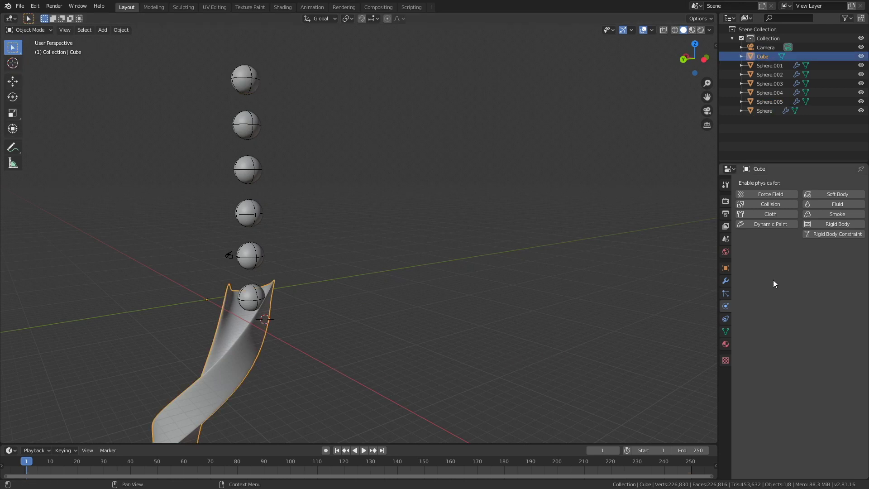
pyautogui.click(817, 224)
pyautogui.click(818, 259)
pyautogui.click(815, 281)
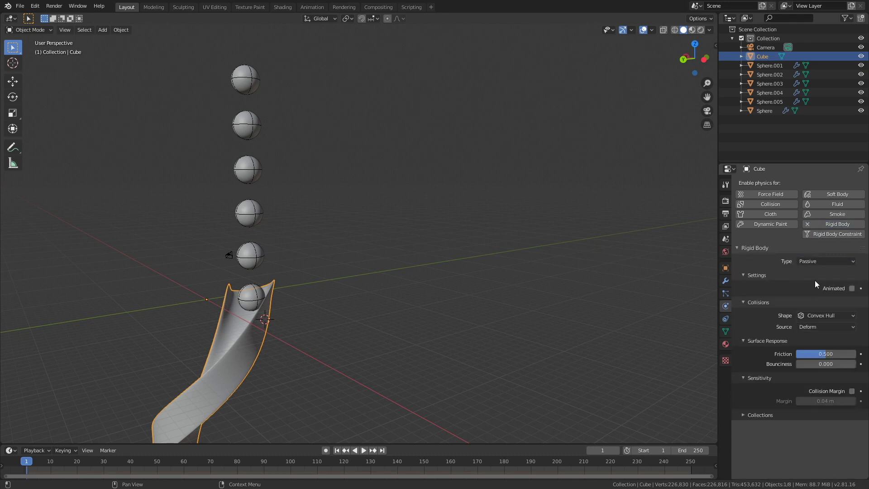
# Step: Give the slide a Mesh collision shape and a collision margin of 0 m
pyautogui.click(811, 315)
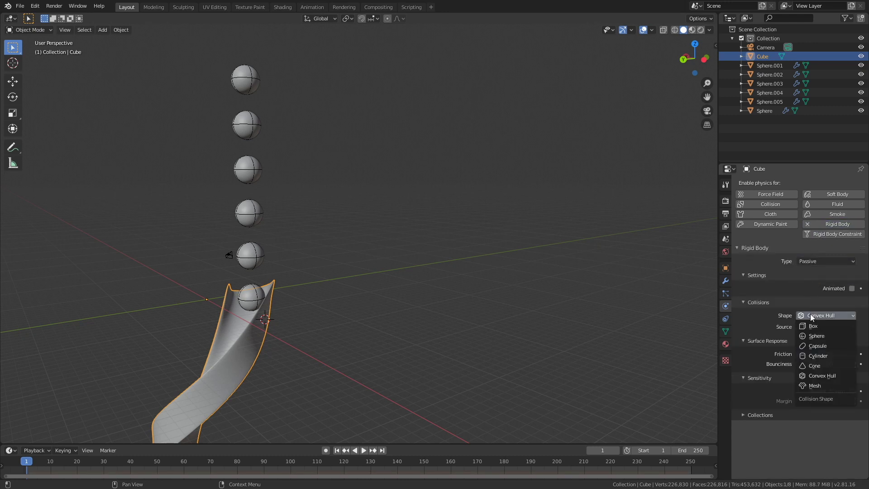
pyautogui.click(815, 383)
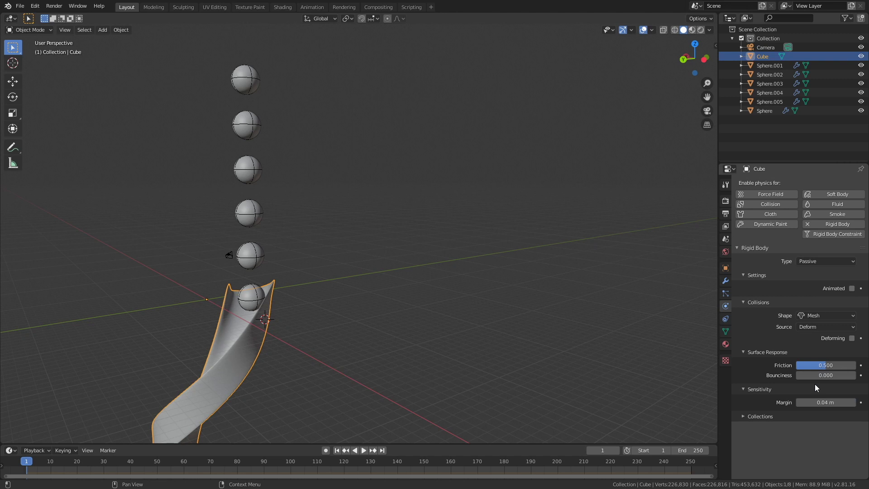
pyautogui.click(823, 402)
pyautogui.write('0')
pyautogui.press('Return')
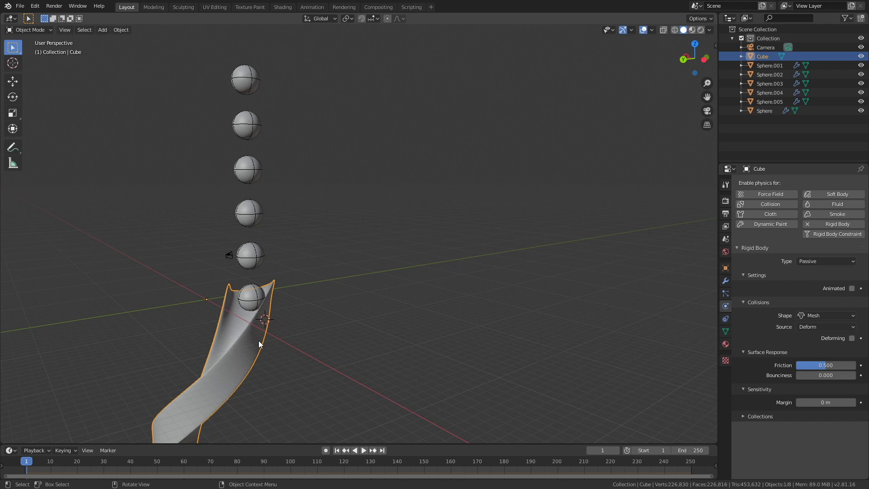
# Step: Set the scene's Rigid Body World speed to 2
pyautogui.click(725, 252)
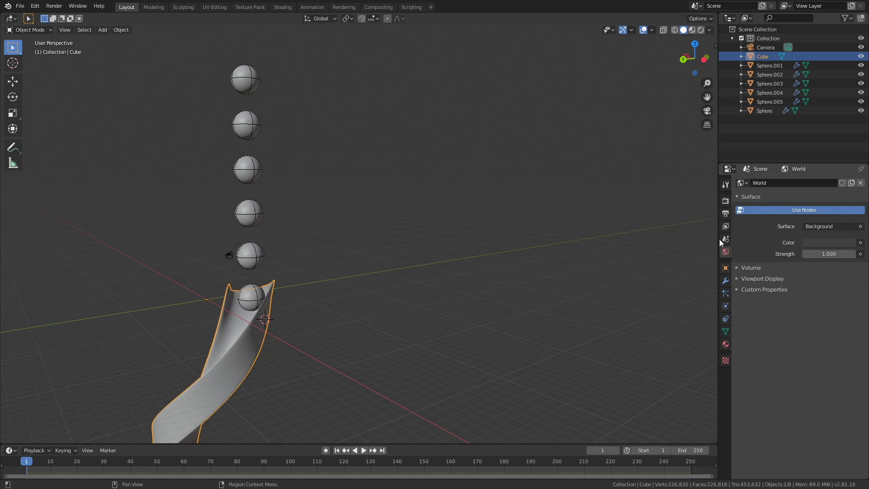
pyautogui.click(725, 239)
pyautogui.click(776, 273)
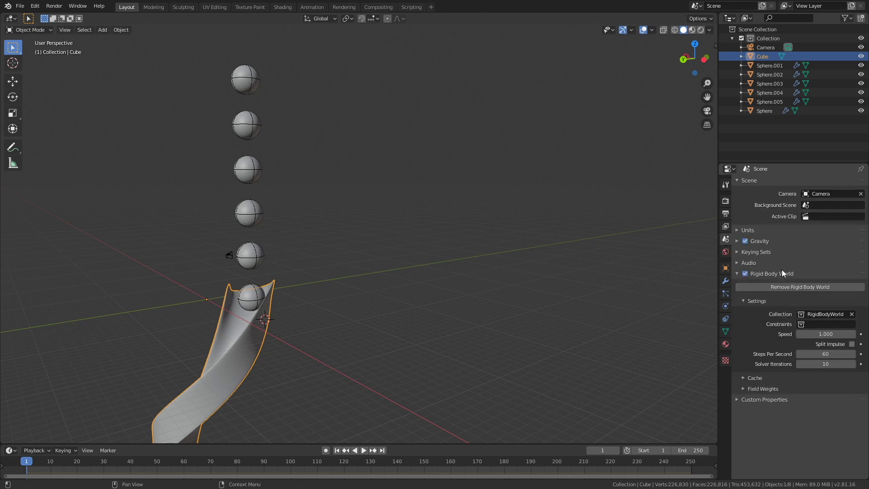
pyautogui.click(821, 334)
pyautogui.write('2')
pyautogui.press('Return')
# Step: Set the Rigid Body World to 250 steps per second and 25 solver iterations
pyautogui.click(811, 354)
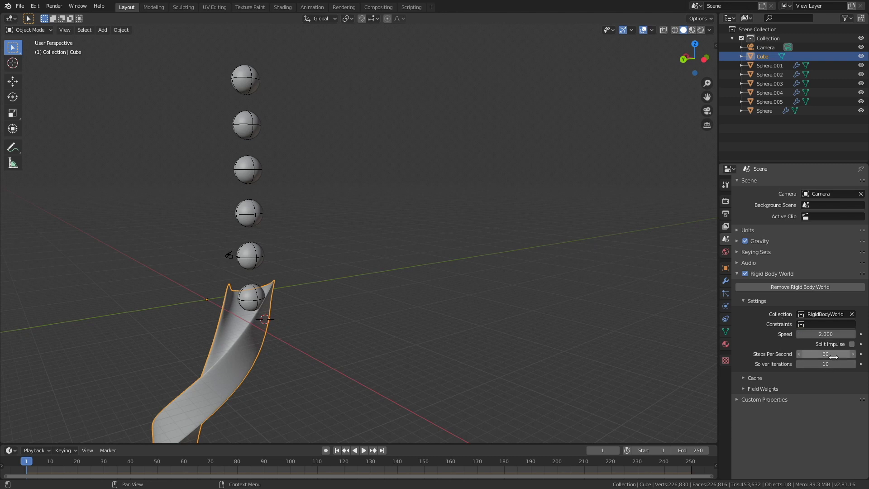
pyautogui.write('250')
pyautogui.press('Return')
pyautogui.click(810, 363)
pyautogui.write('25')
pyautogui.press('Return')
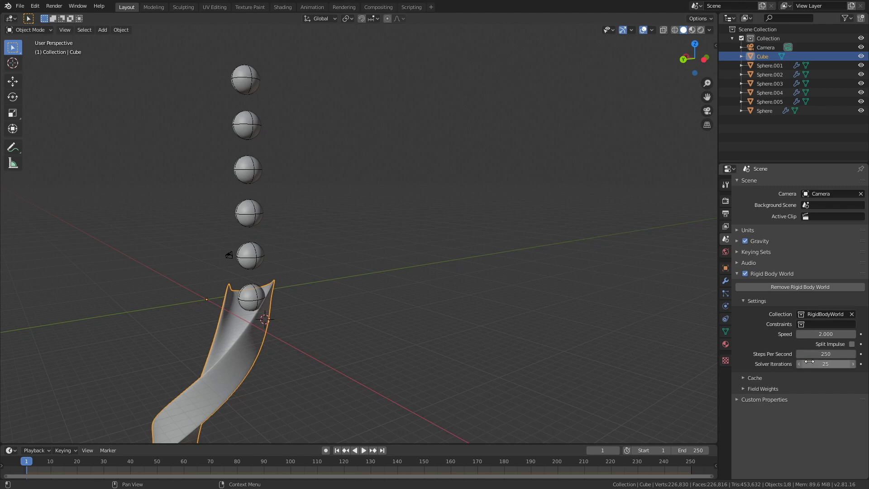
# Step: Set the simulation cache and the timeline to end at frame 1000 and bake the rigid body simulation
pyautogui.click(762, 379)
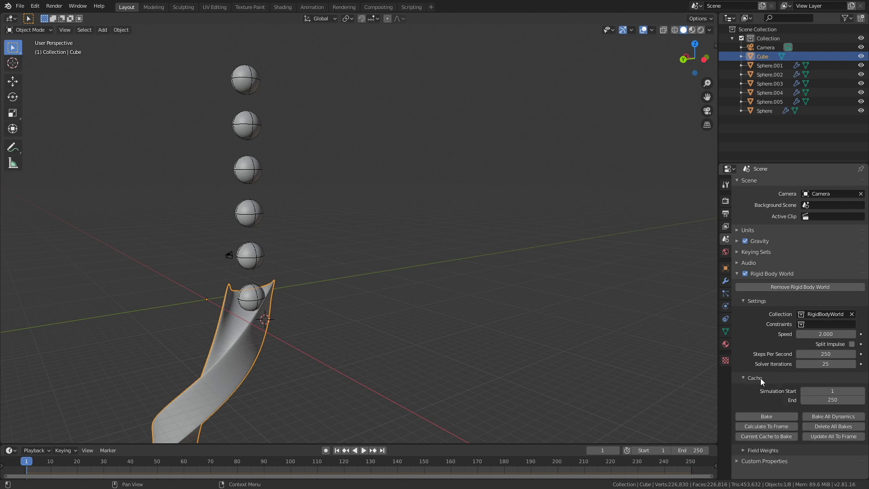
pyautogui.click(840, 400)
pyautogui.write('1000')
pyautogui.press('Return')
pyautogui.click(685, 451)
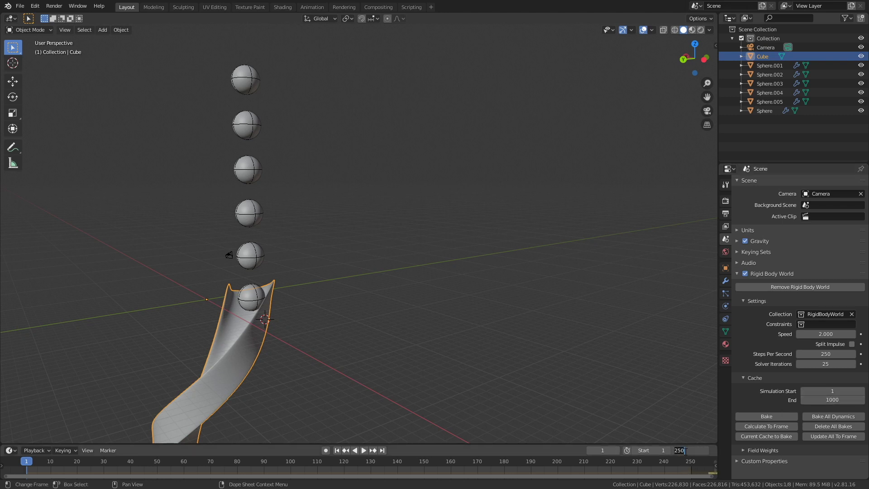
pyautogui.write('1000')
pyautogui.press('Return')
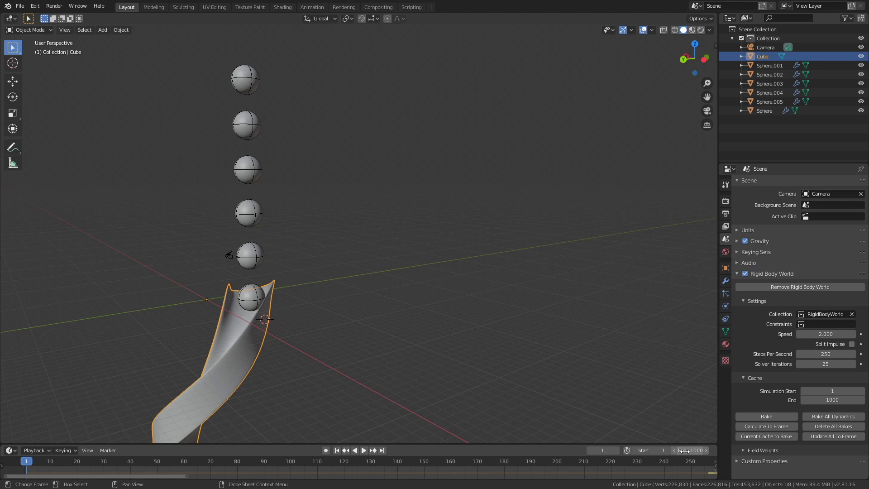
pyautogui.click(764, 416)
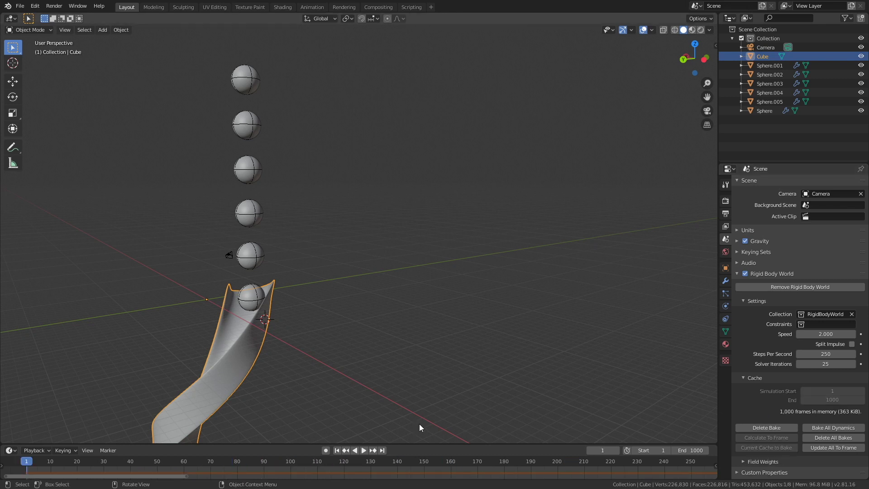
# Step: Play back the baked simulation to check how the spheres travel down the slide, and rewind to frame 0
pyautogui.click(363, 450)
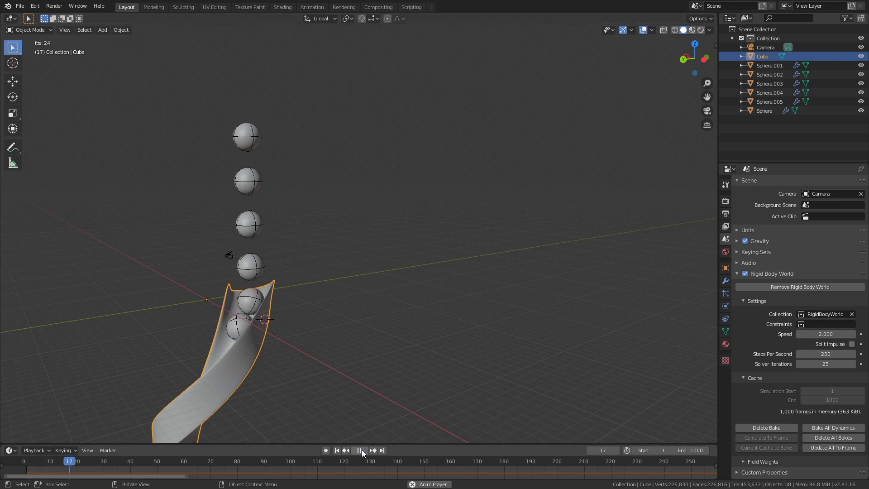
pyautogui.moveTo(348, 365); pyautogui.dragTo(408, 392, button='middle')
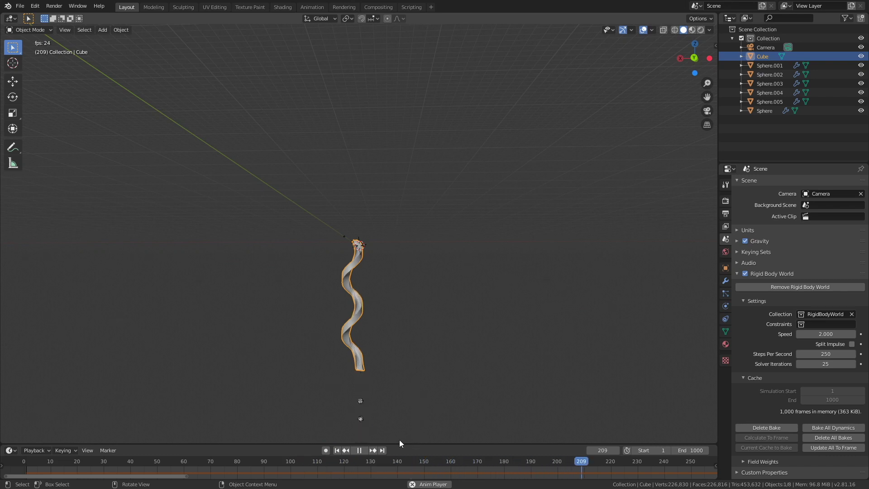
pyautogui.click(363, 450)
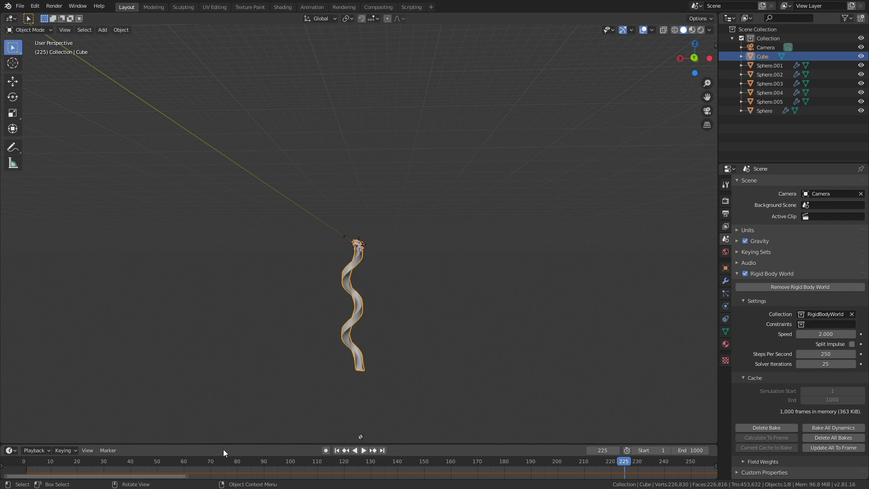
pyautogui.moveTo(216, 460); pyautogui.dragTo(17, 456)
pyautogui.moveTo(403, 388); pyautogui.dragTo(382, 205, button='middle')
pyautogui.scroll(5, 430, 276)
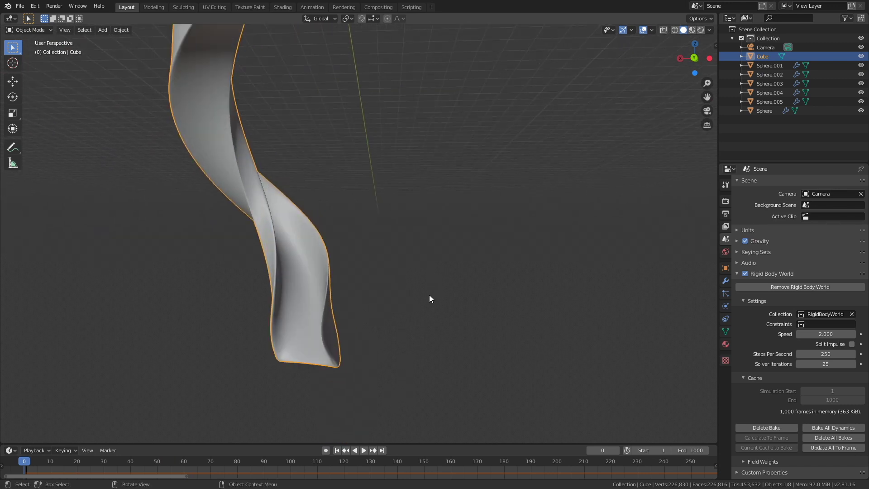
# Step: Save the scene as a new file, using the number-incremented version of the tut.blend name
pyautogui.click(21, 6)
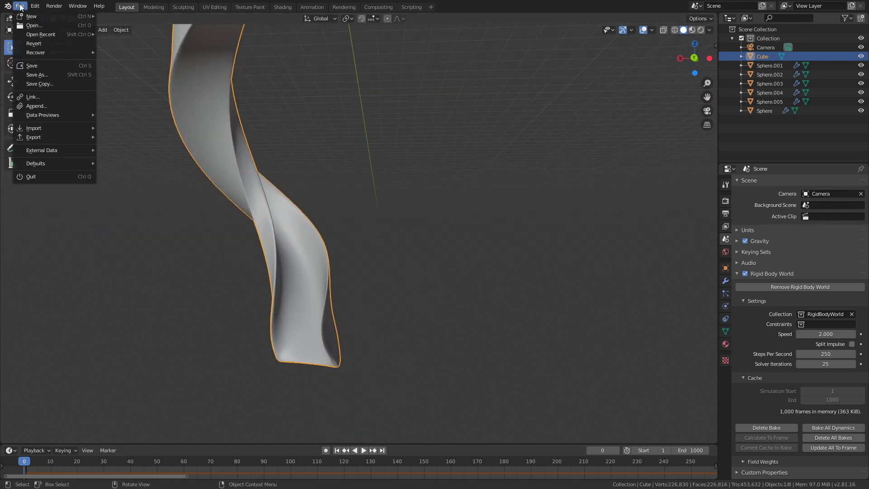
pyautogui.click(46, 77)
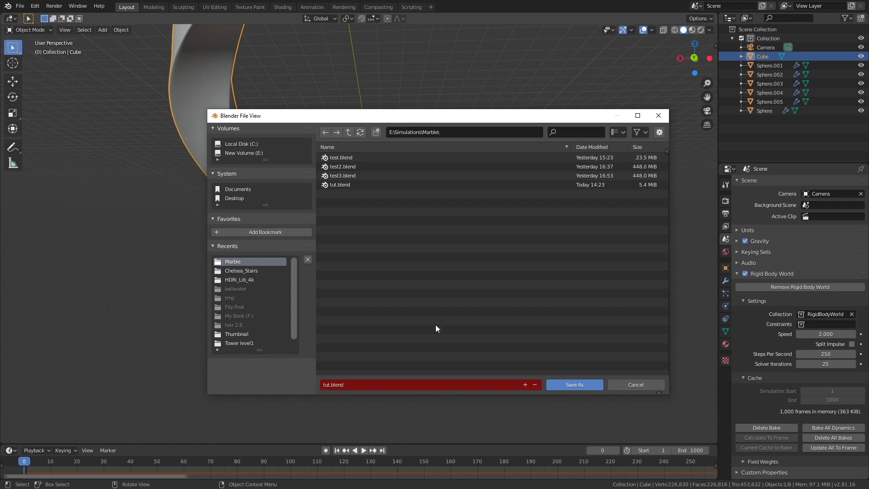
pyautogui.click(525, 384)
pyautogui.click(556, 386)
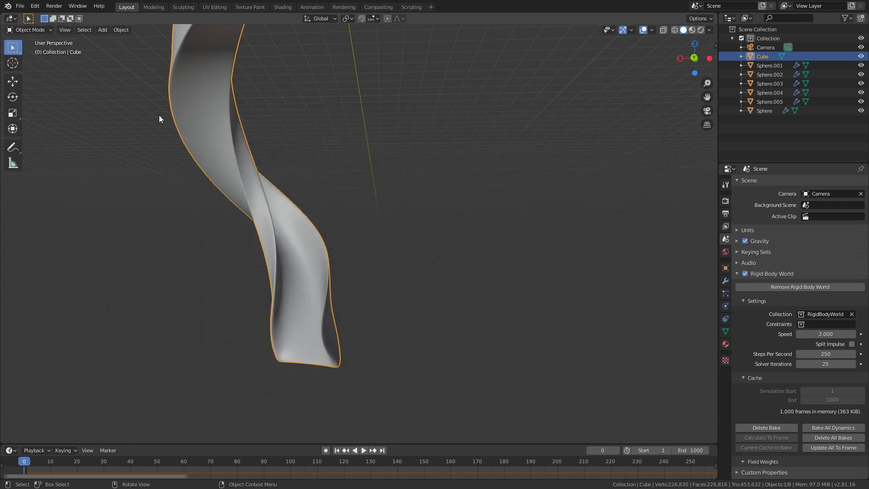
# Step: Place the 3D cursor at the lower end of the spiral slide and add a UV sphere there
pyautogui.click(13, 64)
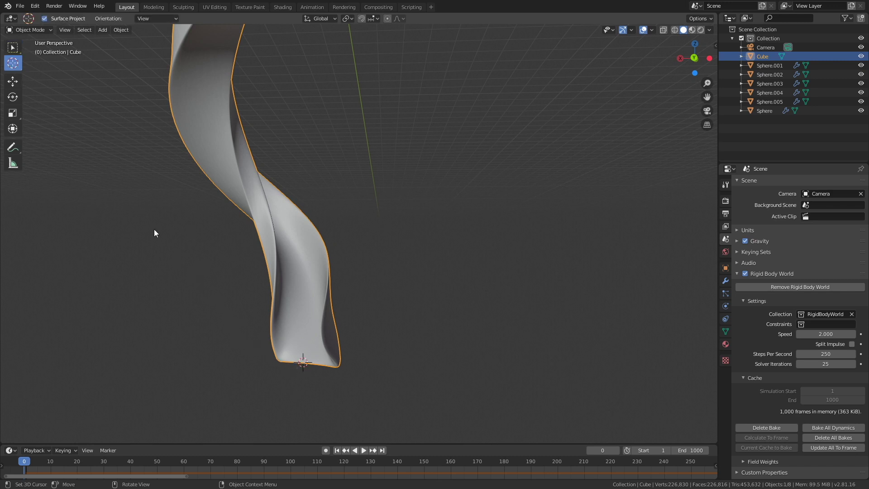
pyautogui.click(102, 30)
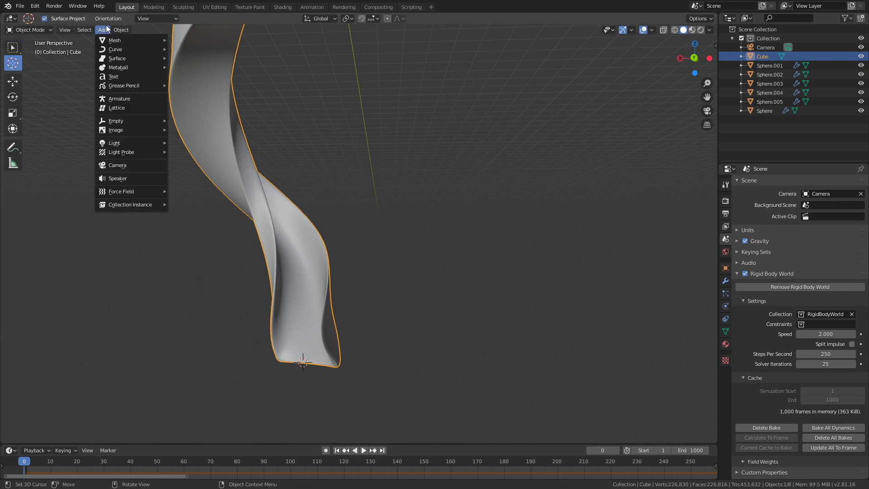
pyautogui.moveTo(126, 40)
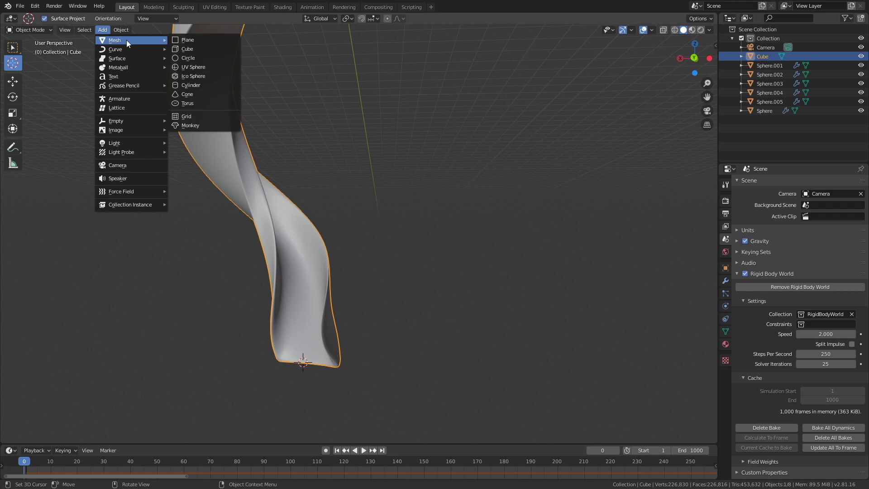
pyautogui.click(202, 67)
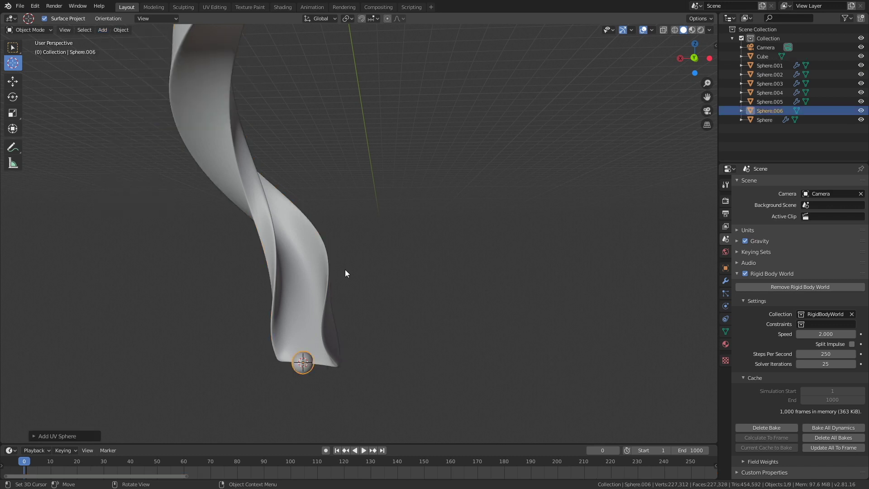
# Step: In front view, scale the new sphere at the slide's lower end up to about 6.9 times its size
pyautogui.press('KP_1')
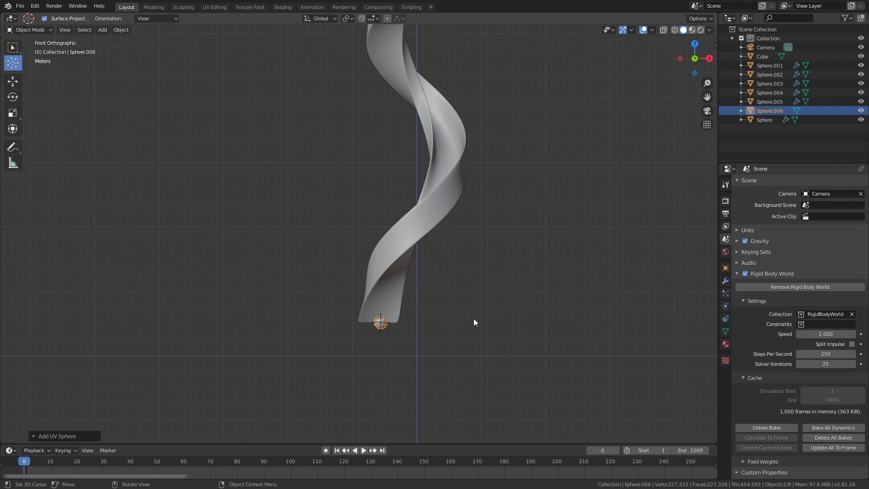
pyautogui.scroll(3, 474, 323)
pyautogui.keyDown('shift'); pyautogui.moveTo(475, 404); pyautogui.dragTo(442, 274, button='middle'); pyautogui.keyUp('shift')
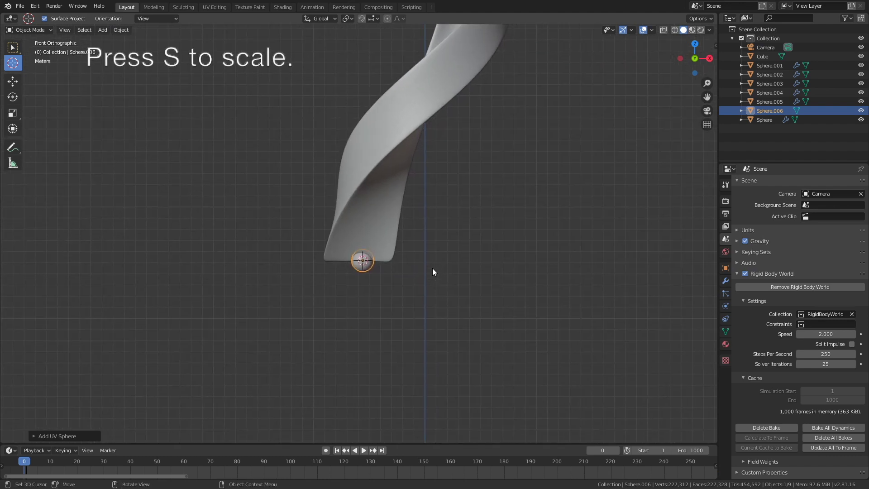
pyautogui.press('s')
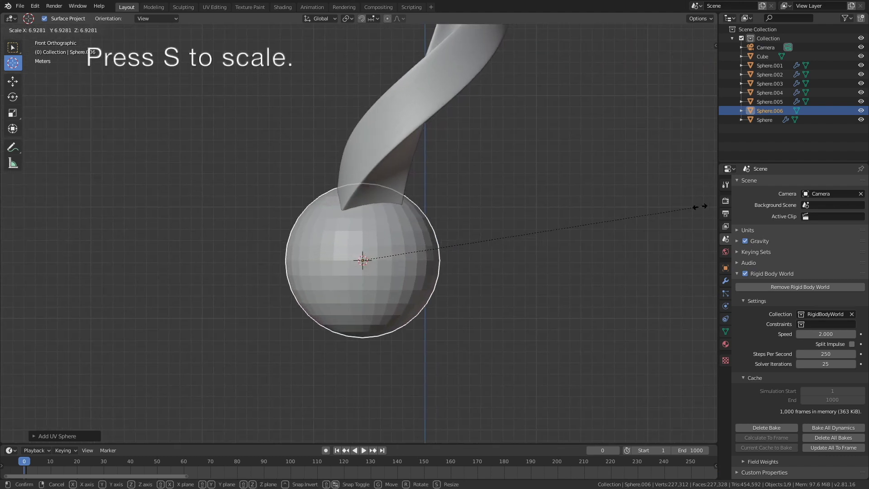
pyautogui.click(706, 202)
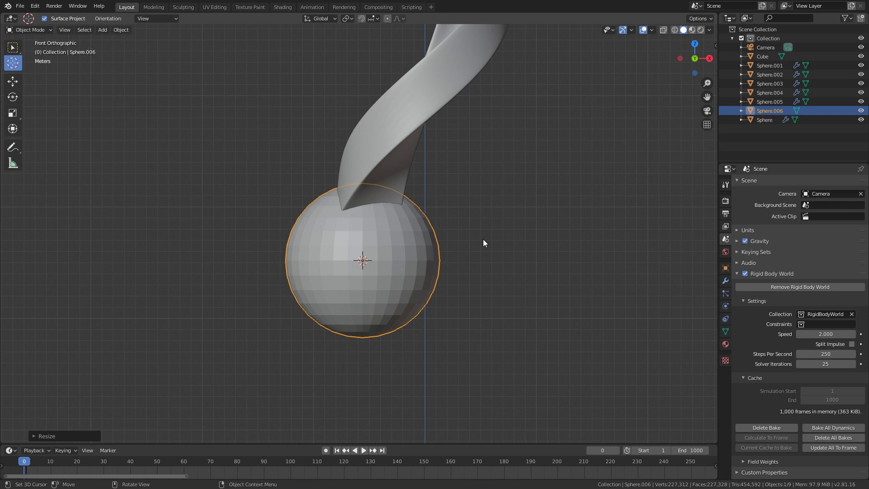
# Step: Delete the faces of roughly the upper two thirds of the large sphere, leaving an open bowl, and return to Object Mode
pyautogui.press('Tab')
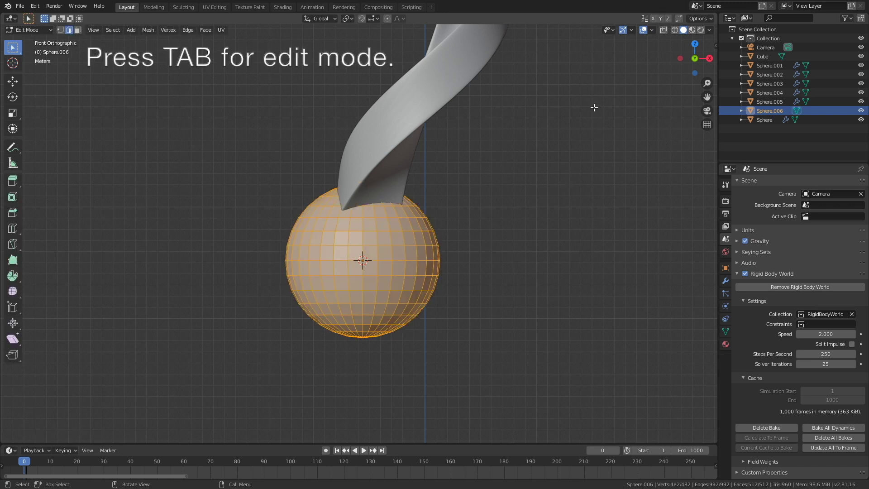
pyautogui.click(674, 30)
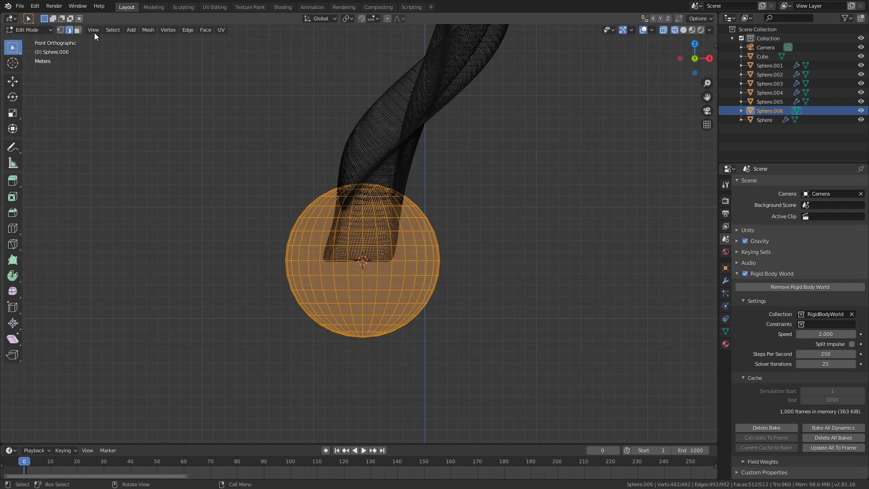
pyautogui.click(78, 30)
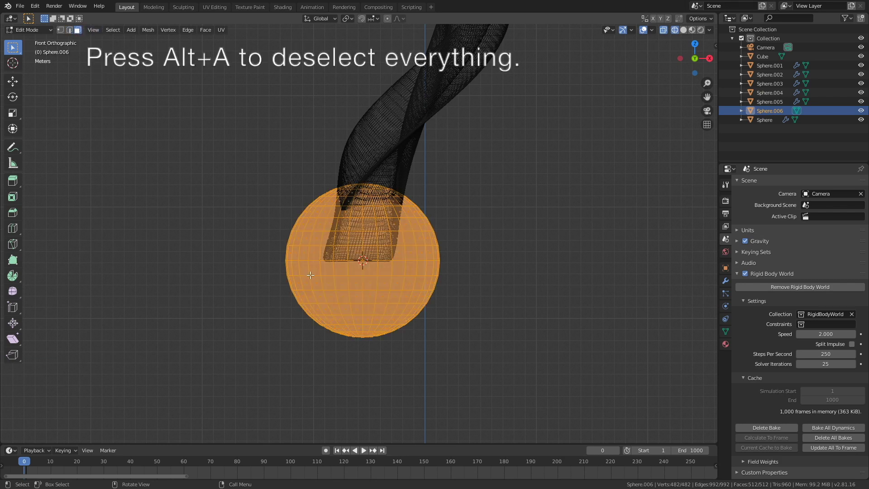
pyautogui.hotkey('alt', 'a')
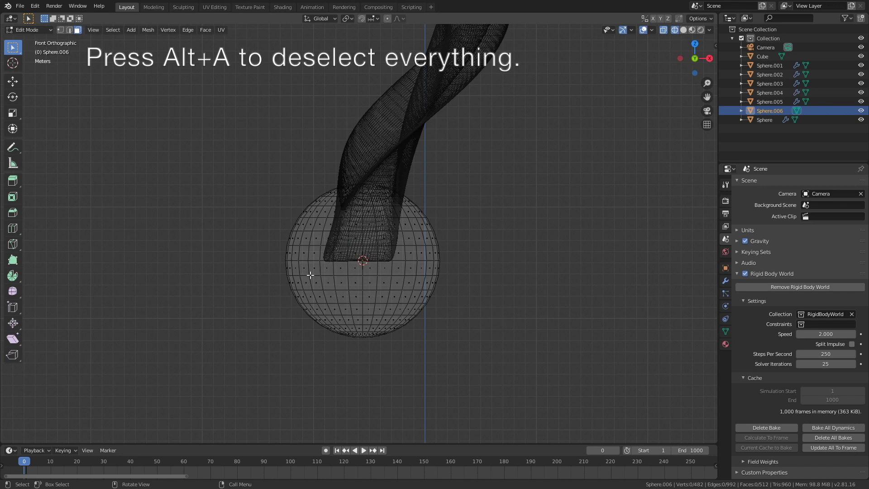
pyautogui.press('b')
pyautogui.moveTo(276, 288); pyautogui.dragTo(490, 134)
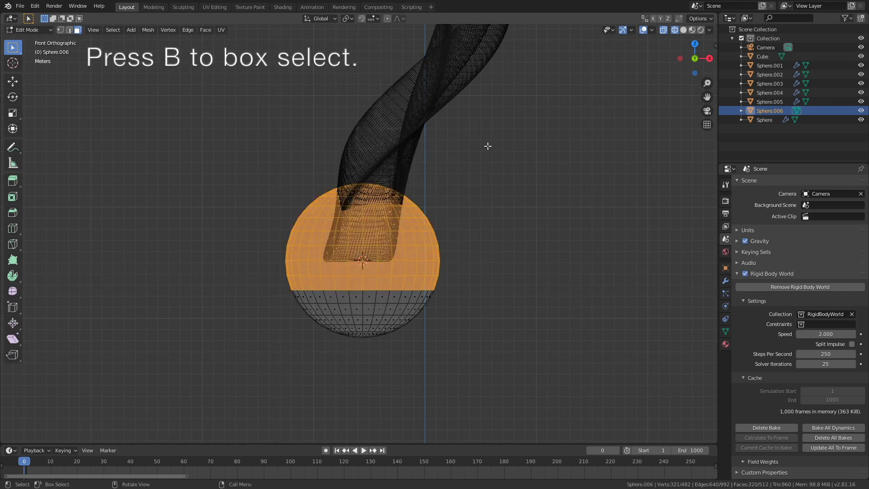
pyautogui.press('x')
pyautogui.click(408, 244)
pyautogui.press('Tab')
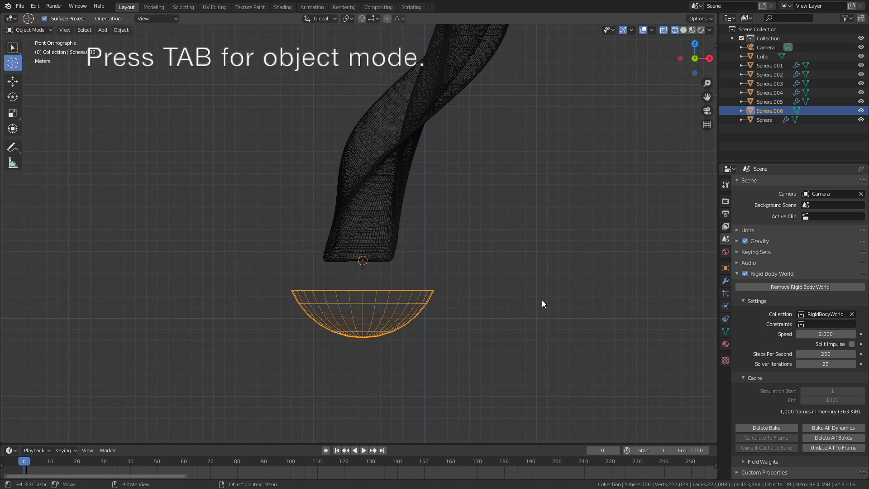
# Step: Add a Subdivision Surface modifier to the bowl with 3 render and 3 viewport subdivisions
pyautogui.click(726, 280)
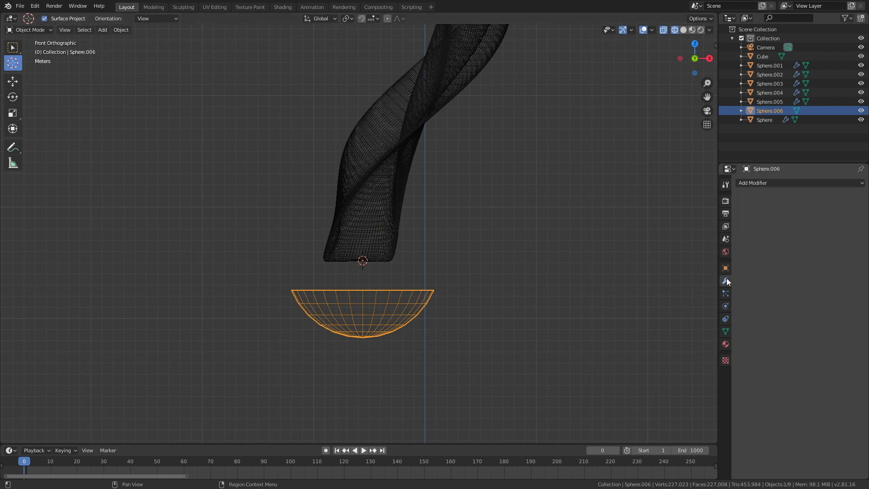
pyautogui.click(771, 185)
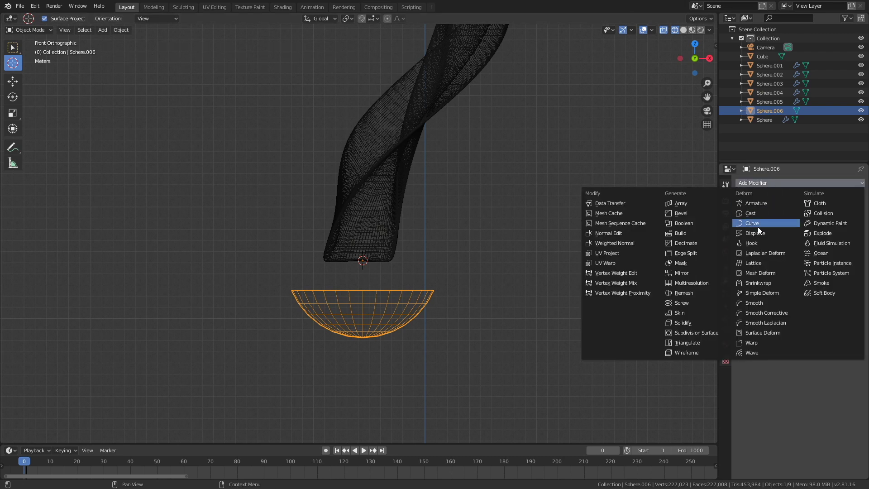
pyautogui.click(706, 329)
pyautogui.click(795, 243)
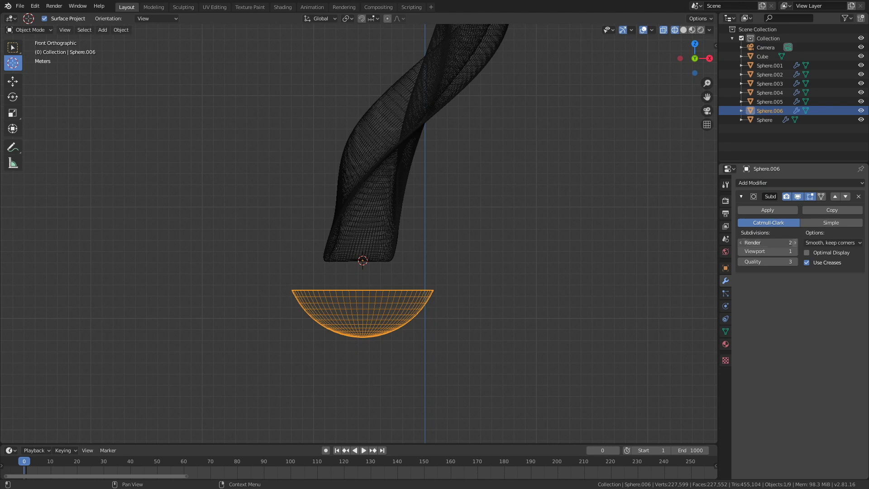
pyautogui.click(795, 251)
pyautogui.click(795, 251)
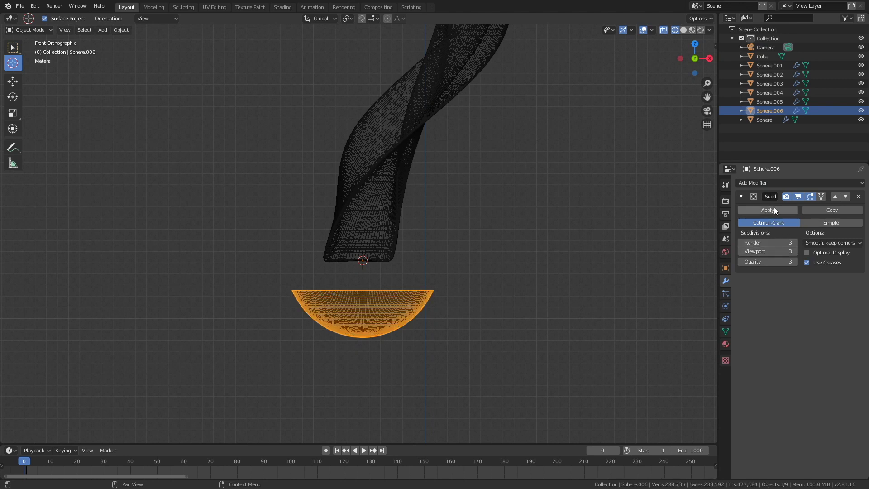
# Step: Add a Solidify modifier with a thickness of 0.05 m to the bowl and display the scene in solid shading
pyautogui.click(758, 182)
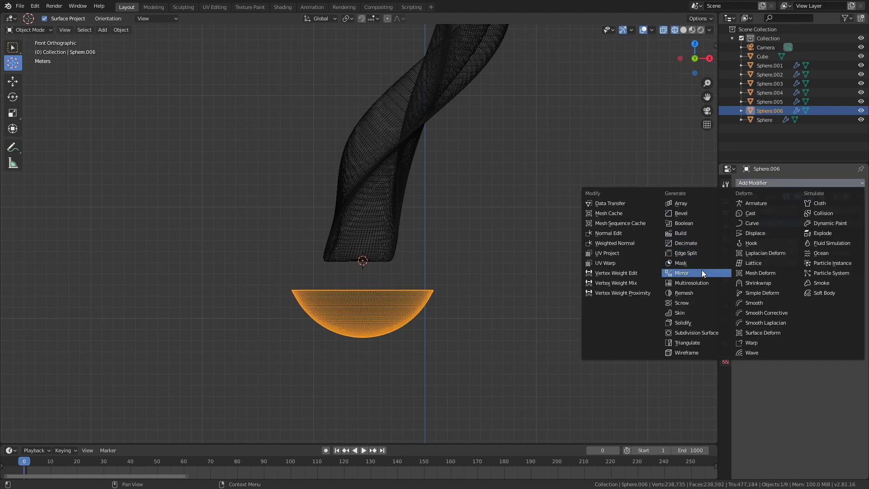
pyautogui.click(705, 320)
pyautogui.moveTo(437, 319); pyautogui.dragTo(553, 244, button='middle')
pyautogui.click(684, 29)
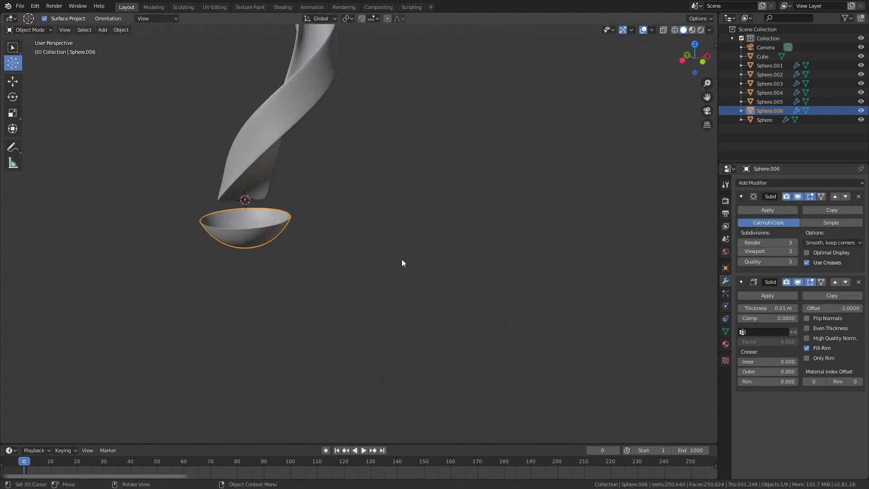
pyautogui.scroll(3, 401, 259)
pyautogui.moveTo(80, 190)
pyautogui.keyDown('shift'); pyautogui.mouseDown(button='middle')
pyautogui.moveTo(498, 313)
pyautogui.moveTo(424, 305)
pyautogui.mouseUp(button='middle'); pyautogui.keyUp('shift')
pyautogui.scroll(1, 423, 302)
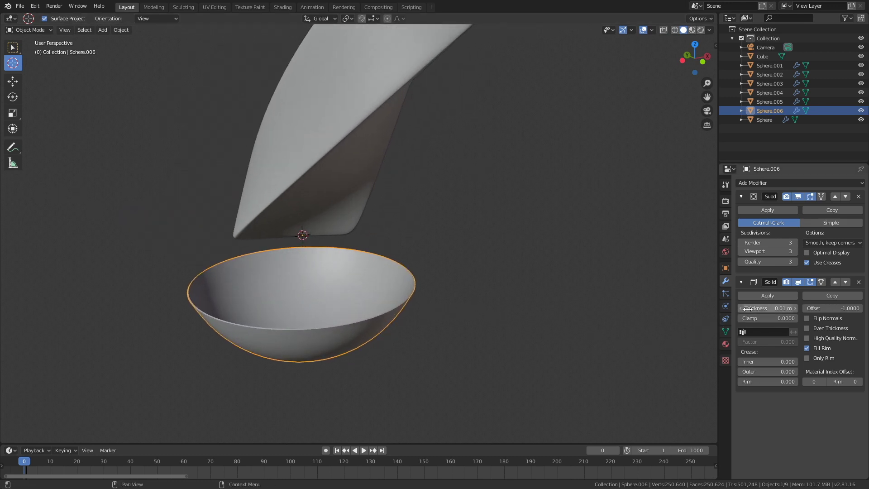
pyautogui.moveTo(767, 308); pyautogui.dragTo(787, 308)
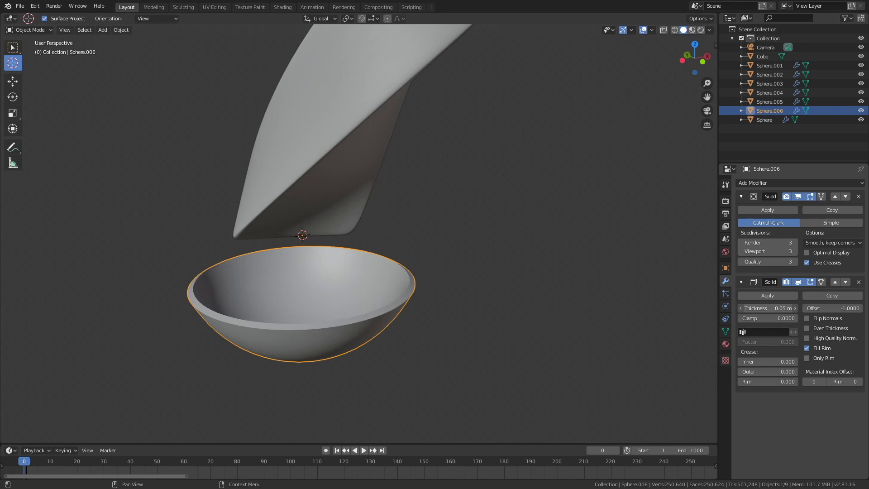
# Step: Go to frame 155, where the spheres leave the slide, and enlarge the bowl to about 1.5 times its size
pyautogui.scroll(-3, 365, 346)
pyautogui.moveTo(387, 345); pyautogui.dragTo(383, 371, button='middle')
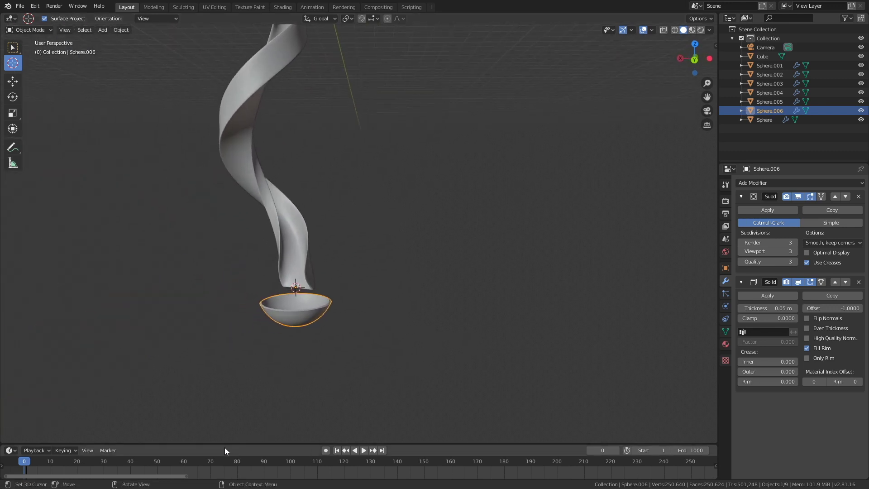
pyautogui.moveTo(190, 458); pyautogui.dragTo(437, 460)
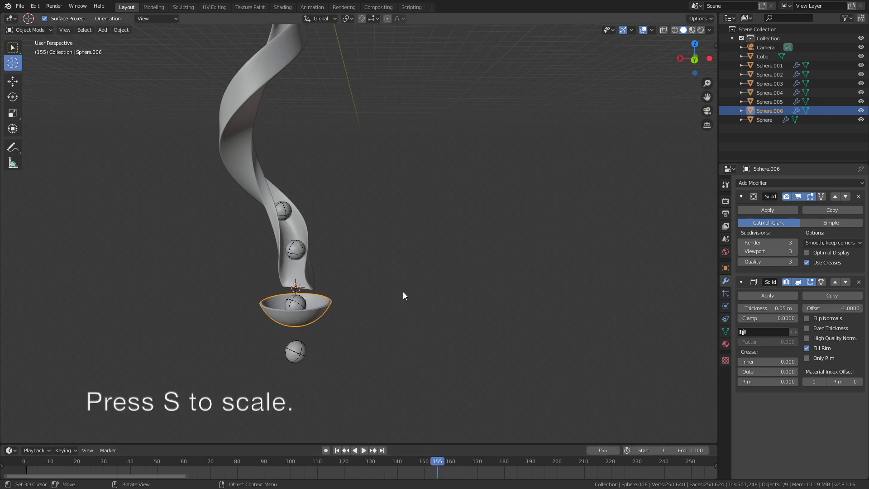
pyautogui.press('s')
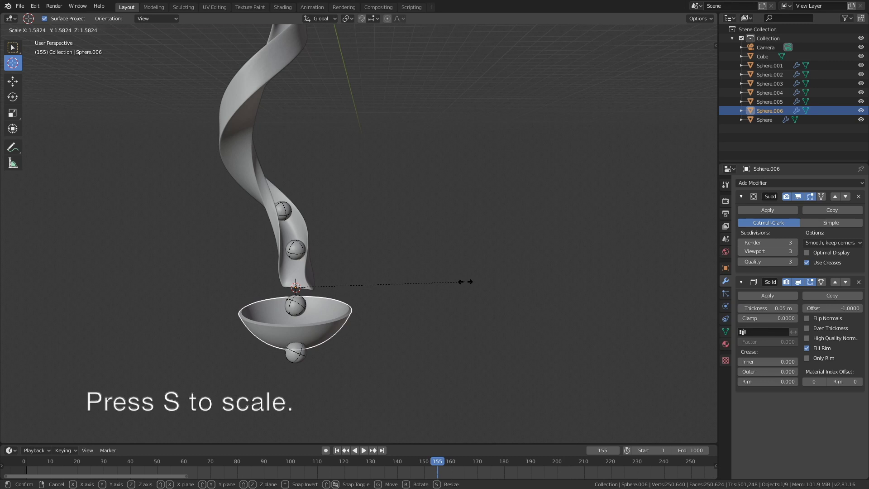
pyautogui.click(446, 292)
# Step: Move the bowl about 5.7 m, mostly along Y, so it sits beneath the spheres falling off the slide
pyautogui.moveTo(446, 292); pyautogui.dragTo(341, 316, button='middle')
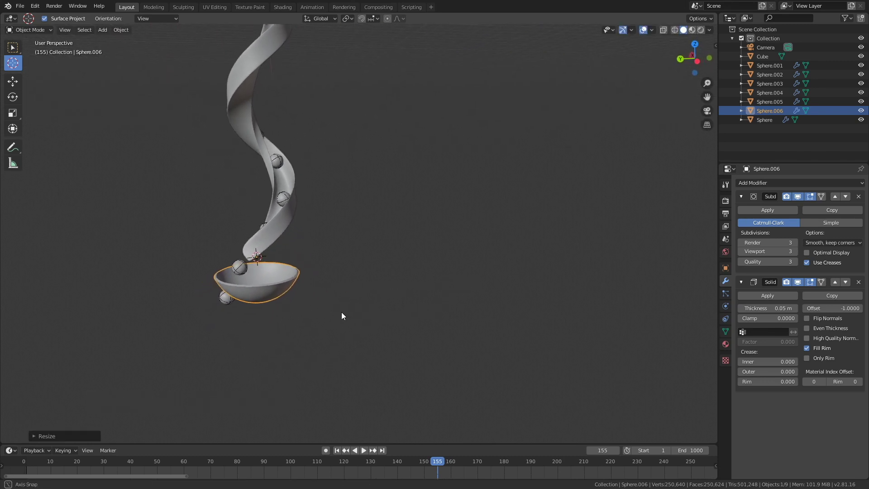
pyautogui.press('g')
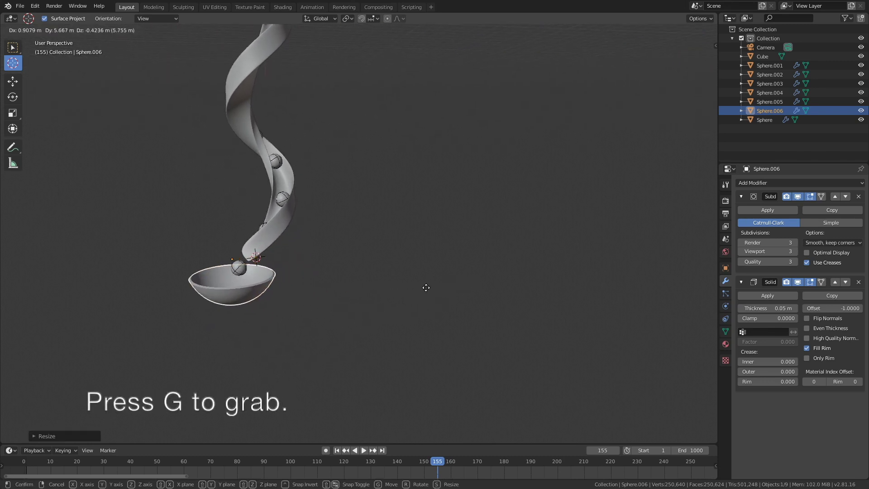
pyautogui.click(421, 282)
# Step: Apply the bowl's Subdivision Surface and Solidify modifiers and make it a Passive rigid body
pyautogui.moveTo(421, 282); pyautogui.dragTo(510, 296, button='middle')
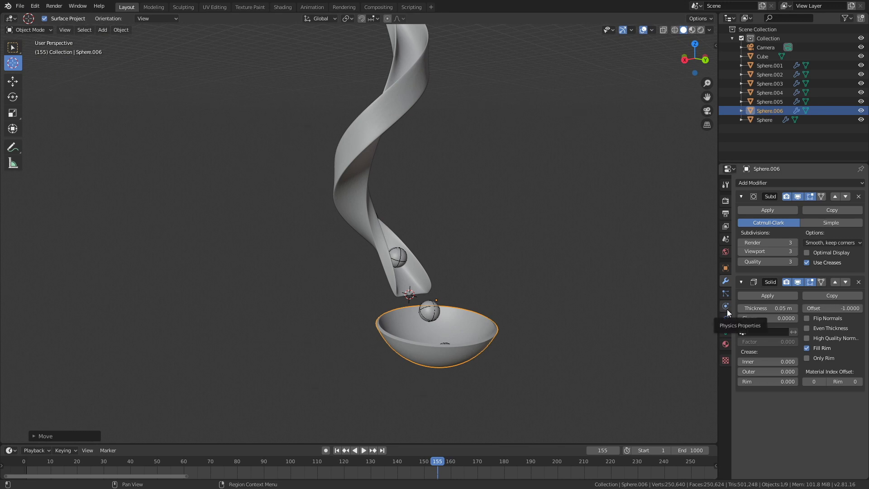
pyautogui.click(762, 211)
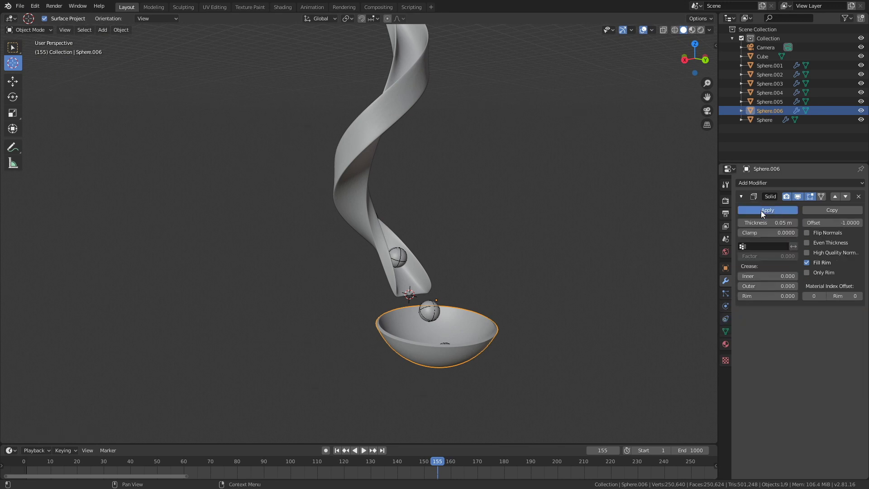
pyautogui.click(761, 211)
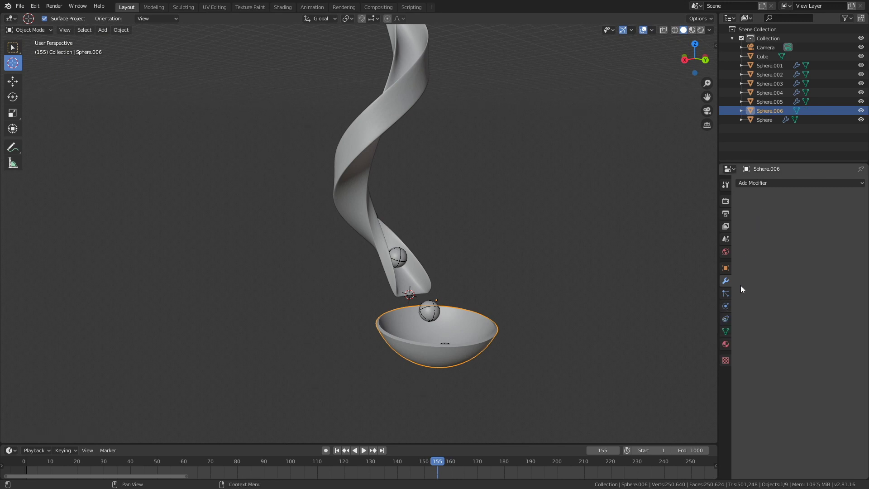
pyautogui.click(727, 307)
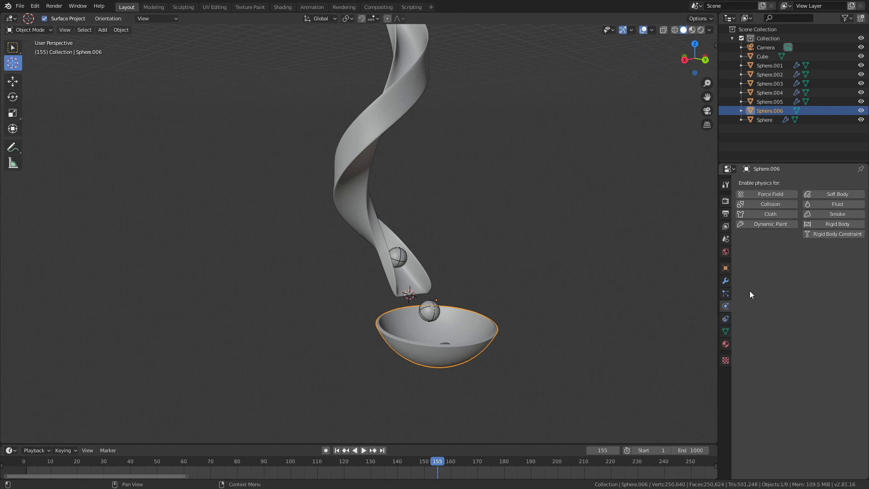
pyautogui.click(831, 223)
pyautogui.click(826, 260)
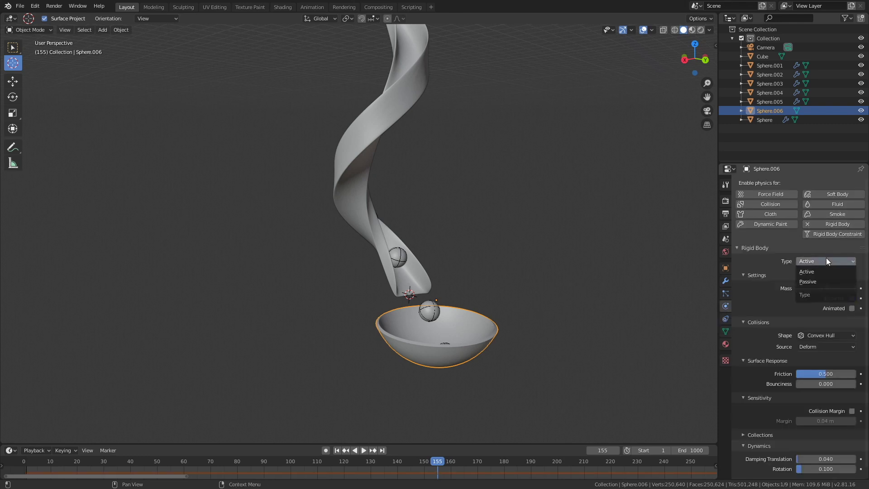
pyautogui.click(818, 280)
# Step: Set the bowl's rigid body collision shape to Mesh with a collision margin of 0 m
pyautogui.click(816, 315)
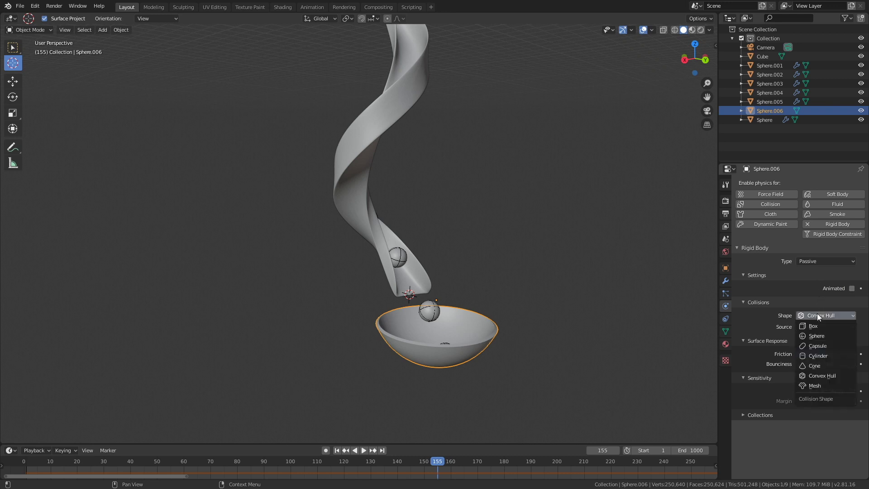
pyautogui.click(816, 381)
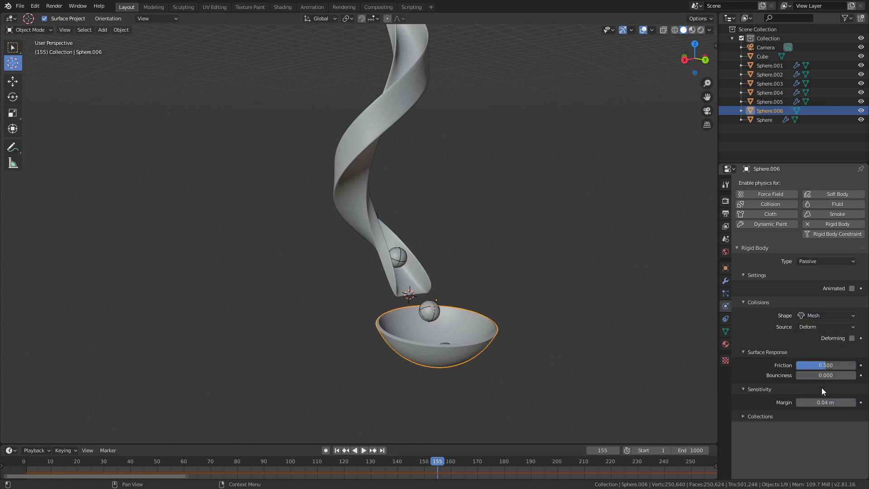
pyautogui.click(824, 402)
pyautogui.write('0')
# Step: Rebake the rigid body simulation with the bowl included and play it from frame 155 to watch the spheres drop into the bowl
pyautogui.click(725, 238)
pyautogui.scroll(-5, 475, 303)
pyautogui.moveTo(452, 322); pyautogui.dragTo(469, 329, button='middle')
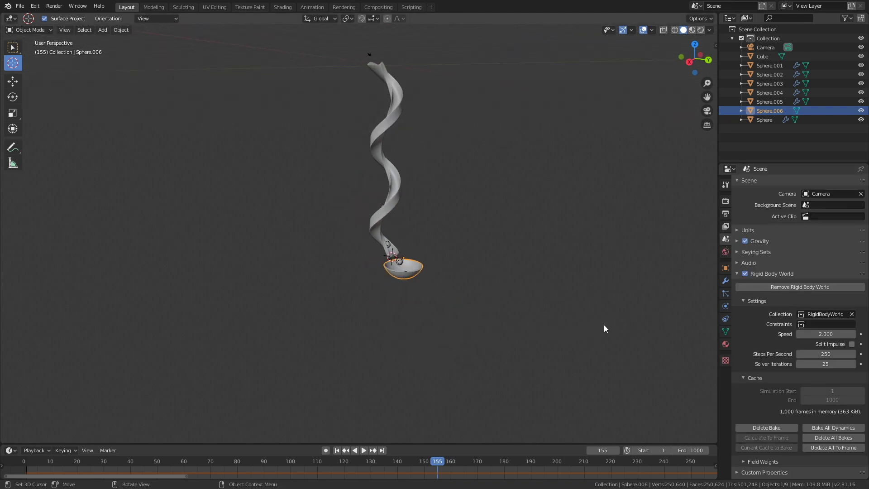
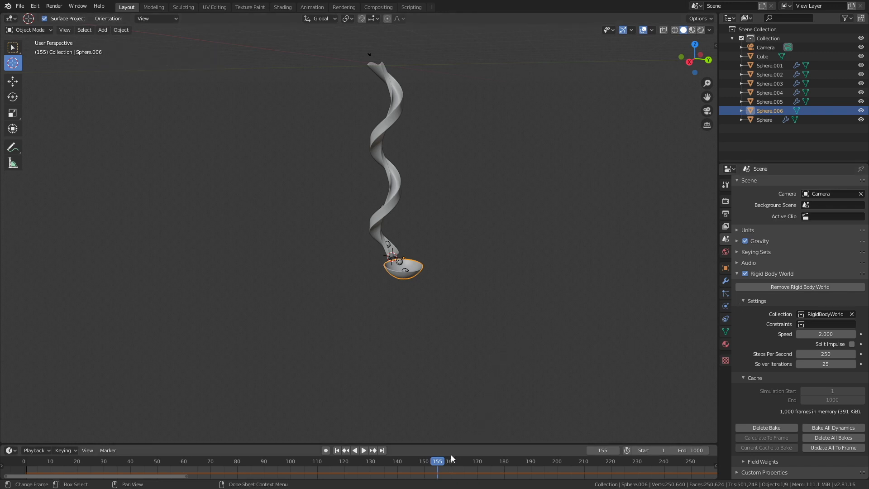
pyautogui.press('space')
pyautogui.press('space')
pyautogui.scroll(4, 376, 316)
pyautogui.moveTo(376, 312); pyautogui.dragTo(420, 348, button='middle')
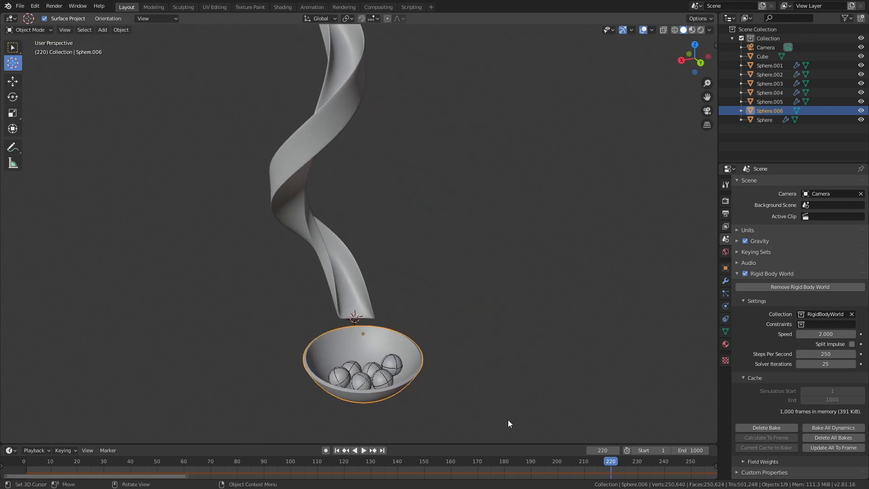
# Step: Scrub back to about frame 201 and inspect from the side how the spheres settle in the bowl
pyautogui.press('space')
pyautogui.moveTo(606, 464); pyautogui.dragTo(562, 466)
pyautogui.press('space')
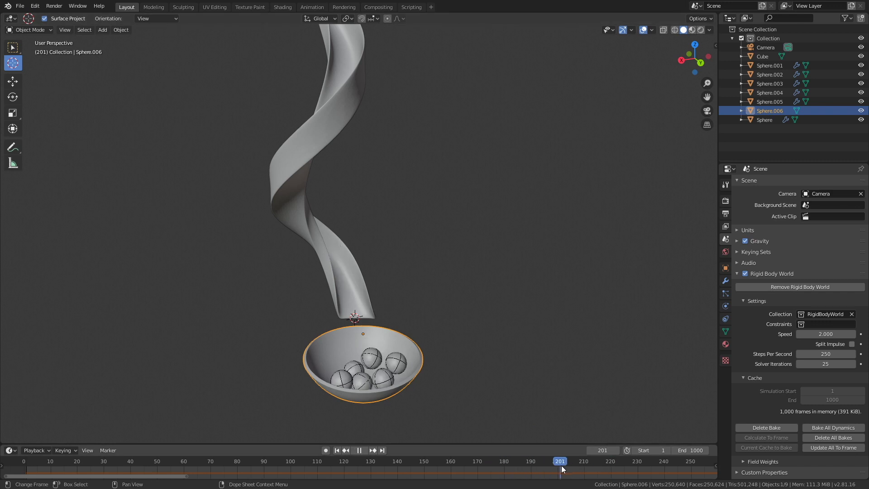
pyautogui.moveTo(517, 428); pyautogui.dragTo(530, 377, button='middle')
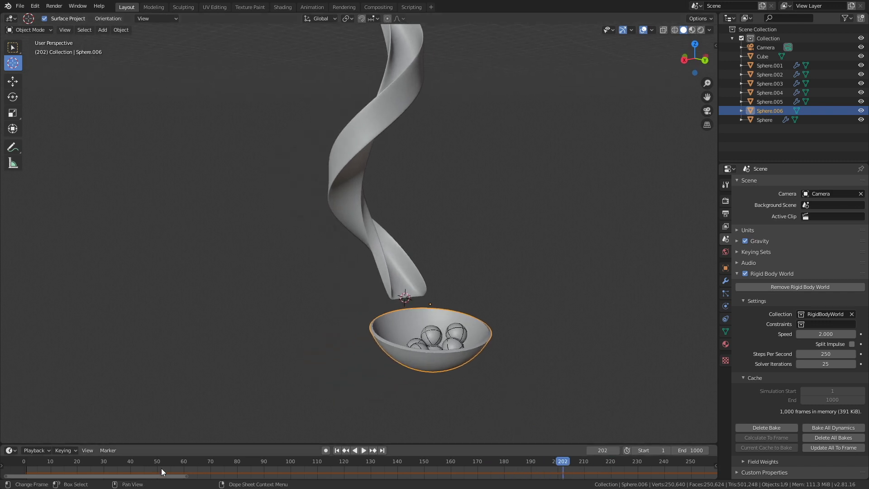
# Step: Return to frame 0 and scale the bowl down to about 0.785 of its size
pyautogui.click(23, 459)
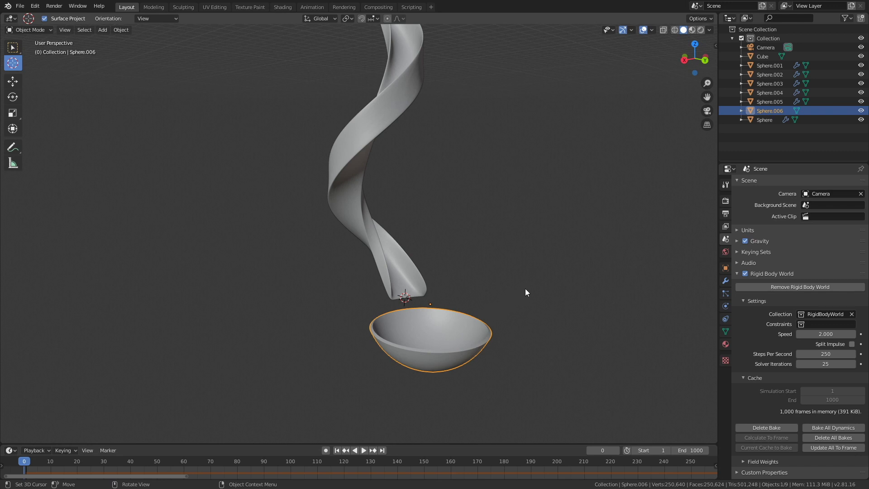
pyautogui.press('s')
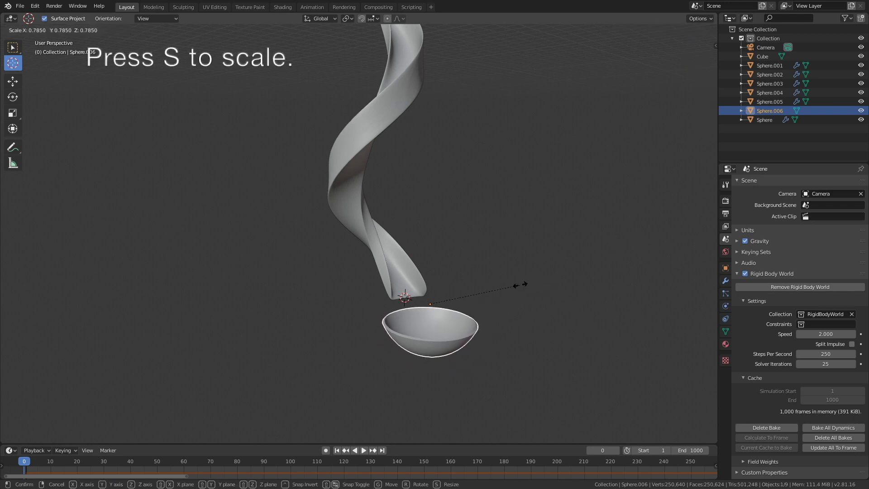
pyautogui.click(519, 285)
pyautogui.moveTo(518, 286); pyautogui.dragTo(472, 284, button='middle')
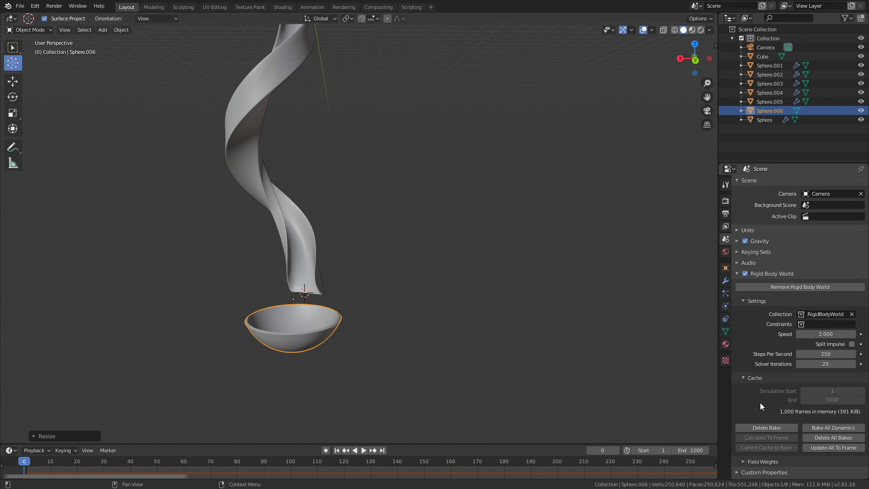
# Step: Set the rigid body world to 400 steps per second and 40 solver iterations
pyautogui.click(816, 354)
pyautogui.write('400')
pyautogui.press('Return')
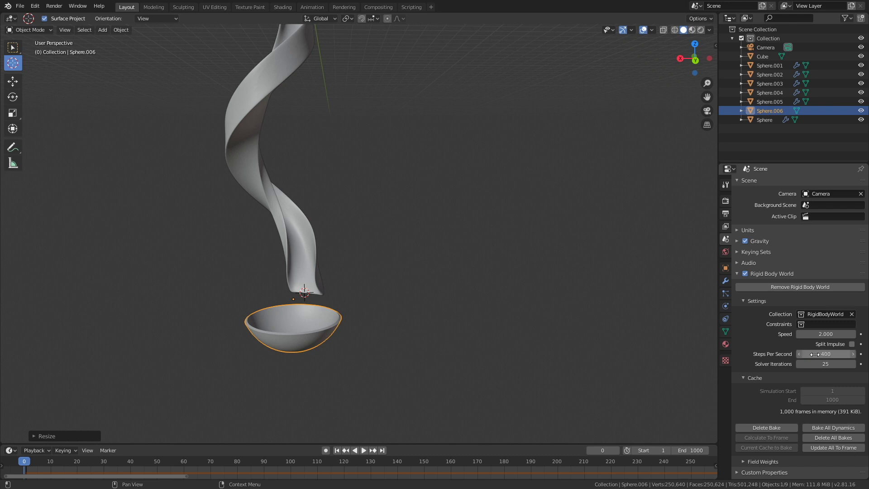
pyautogui.click(819, 363)
pyautogui.press('BackSpace')
pyautogui.press('BackSpace')
pyautogui.write('400')
pyautogui.press('Return')
pyautogui.click(804, 362)
pyautogui.press('BackSpace')
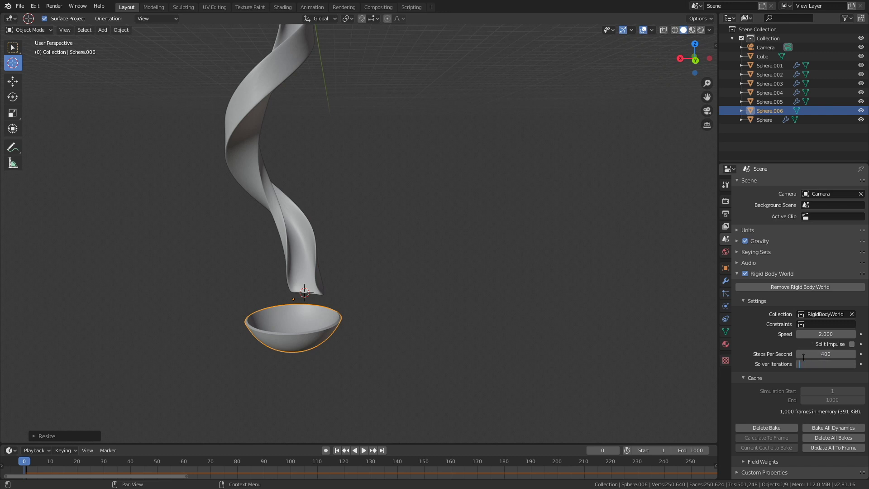
pyautogui.write('40')
pyautogui.press('Return')
# Step: Delete the old bake, bake the rigid body simulation again and play it back to check the spheres landing in the smaller bowl
pyautogui.click(770, 425)
pyautogui.click(771, 425)
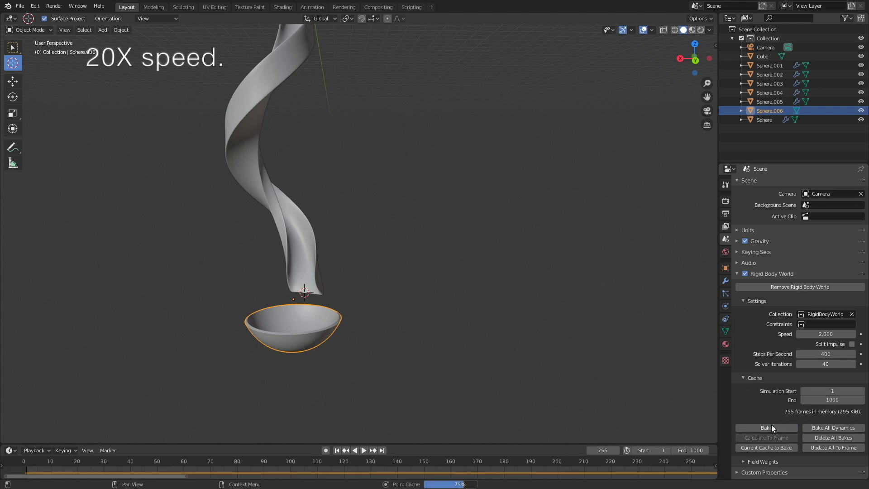
pyautogui.click(363, 451)
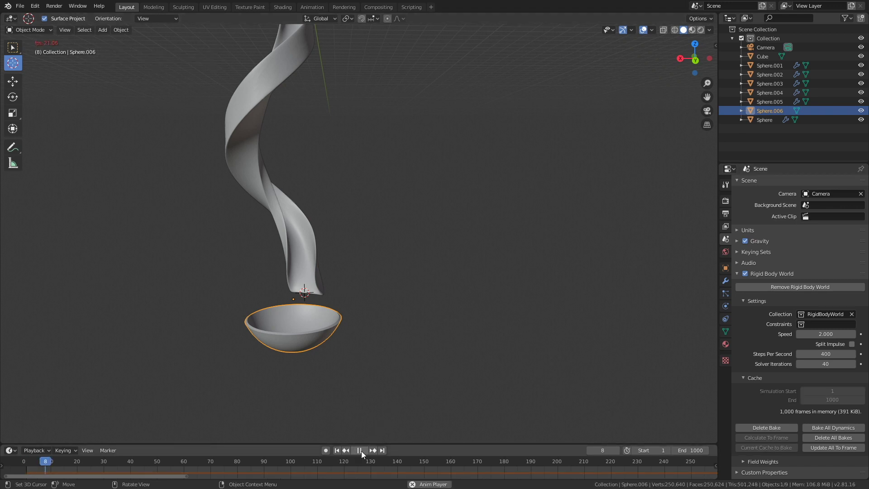
pyautogui.scroll(-6, 344, 317)
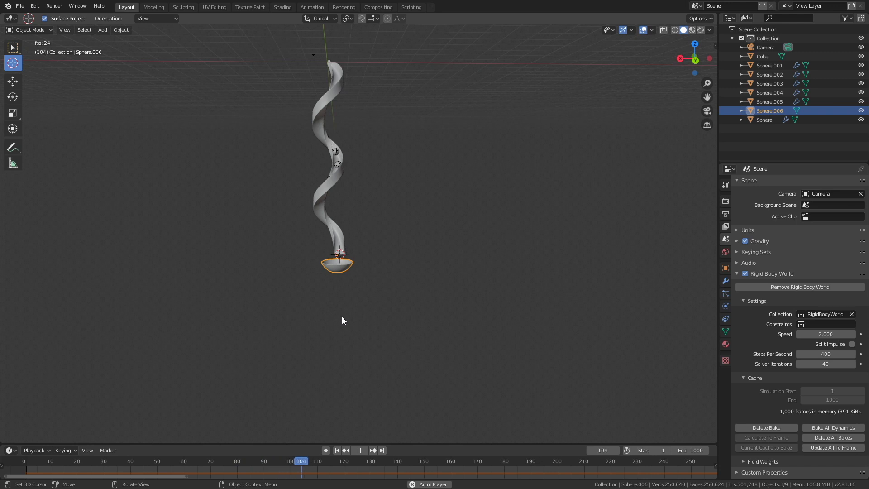
pyautogui.scroll(5, 341, 310)
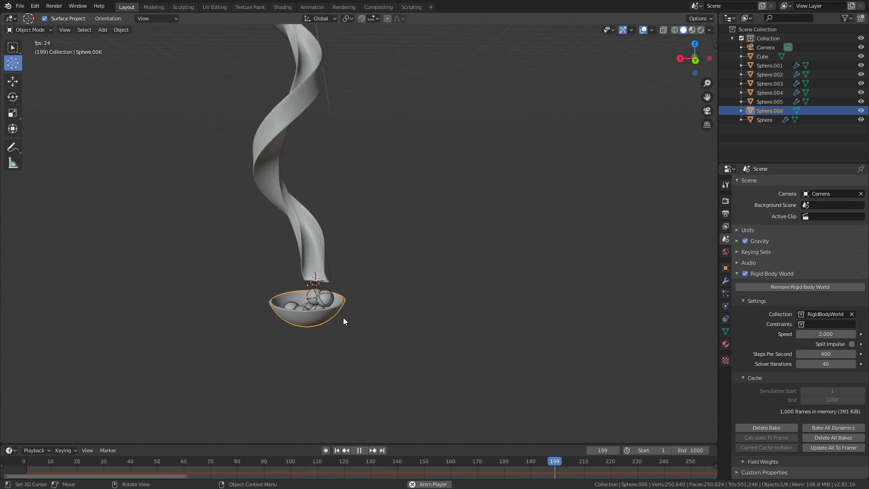
pyautogui.click(357, 451)
pyautogui.click(357, 451)
pyautogui.press('Escape')
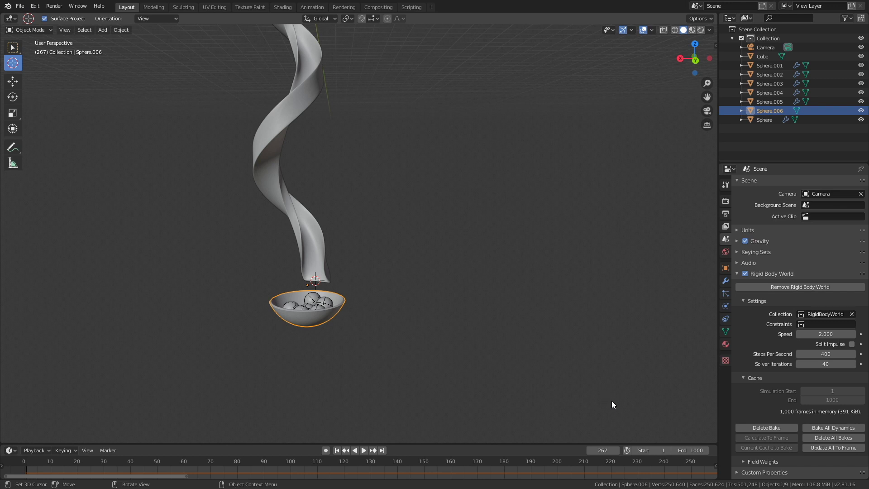
# Step: Set the animation's end frame to 250
pyautogui.click(690, 450)
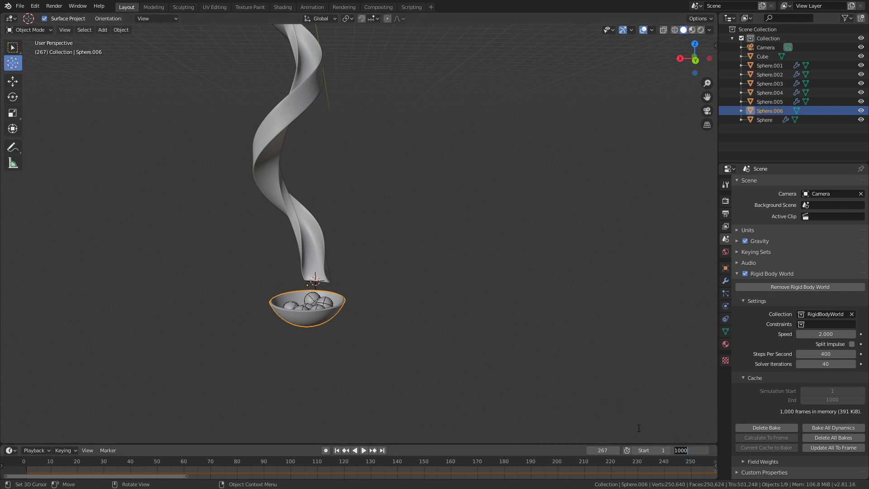
pyautogui.write('250')
pyautogui.press('Return')
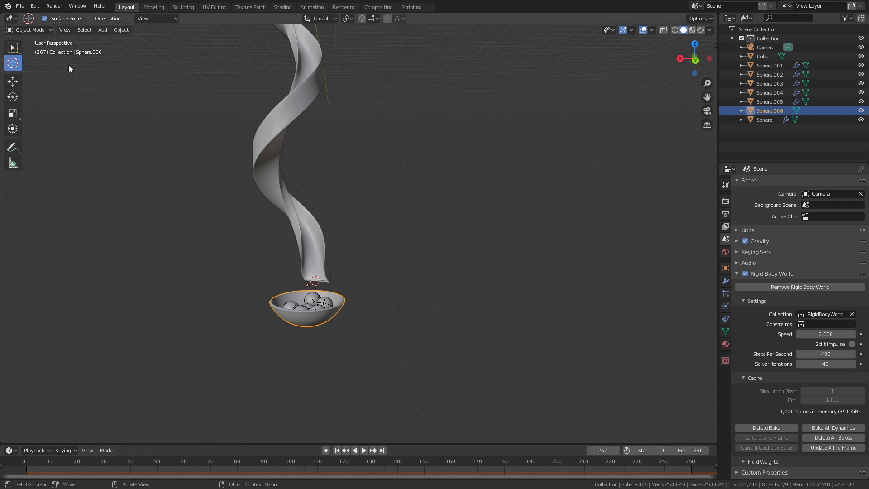
# Step: Save the scene as a new incremented file, tut2.blend, in the Marble folder
pyautogui.click(20, 6)
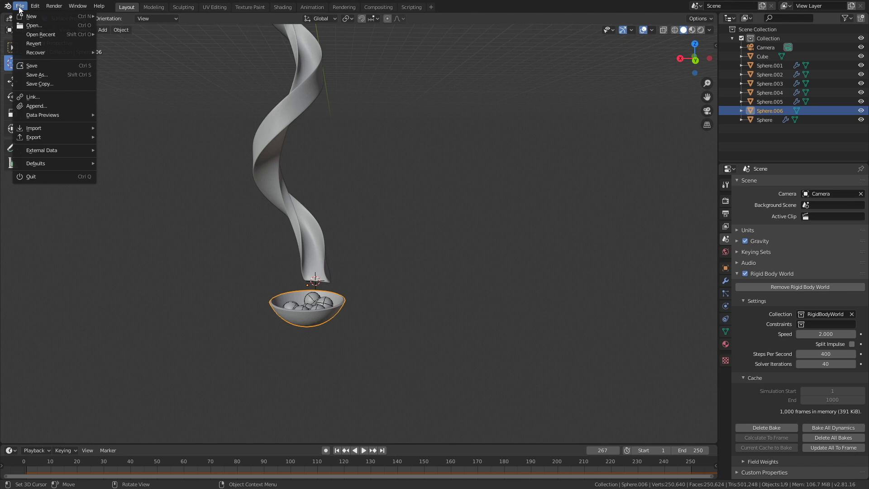
pyautogui.click(45, 75)
pyautogui.click(525, 384)
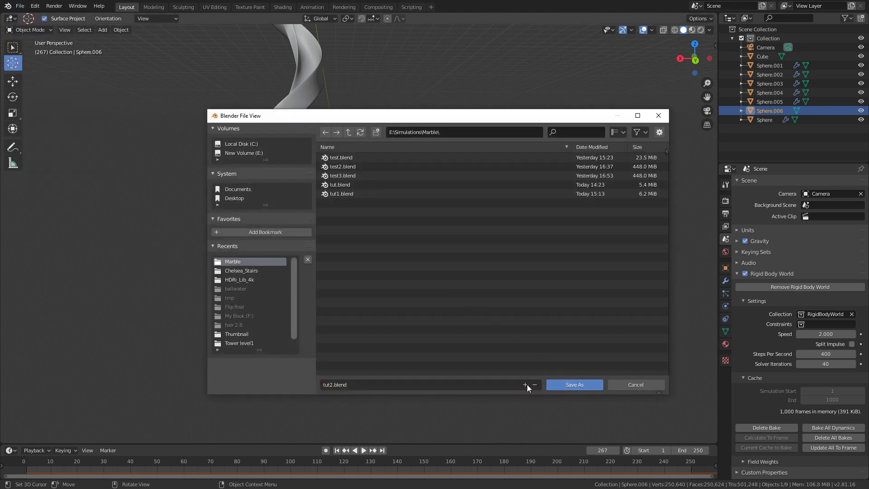
pyautogui.click(564, 385)
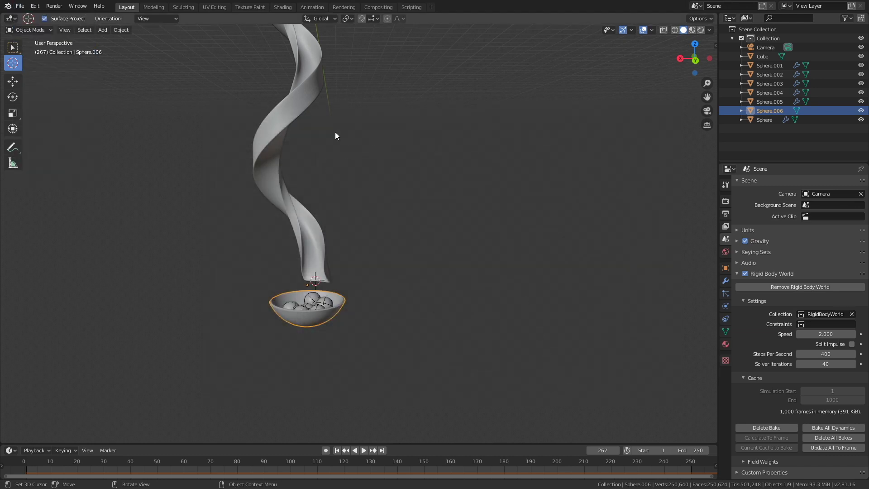
# Step: Return to frame 1 and switch the render engine to Cycles with CPU as the device
pyautogui.moveTo(442, 461); pyautogui.dragTo(26, 450)
pyautogui.keyDown('shift'); pyautogui.moveTo(367, 104); pyautogui.dragTo(404, 406, button='middle'); pyautogui.keyUp('shift')
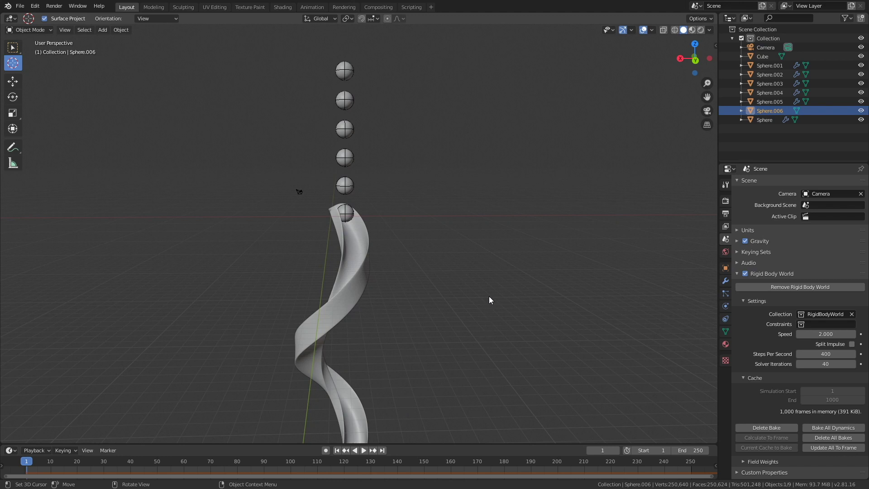
pyautogui.click(726, 202)
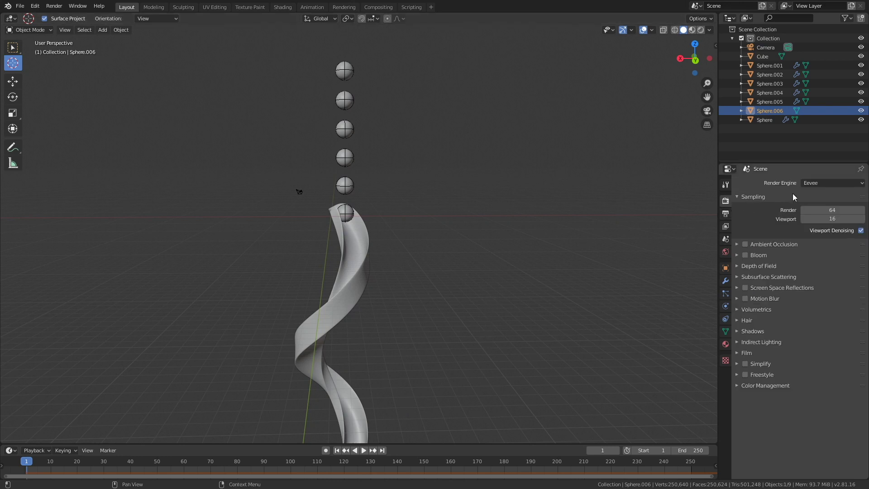
pyautogui.click(816, 183)
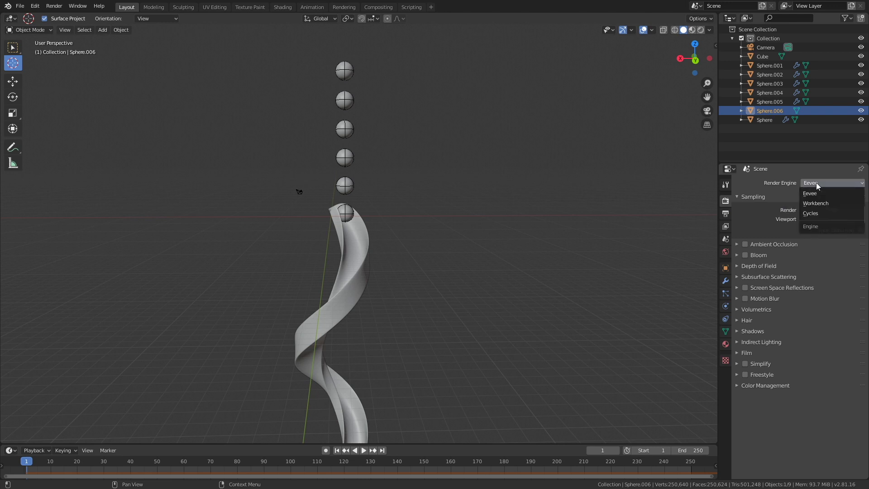
pyautogui.click(830, 214)
pyautogui.click(823, 205)
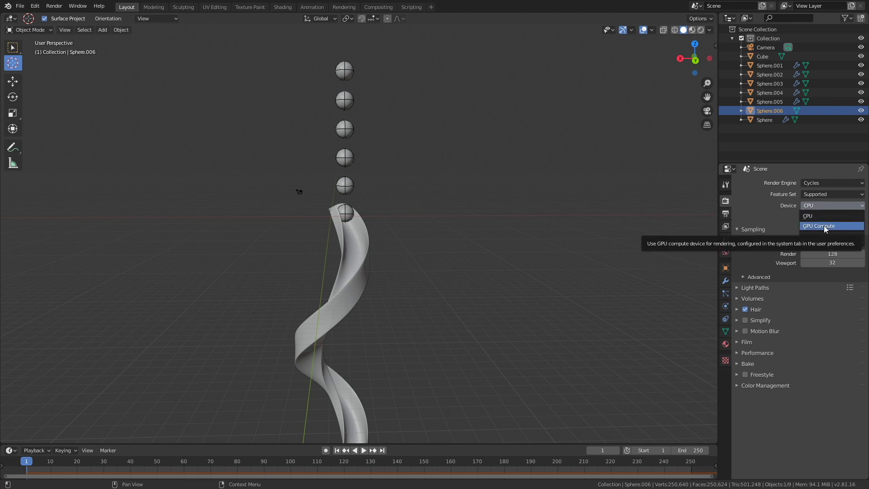
pyautogui.click(821, 217)
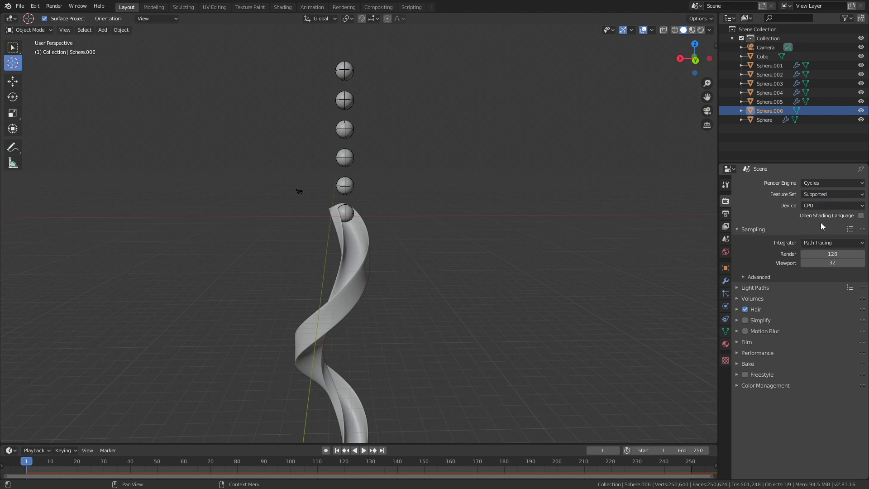
# Step: Set the Cycles render and viewport samples to 200
pyautogui.moveTo(832, 254); pyautogui.dragTo(831, 258)
pyautogui.write('200')
pyautogui.press('Return')
# Step: Brighten the world background color to white while previewing it in rendered shading, and return to solid shading
pyautogui.click(726, 251)
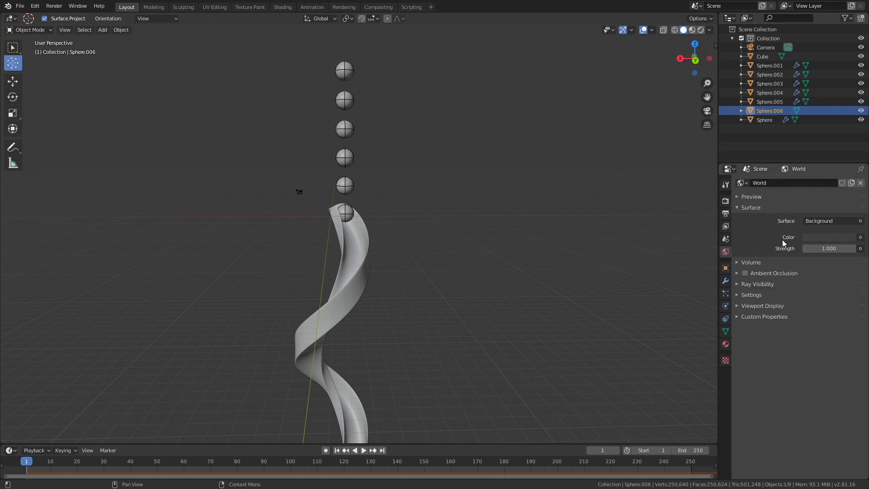
pyautogui.click(700, 29)
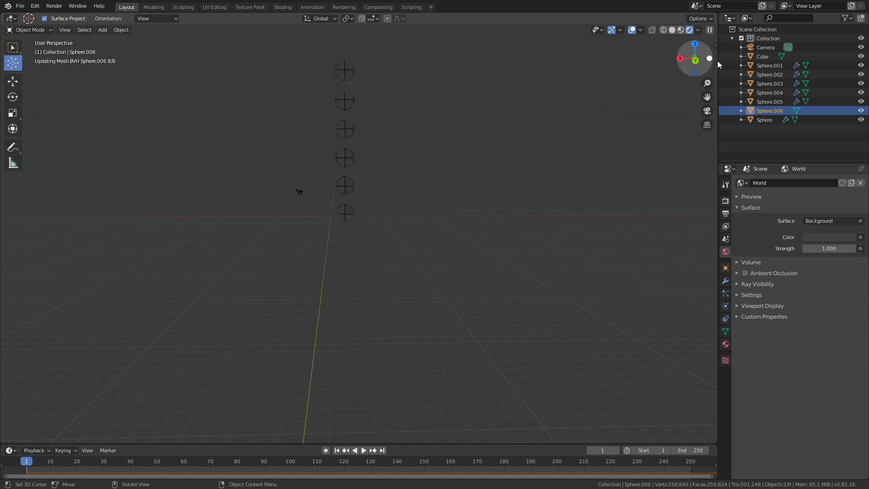
pyautogui.click(823, 238)
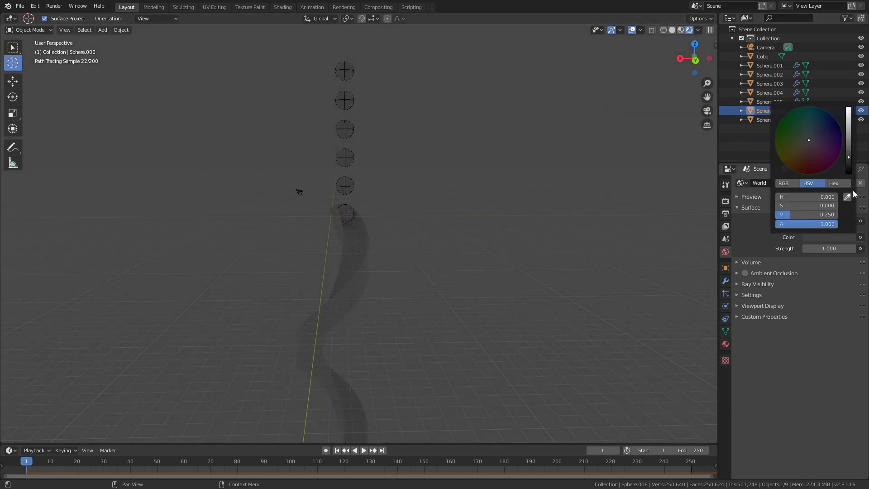
pyautogui.click(849, 120)
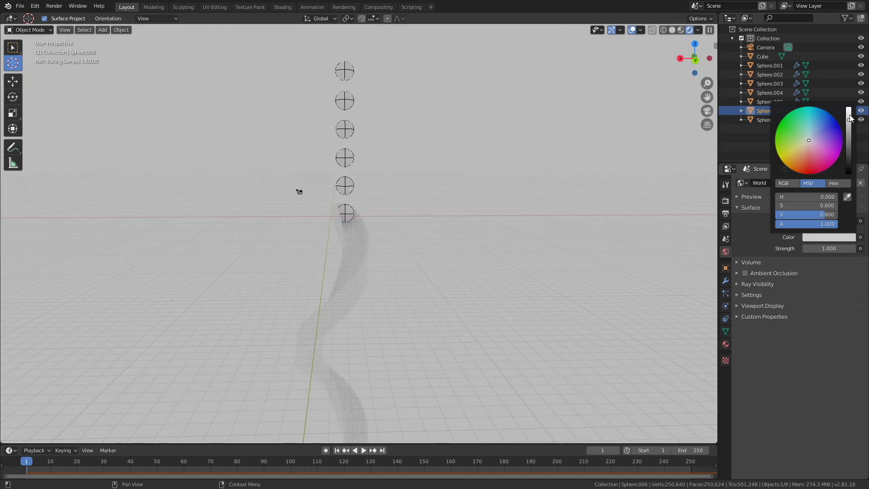
pyautogui.click(849, 110)
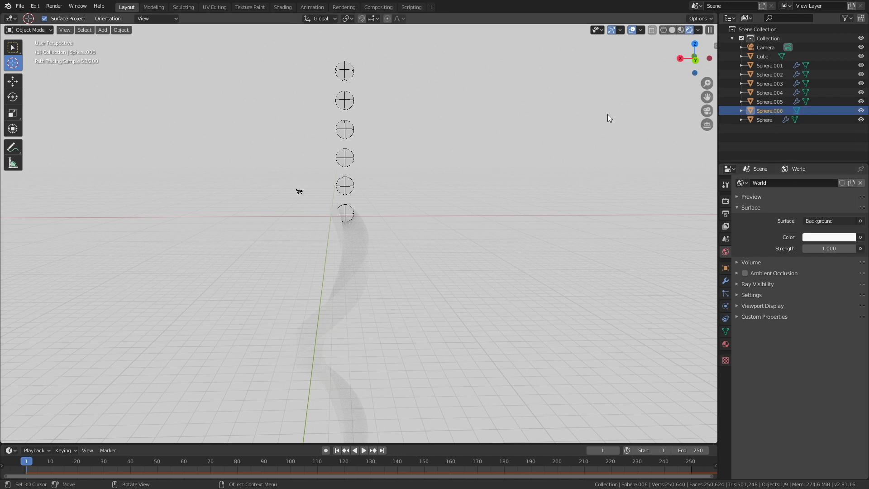
pyautogui.click(671, 34)
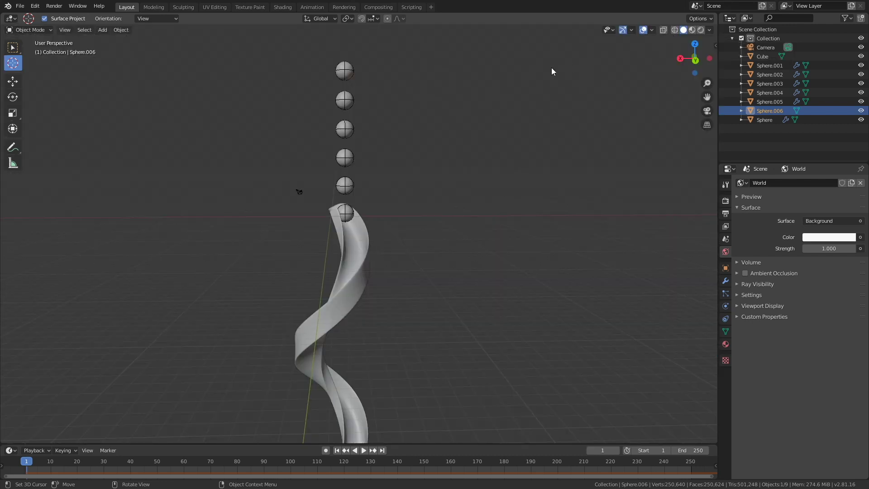
# Step: Add a Sun light to the scene
pyautogui.click(102, 30)
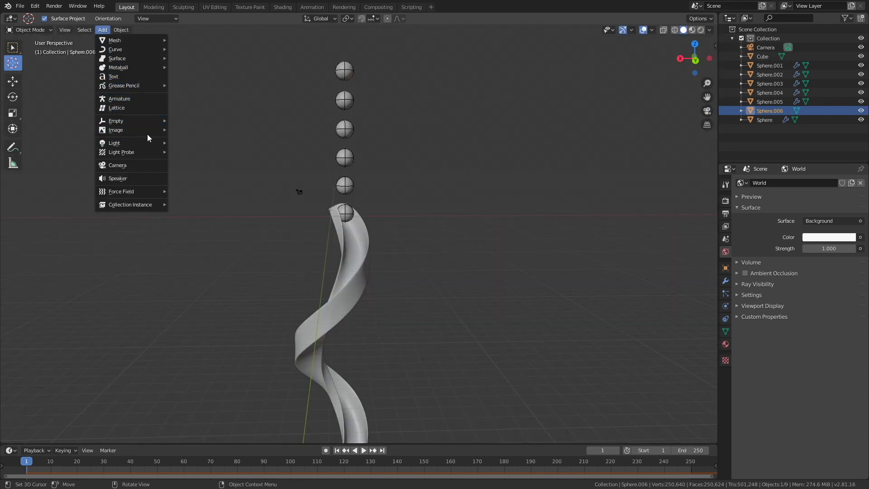
pyautogui.moveTo(150, 143)
pyautogui.click(206, 152)
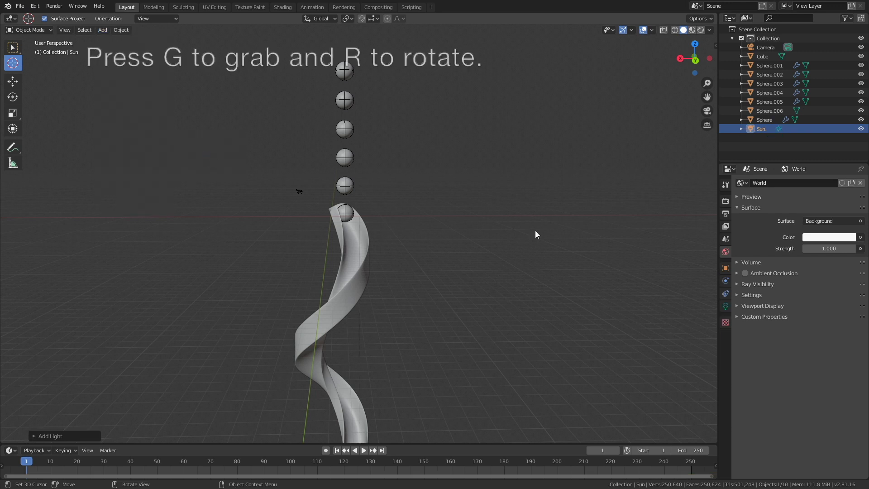
# Step: Move the Sun light out beside the slide and rotate it so it shines toward the slide
pyautogui.scroll(-5, 463, 230)
pyautogui.moveTo(449, 247); pyautogui.dragTo(474, 345, button='middle')
pyautogui.press('g')
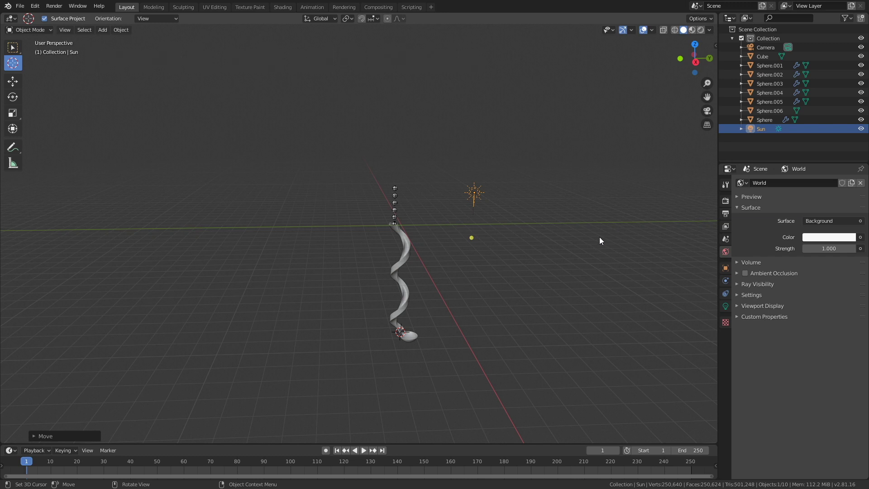
pyautogui.click(599, 237)
pyautogui.press('r')
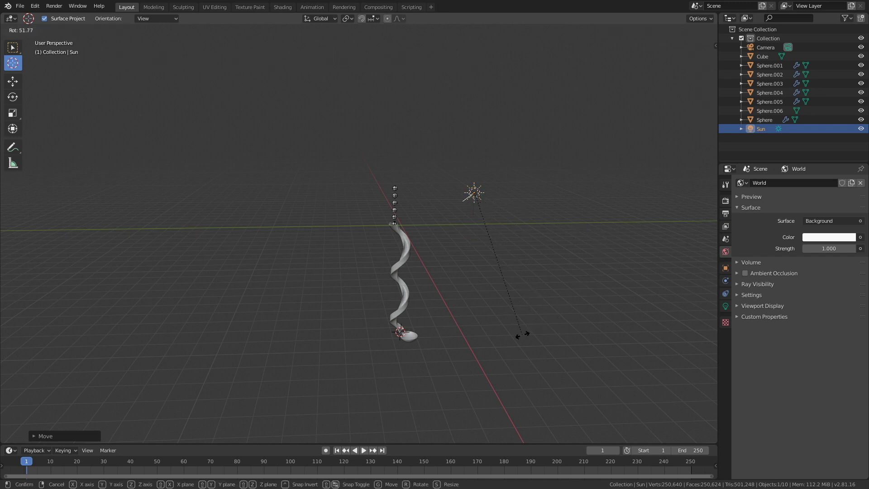
pyautogui.click(513, 337)
# Step: Set the world background strength to 3, preview the slide in rendered shading, and return to solid shading
pyautogui.click(822, 248)
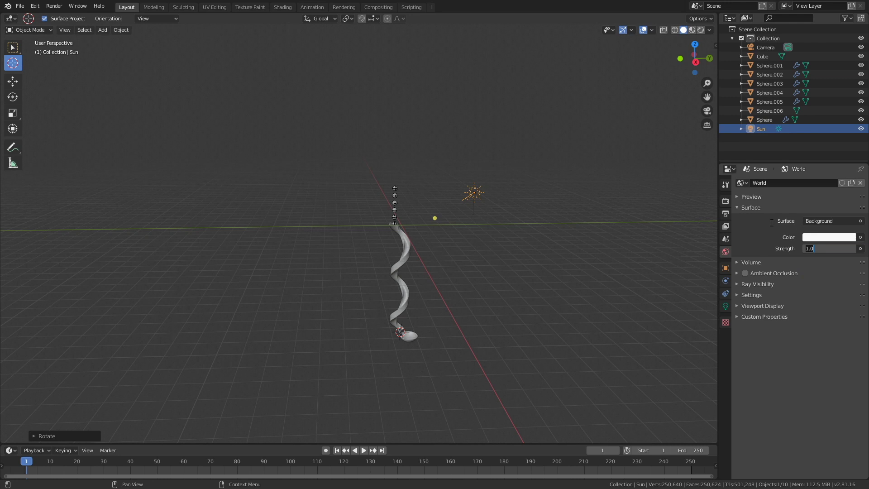
pyautogui.write('3')
pyautogui.press('Return')
pyautogui.moveTo(581, 207); pyautogui.dragTo(534, 202, button='middle')
pyautogui.moveTo(336, 218)
pyautogui.mouseDown(button='middle')
pyautogui.moveTo(374, 213)
pyautogui.moveTo(389, 221)
pyautogui.moveTo(351, 221)
pyautogui.mouseUp(button='middle')
pyautogui.scroll(3, 350, 223)
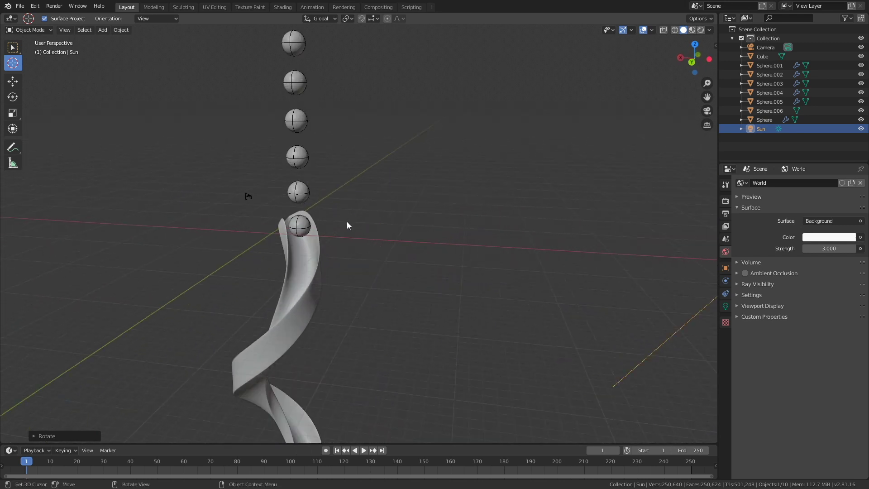
pyautogui.click(701, 31)
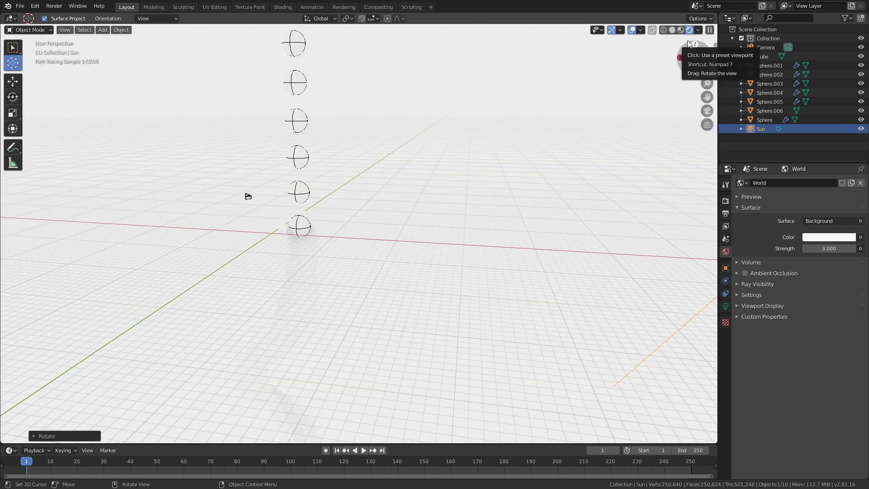
pyautogui.click(672, 30)
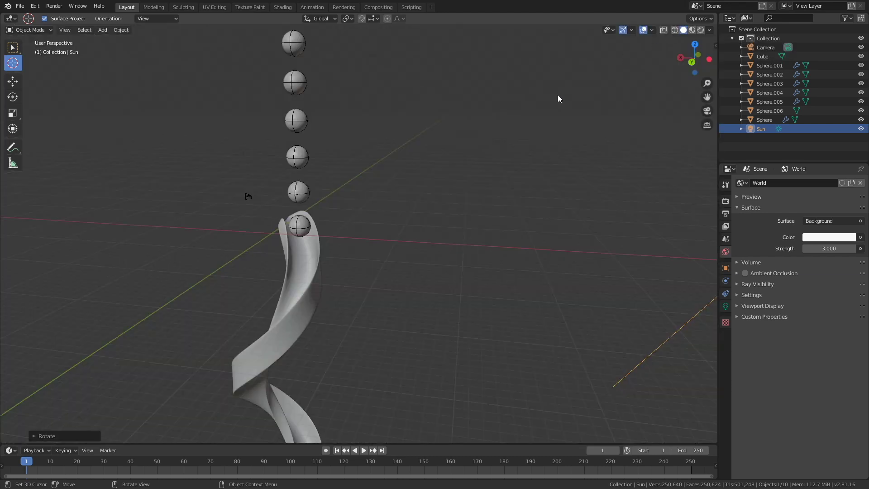
# Step: Give the lowest marble, at the mouth of the slide, a new material with a Glossy BSDF surface
pyautogui.click(297, 218)
pyautogui.click(13, 45)
pyautogui.moveTo(315, 239); pyautogui.dragTo(308, 222)
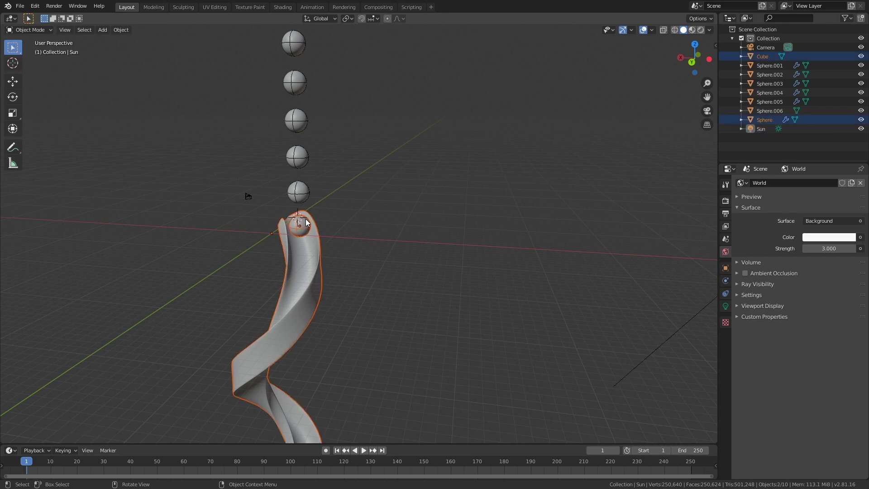
pyautogui.click(306, 230)
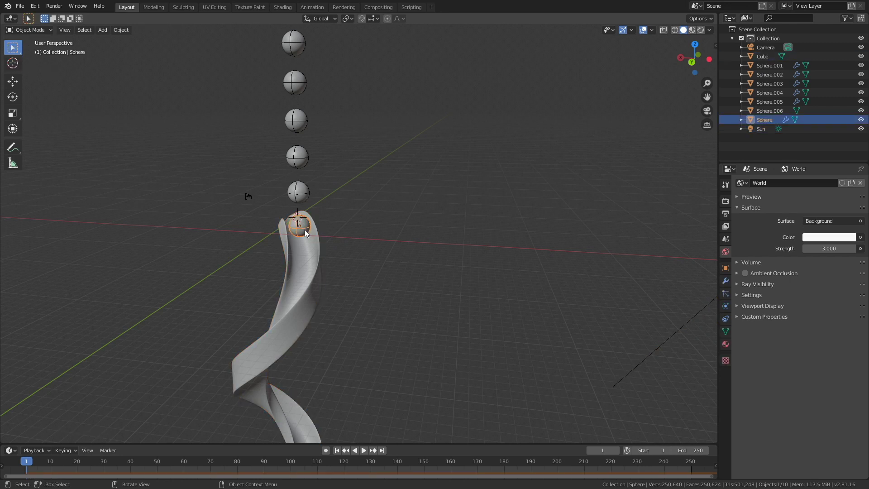
pyautogui.click(726, 344)
pyautogui.click(767, 212)
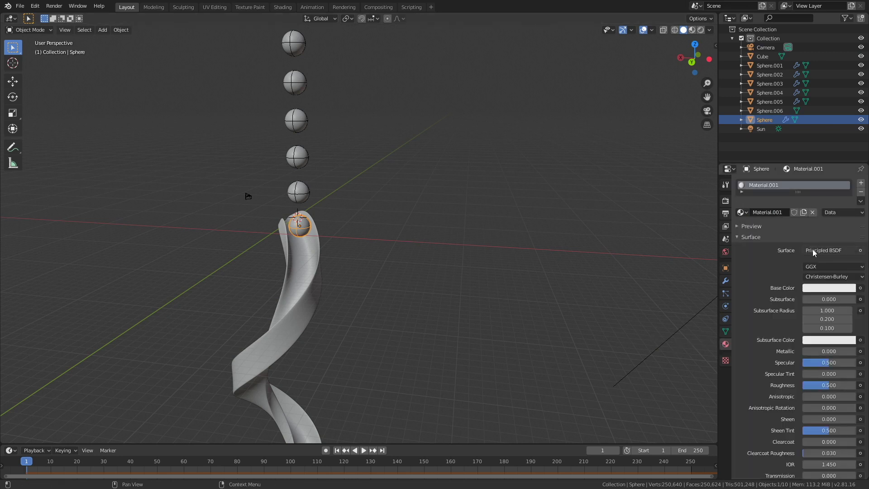
pyautogui.click(813, 251)
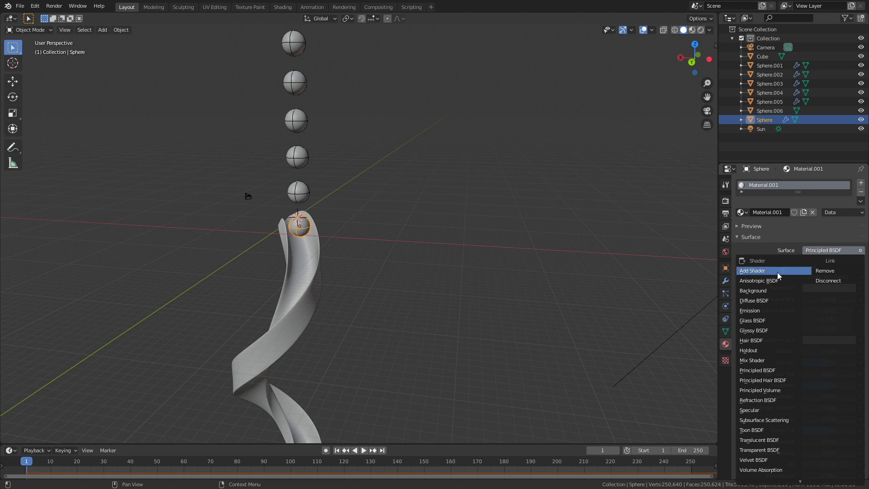
pyautogui.click(754, 331)
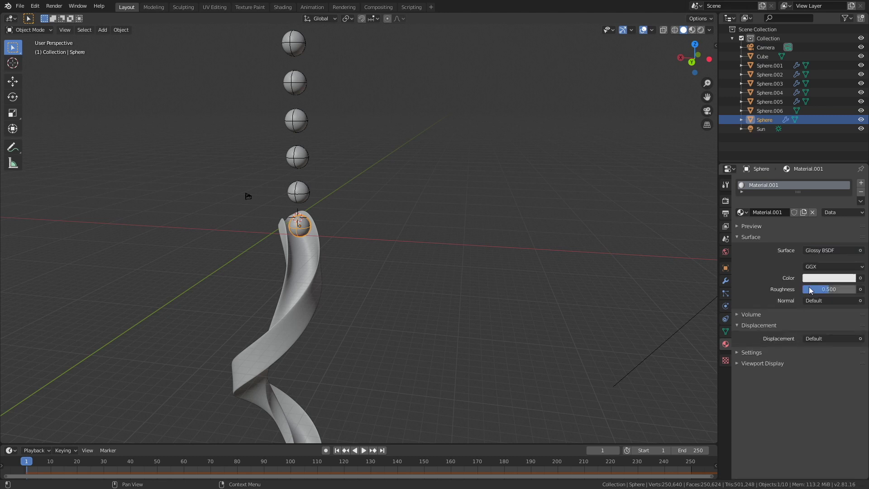
# Step: Set the marble material's roughness to 0.367 and color to light red, and check it in rendered shading without overlays
pyautogui.moveTo(828, 290); pyautogui.dragTo(821, 290)
pyautogui.click(823, 277)
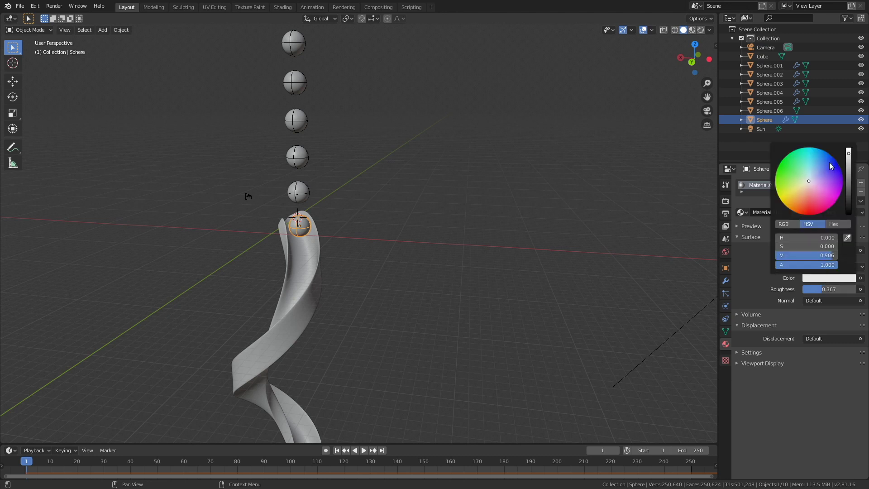
pyautogui.click(809, 199)
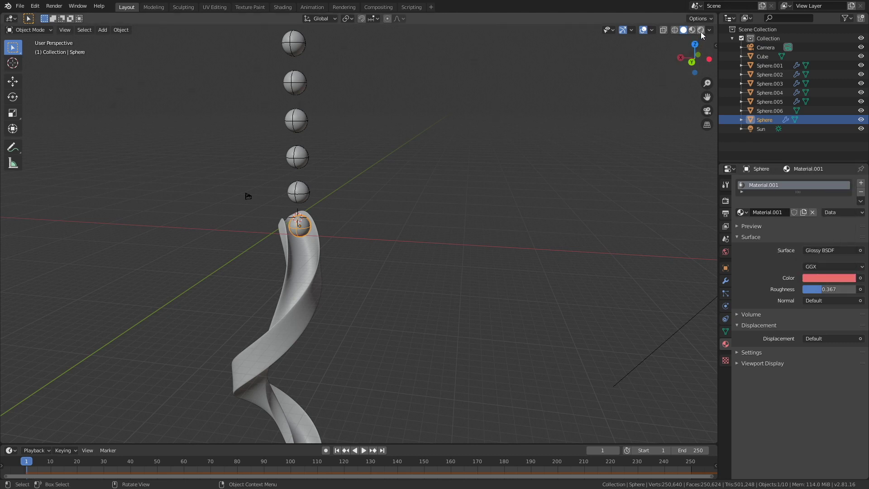
pyautogui.click(701, 30)
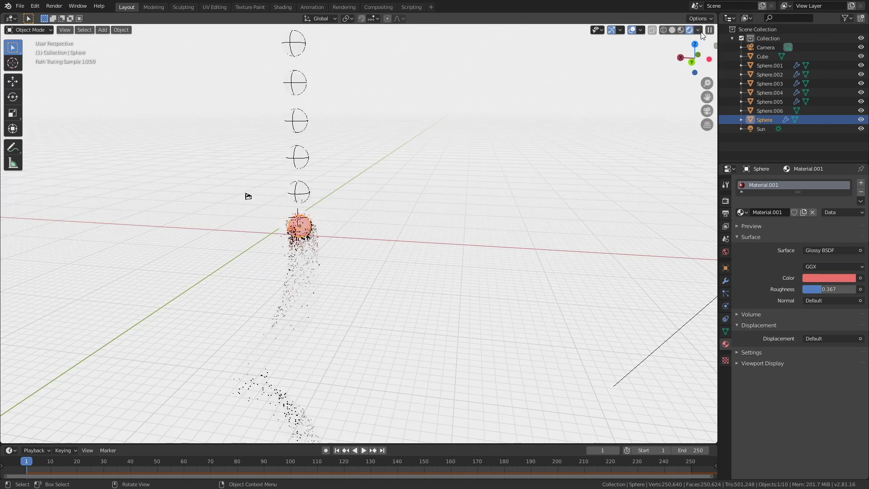
pyautogui.click(632, 30)
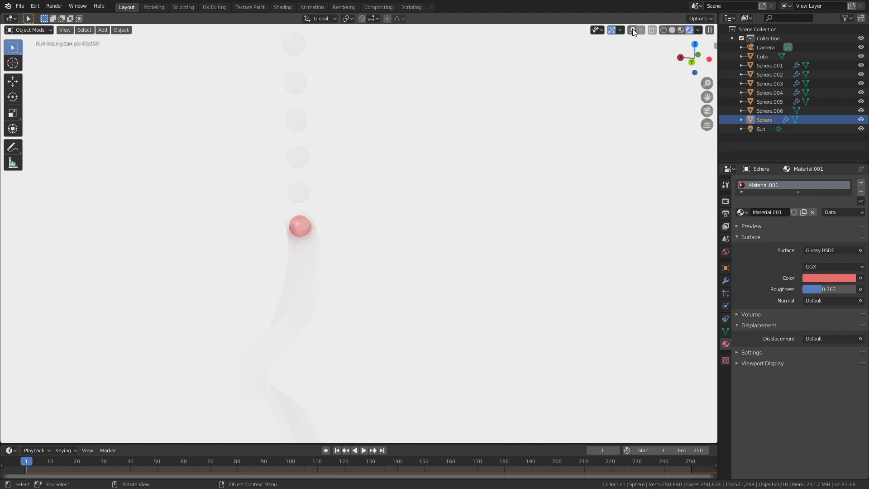
pyautogui.click(632, 29)
# Step: Assign the existing Material.001 to the second-lowest marble, Sphere.001
pyautogui.click(305, 191)
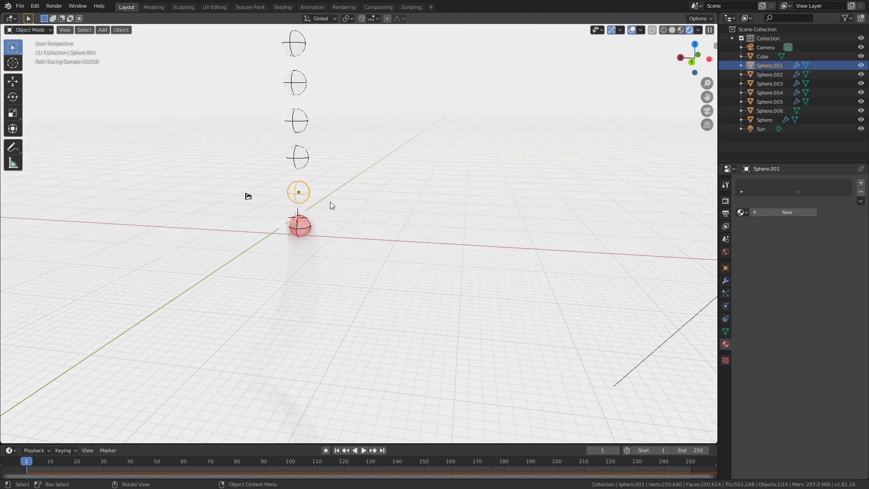
pyautogui.click(740, 213)
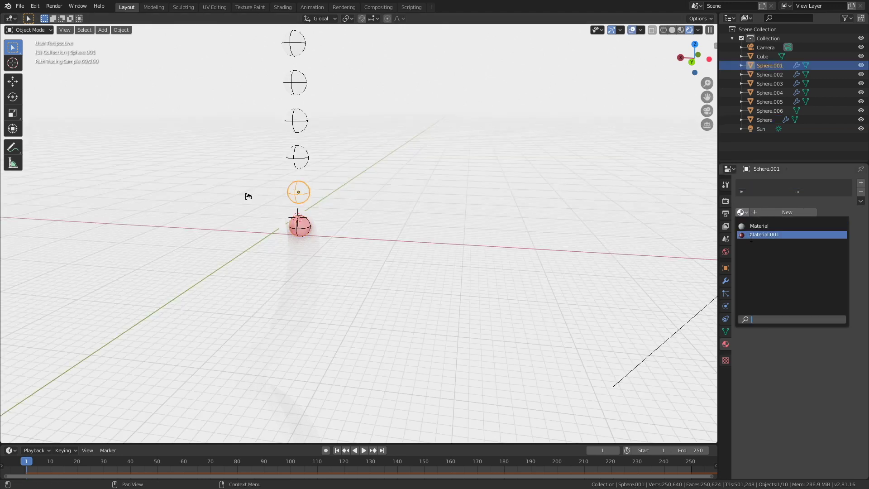
pyautogui.click(759, 226)
pyautogui.click(740, 213)
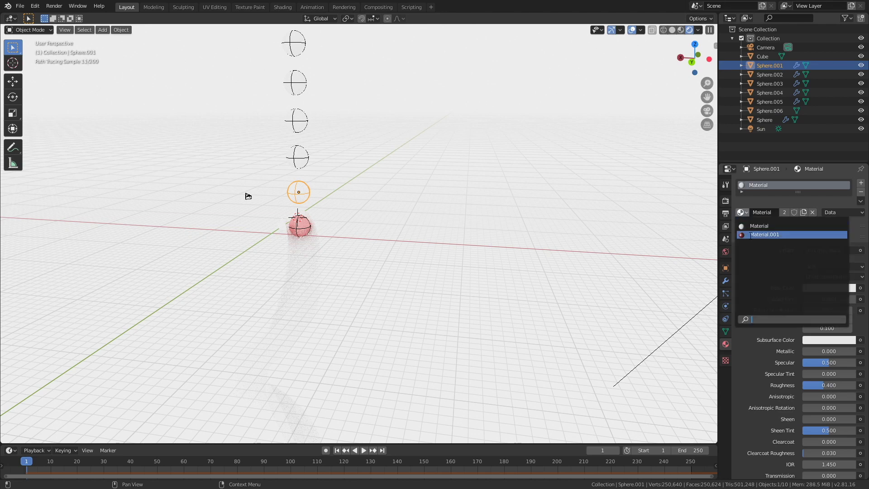
pyautogui.click(765, 235)
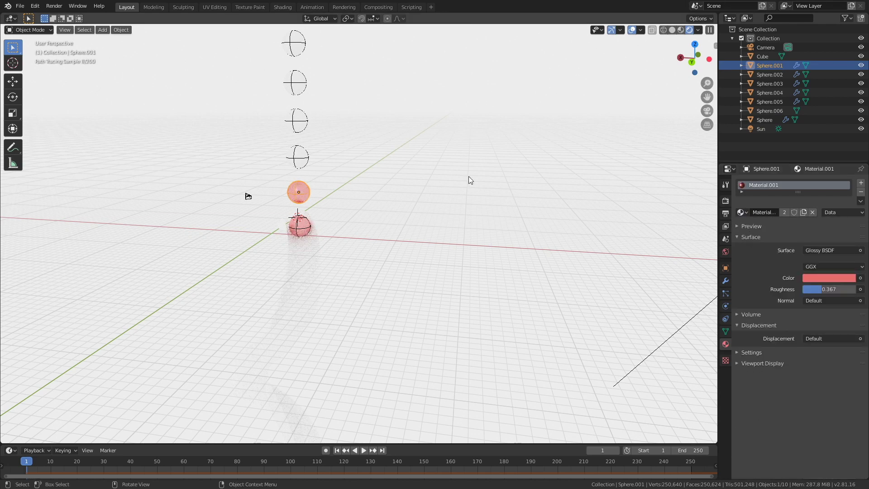
# Step: Assign Material.001 to each of the four remaining marbles, Sphere.002 through Sphere.005
pyautogui.click(298, 159)
pyautogui.click(741, 212)
pyautogui.click(764, 232)
pyautogui.click(769, 84)
pyautogui.click(740, 212)
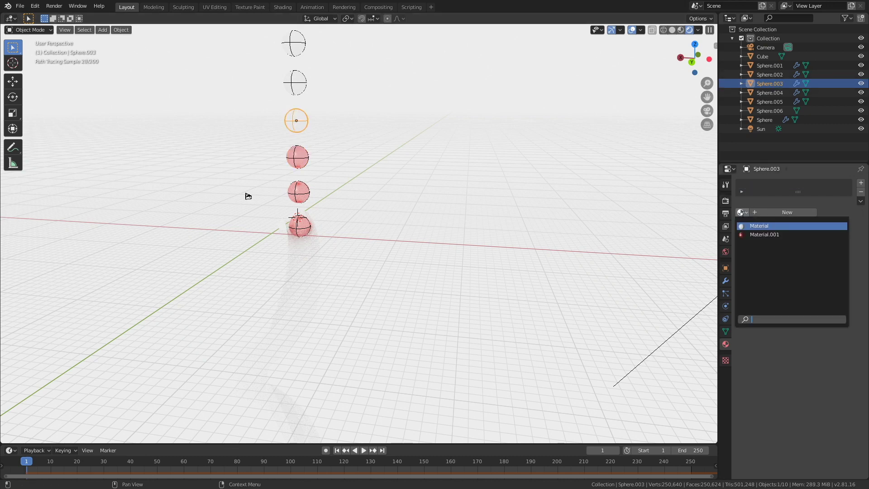
pyautogui.click(765, 233)
pyautogui.click(769, 92)
pyautogui.click(740, 213)
pyautogui.click(764, 233)
pyautogui.click(769, 102)
pyautogui.click(740, 213)
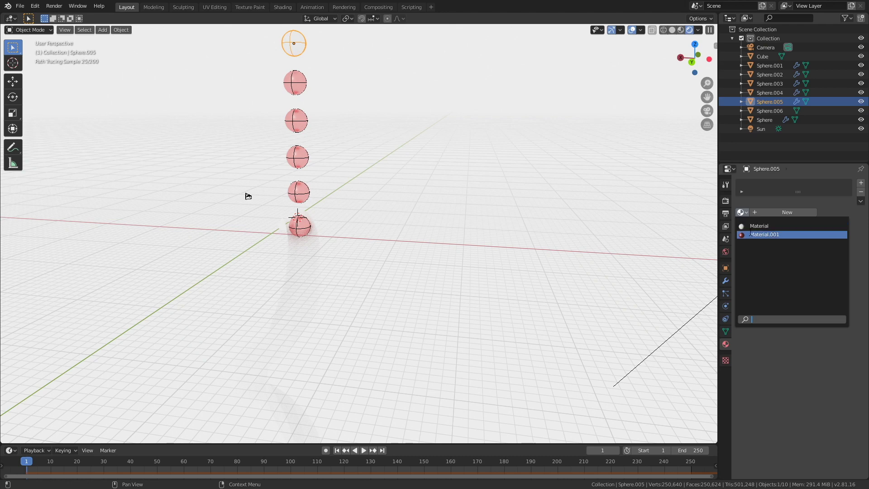
pyautogui.click(765, 233)
# Step: Set the shared marble material to roughness 0.458 and a light blue color, with the viewport overlays hidden
pyautogui.moveTo(828, 290); pyautogui.dragTo(829, 291)
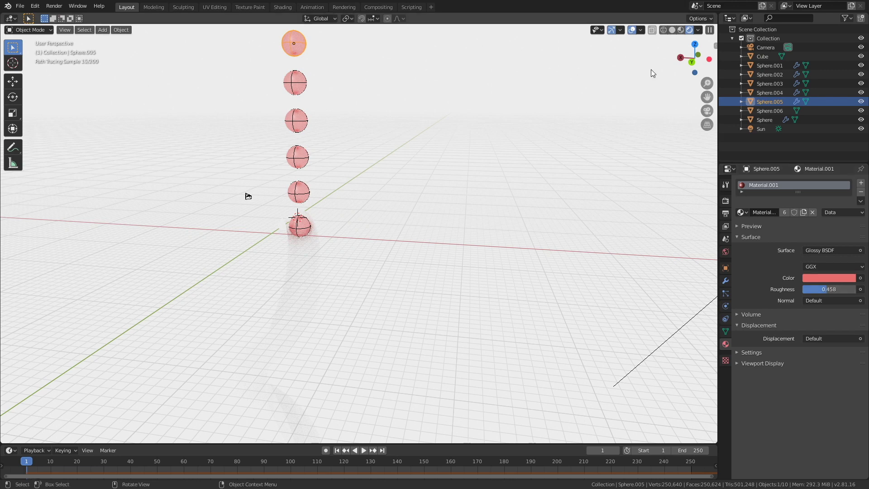
pyautogui.click(631, 30)
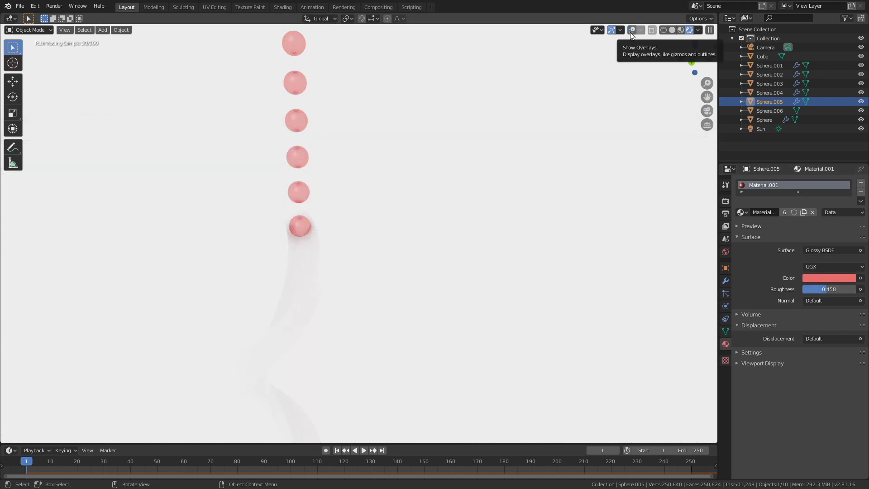
pyautogui.click(844, 277)
pyautogui.click(819, 165)
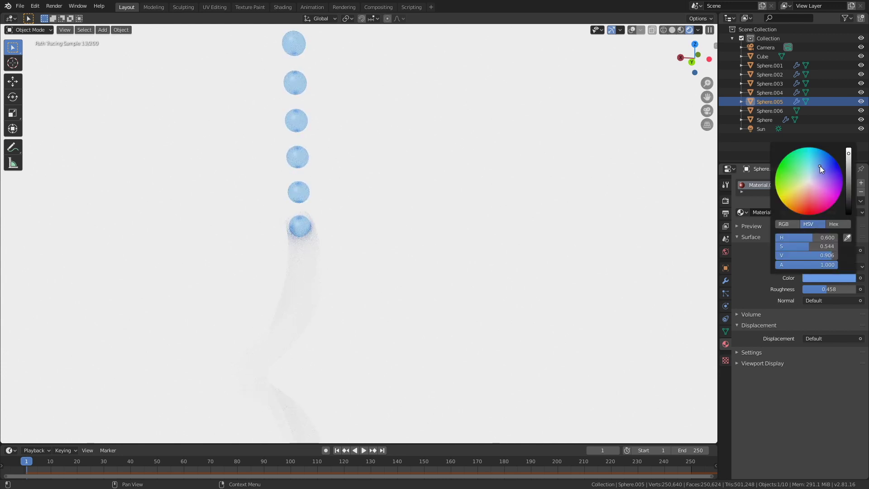
# Step: Change the spiral slide's material to Glossy BSDF and darken its color to a gray with value 0.367
pyautogui.click(313, 260)
pyautogui.click(806, 250)
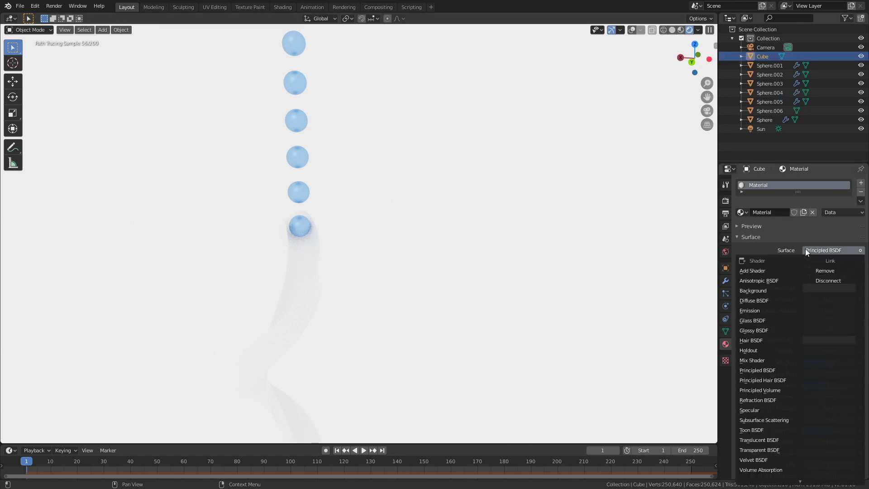
pyautogui.click(770, 327)
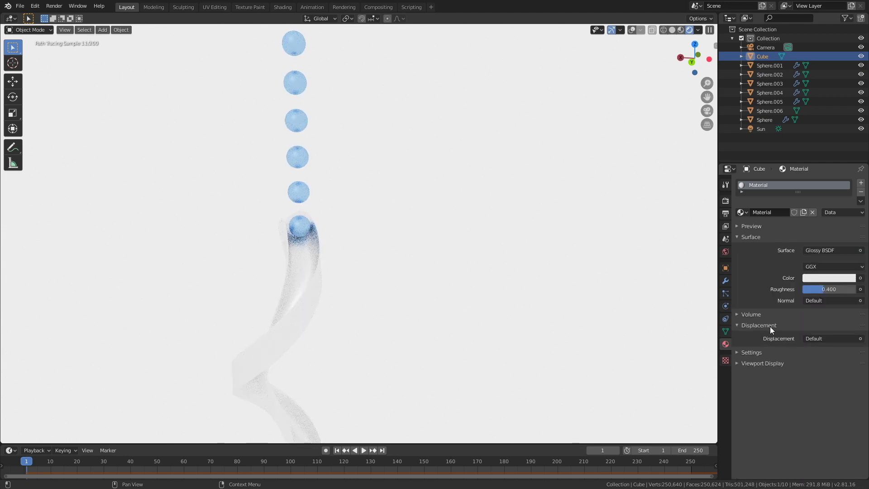
pyautogui.click(834, 278)
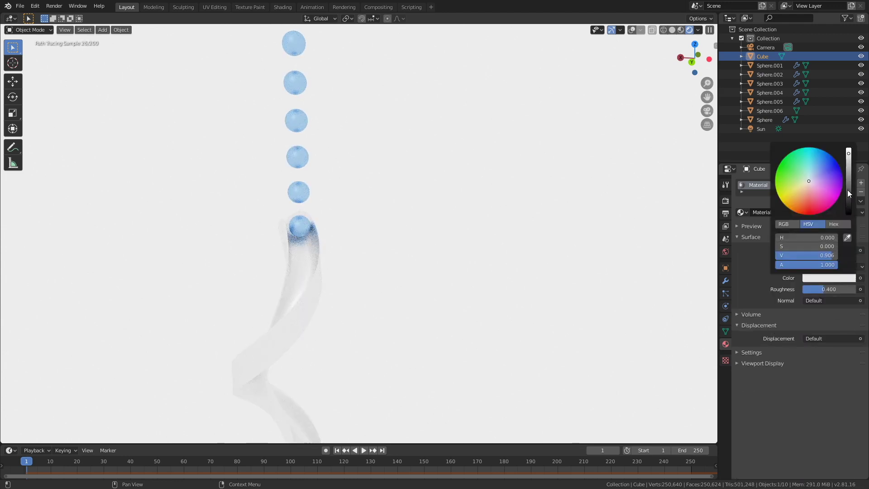
pyautogui.click(848, 193)
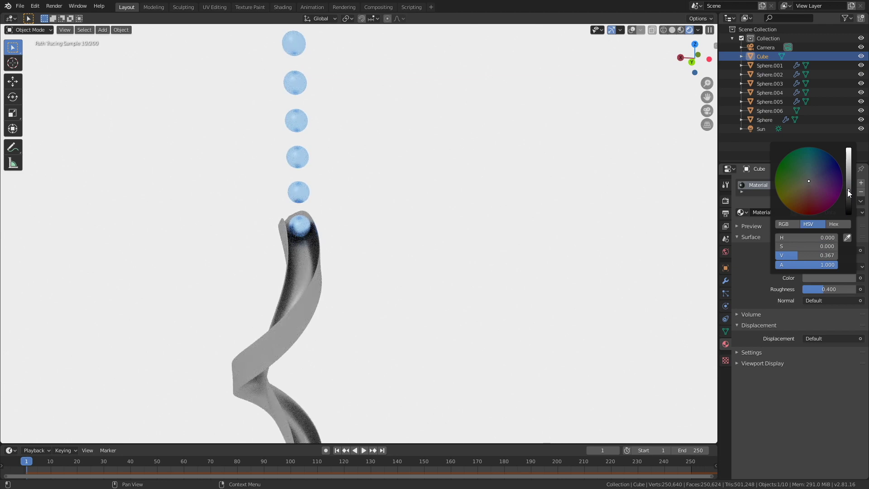
# Step: Darken the slide's color to value 0.120 and set its roughness to 0.358, judging the look at frame 177
pyautogui.keyDown('shift'); pyautogui.scroll(-5, 429, 208); pyautogui.keyUp('shift')
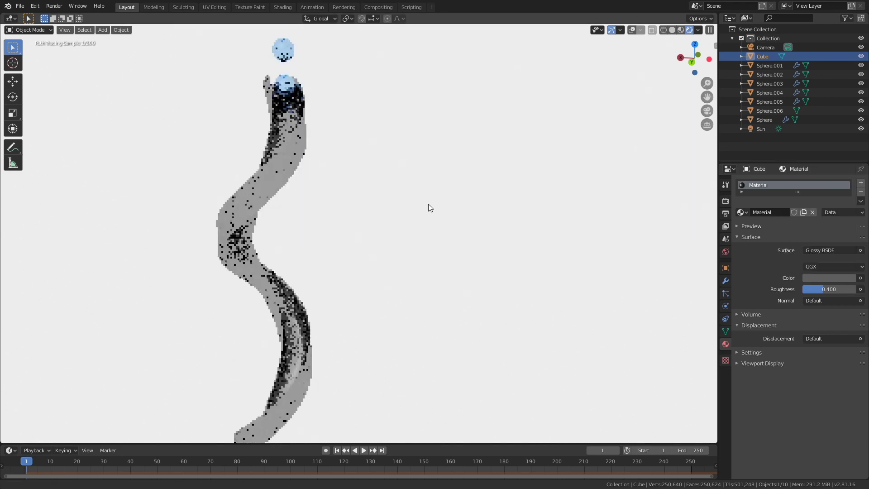
pyautogui.click(828, 277)
pyautogui.click(851, 196)
pyautogui.keyDown('shift'); pyautogui.scroll(-3, 481, 204); pyautogui.keyUp('shift')
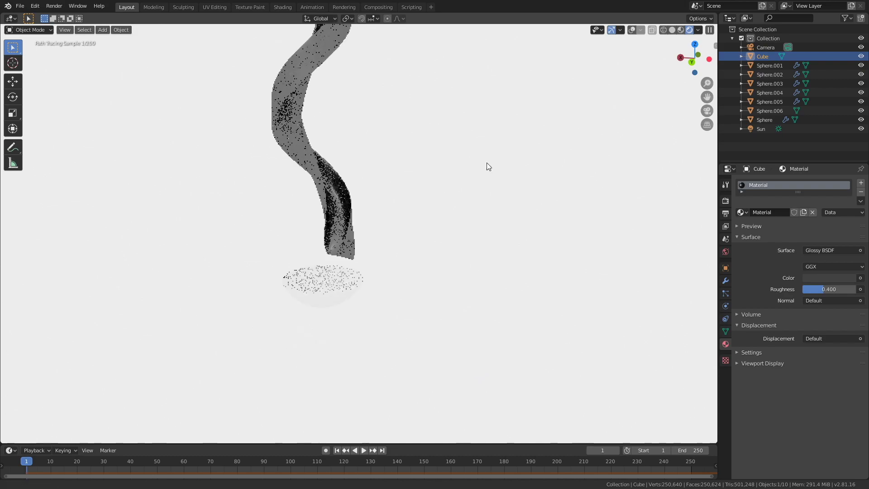
pyautogui.moveTo(465, 461); pyautogui.dragTo(496, 461)
pyautogui.moveTo(828, 289); pyautogui.dragTo(821, 289)
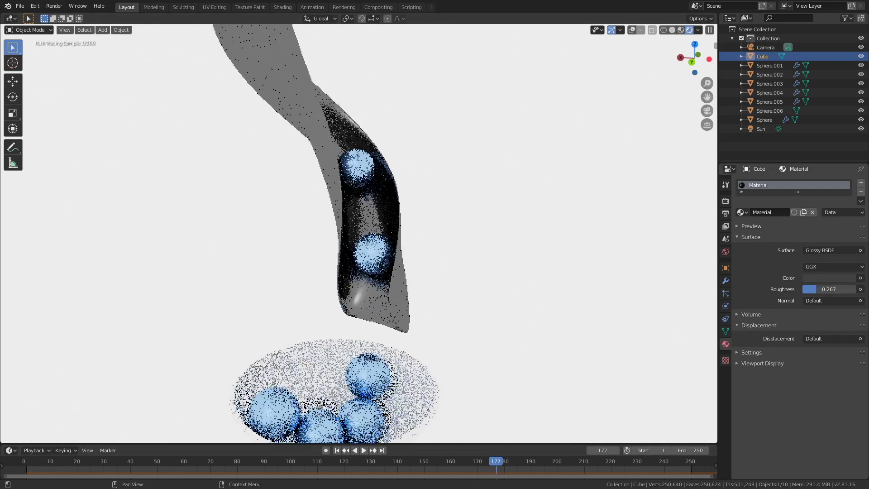
pyautogui.click(828, 277)
pyautogui.click(849, 205)
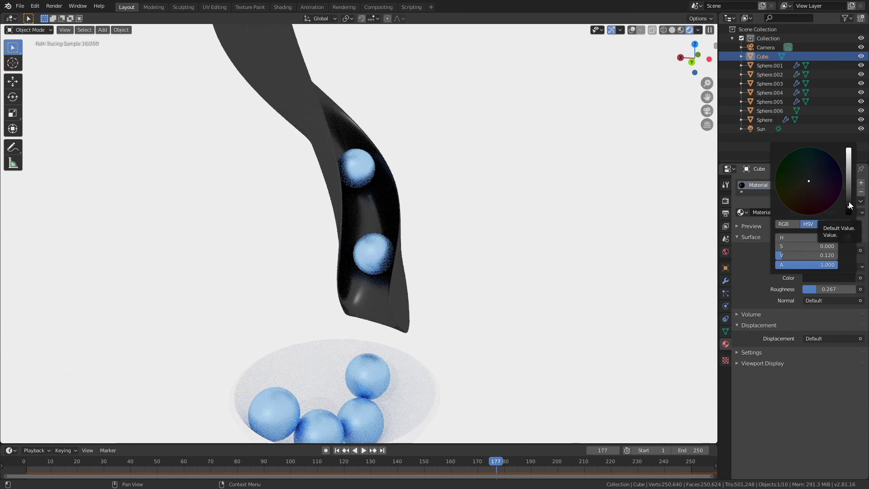
pyautogui.scroll(-5, 525, 245)
pyautogui.moveTo(814, 289); pyautogui.dragTo(821, 289)
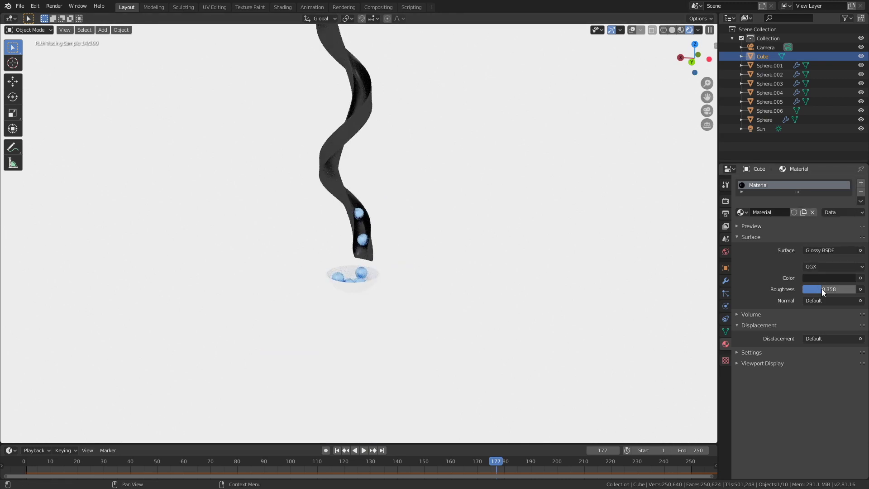
# Step: Give the bowl a new material with a light red base color
pyautogui.scroll(8, 337, 253)
pyautogui.keyDown('shift'); pyautogui.moveTo(341, 313); pyautogui.dragTo(360, 199, button='middle'); pyautogui.keyUp('shift')
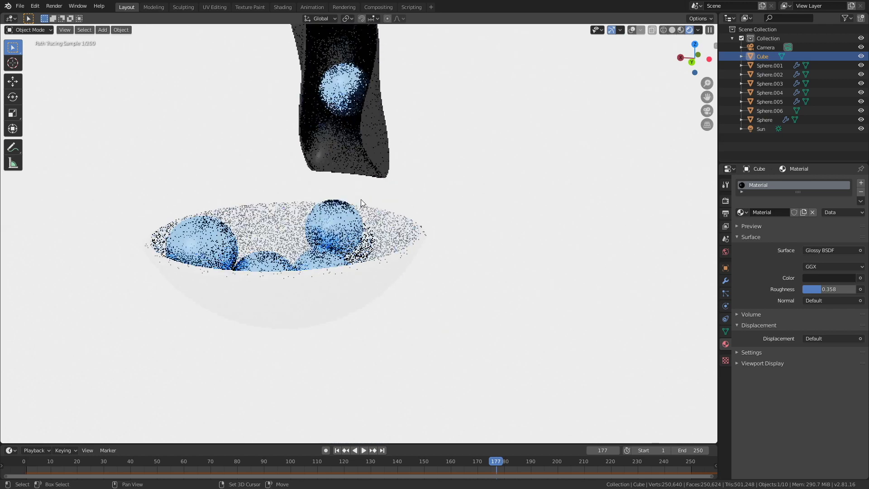
pyautogui.click(402, 225)
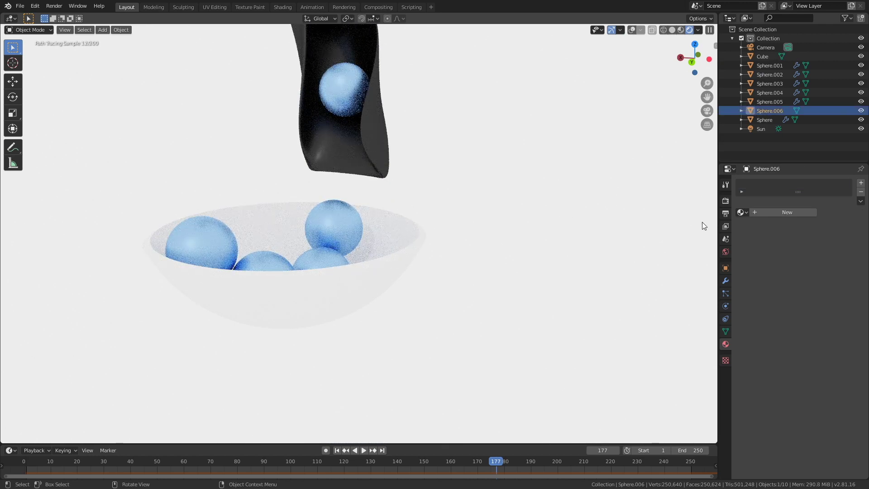
pyautogui.click(767, 212)
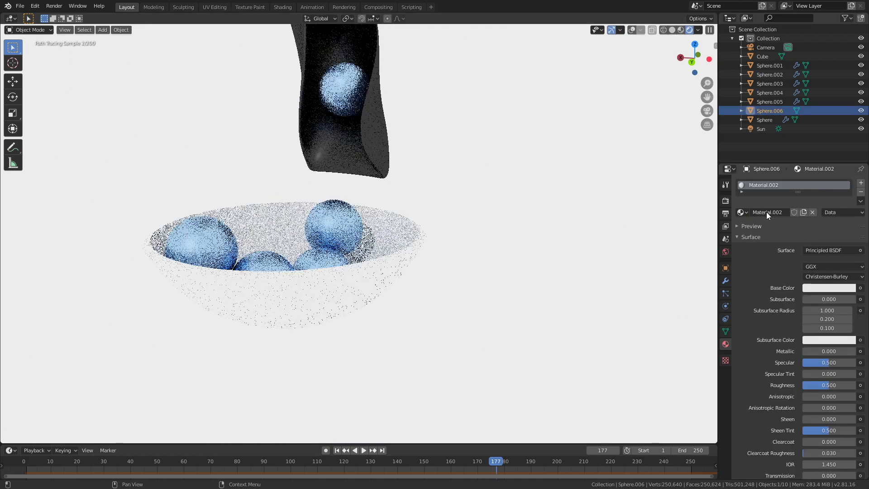
pyautogui.click(813, 287)
pyautogui.click(808, 202)
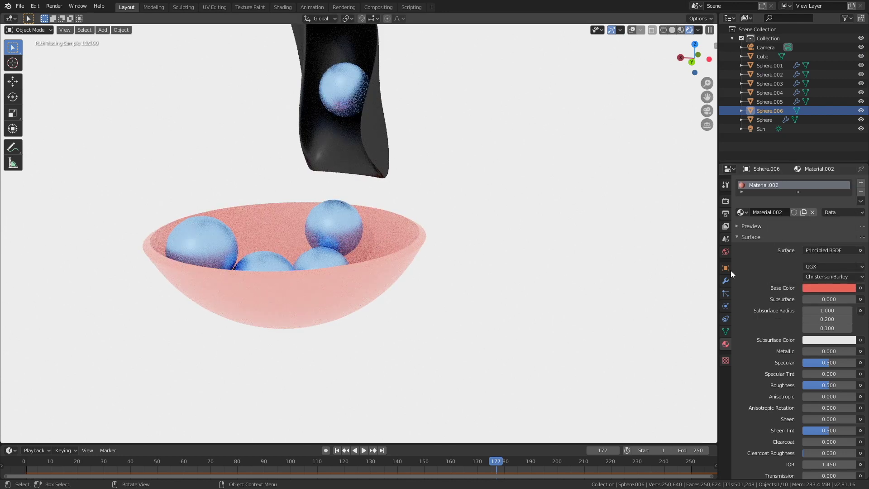
# Step: Change the bowl material's surface to Diffuse BSDF and give it a salmon red color
pyautogui.click(832, 251)
pyautogui.click(773, 291)
pyautogui.click(821, 267)
pyautogui.click(811, 159)
pyautogui.click(805, 186)
pyautogui.scroll(-8, 458, 256)
pyautogui.moveTo(466, 234); pyautogui.dragTo(470, 284, button='middle')
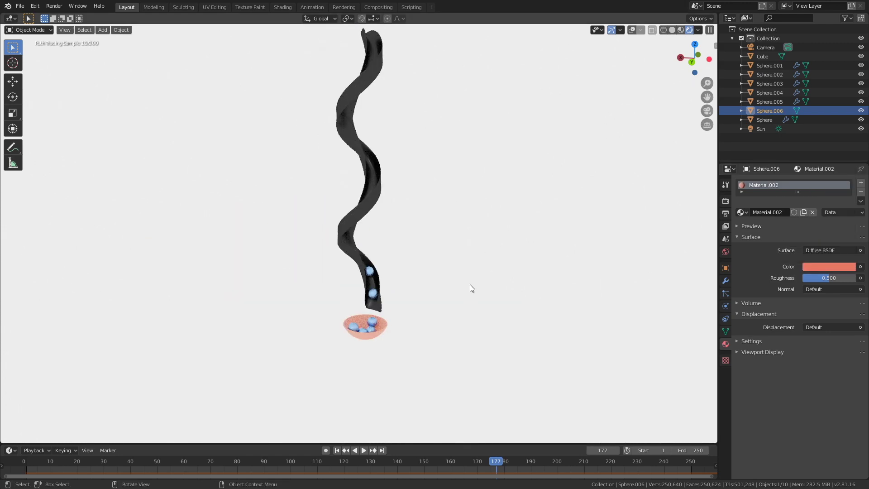
# Step: Change the bowl's diffuse color from red to a neutral mid gray
pyautogui.click(825, 267)
pyautogui.click(817, 151)
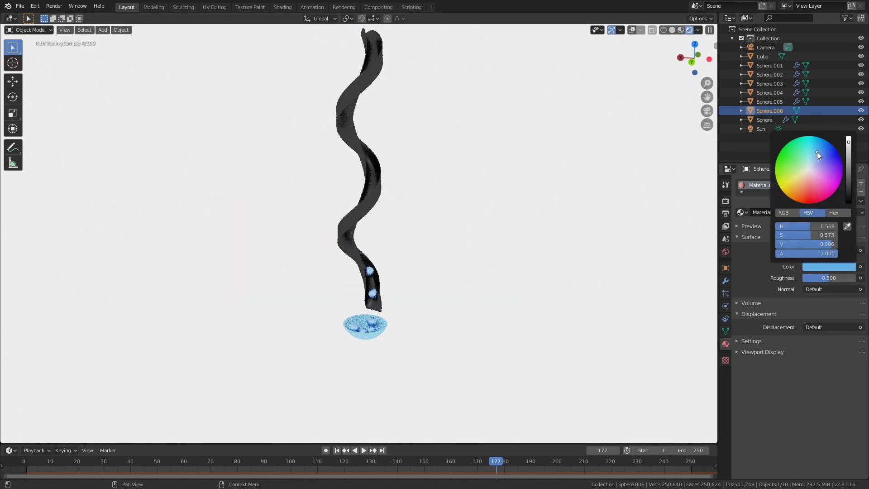
pyautogui.click(848, 177)
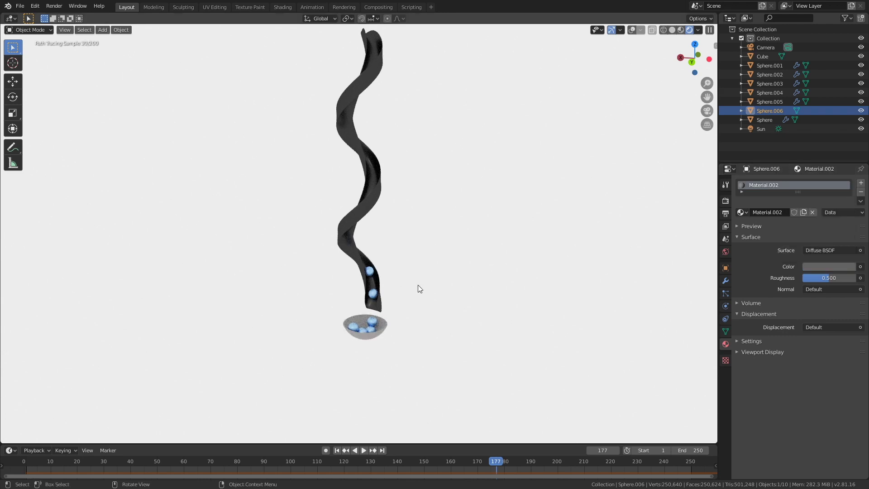
pyautogui.moveTo(462, 204); pyautogui.dragTo(463, 250, button='middle')
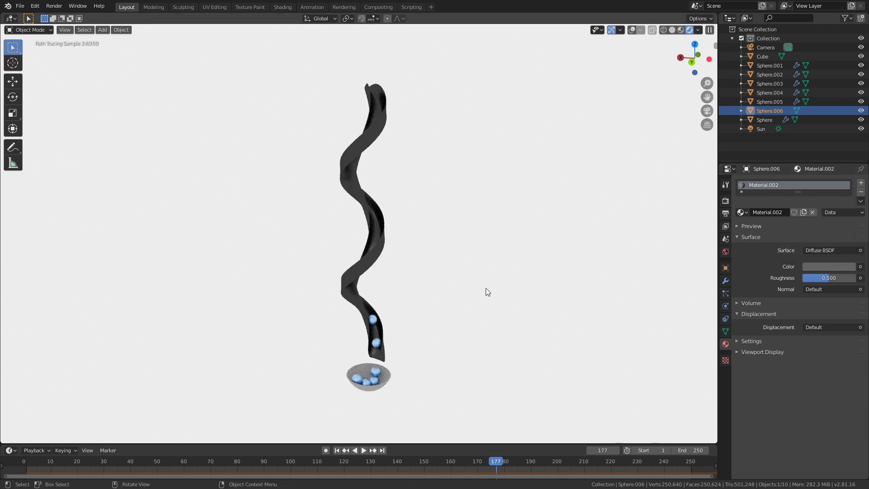
# Step: Darken the shared marble material's blue color to value 0.667, using the lower marble on the slide
pyautogui.scroll(4, 471, 272)
pyautogui.scroll(1, 450, 220)
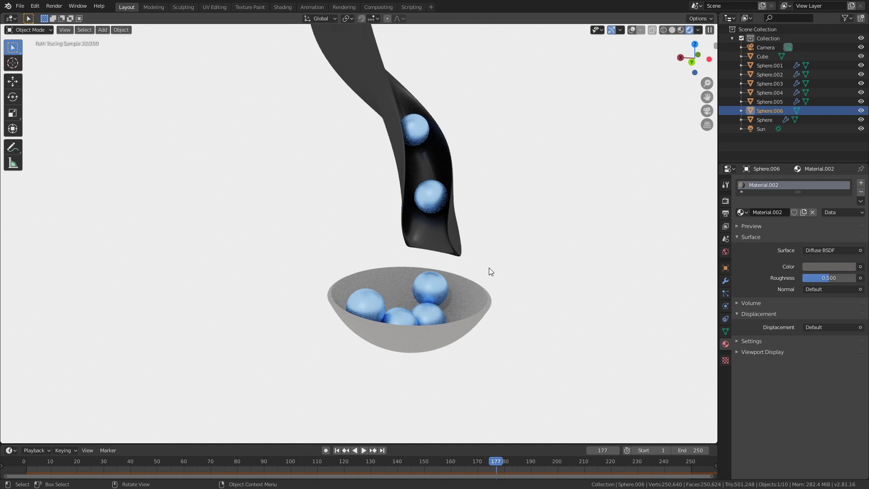
pyautogui.click(430, 195)
pyautogui.moveTo(822, 288); pyautogui.dragTo(830, 289)
pyautogui.click(829, 278)
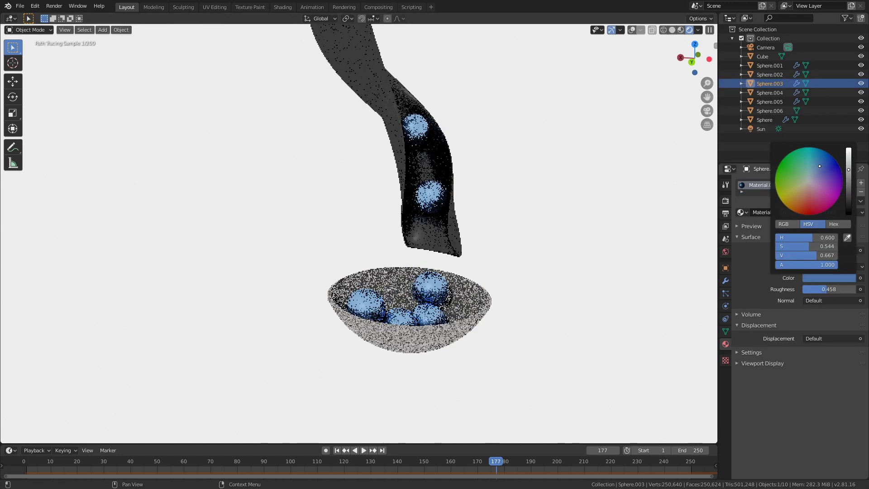
# Step: Darken the bowl's diffuse color to a dark gray and judge it against the whole slide
pyautogui.click(472, 328)
pyautogui.click(825, 268)
pyautogui.moveTo(805, 167); pyautogui.dragTo(849, 193)
pyautogui.scroll(-7, 507, 226)
pyautogui.keyDown('shift'); pyautogui.moveTo(503, 207); pyautogui.dragTo(466, 303, button='middle'); pyautogui.keyUp('shift')
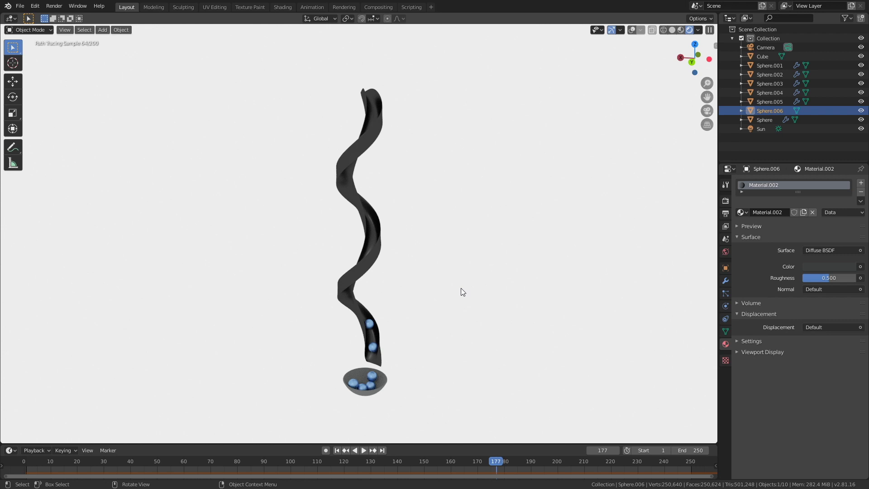
# Step: Look through the camera with overlays shown and set the camera's clip end to 10000 m
pyautogui.press('KP_0')
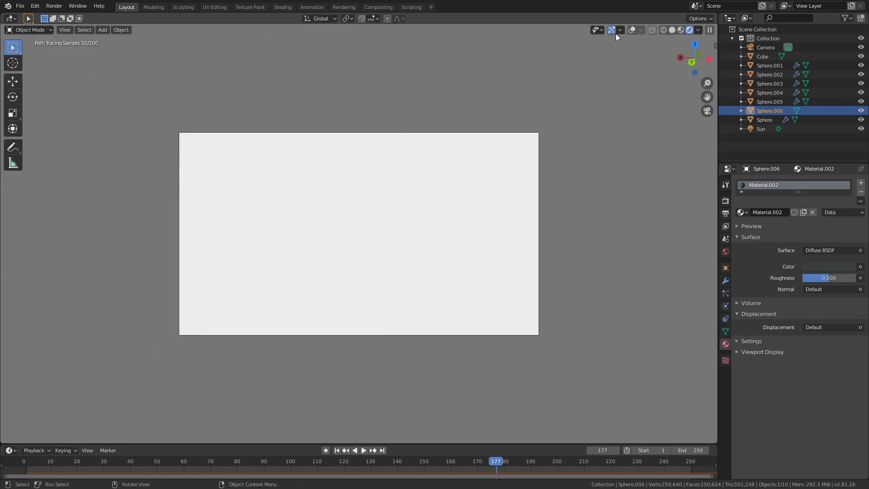
pyautogui.click(631, 30)
pyautogui.click(538, 131)
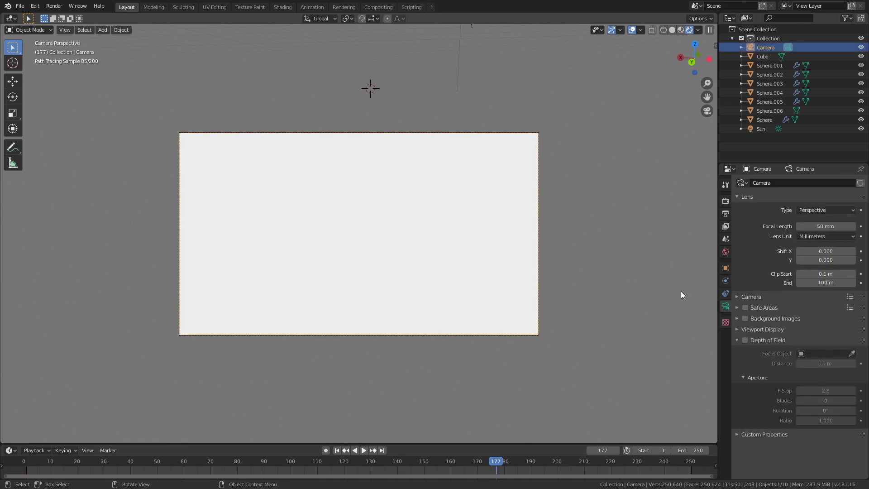
pyautogui.click(827, 281)
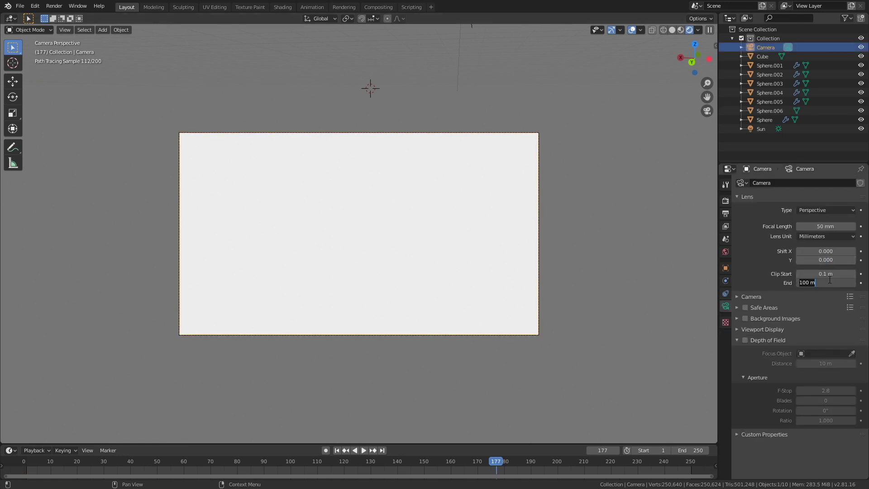
pyautogui.write('10000')
pyautogui.press('Return')
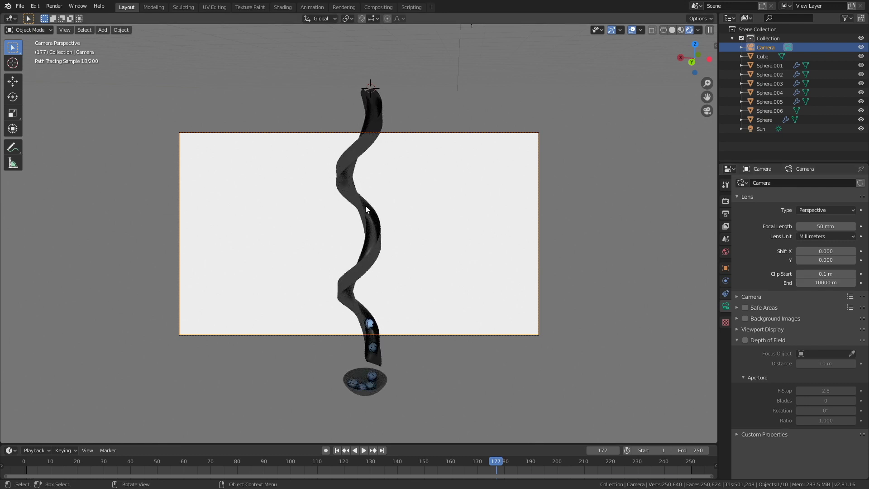
# Step: Lock the camera to the view and reframe the shot so the bowl and most of the spiral slide fit inside
pyautogui.press('n')
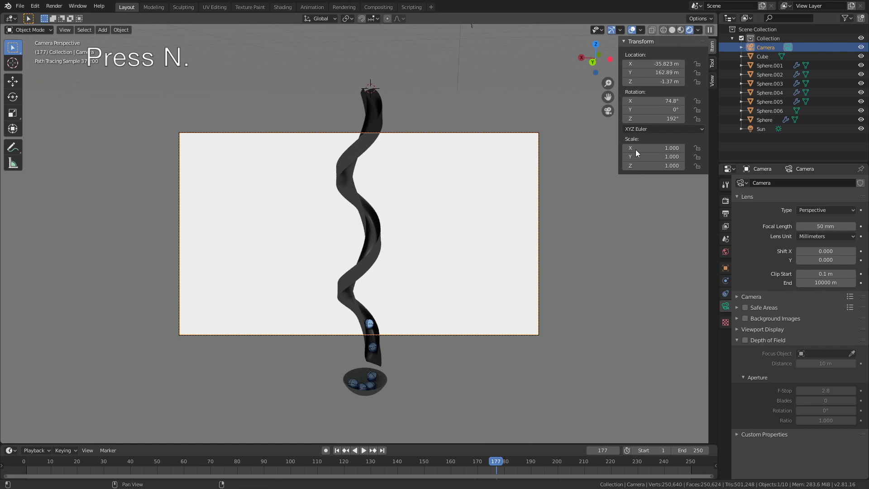
pyautogui.click(711, 84)
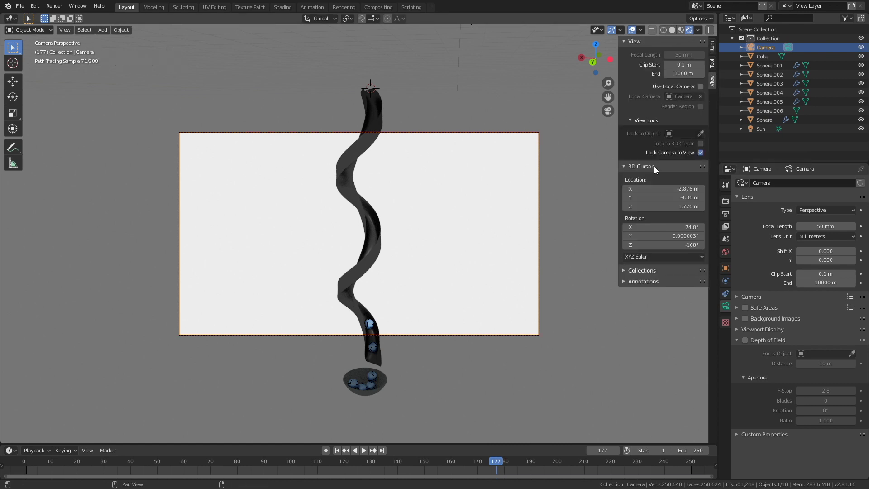
pyautogui.scroll(-3, 436, 249)
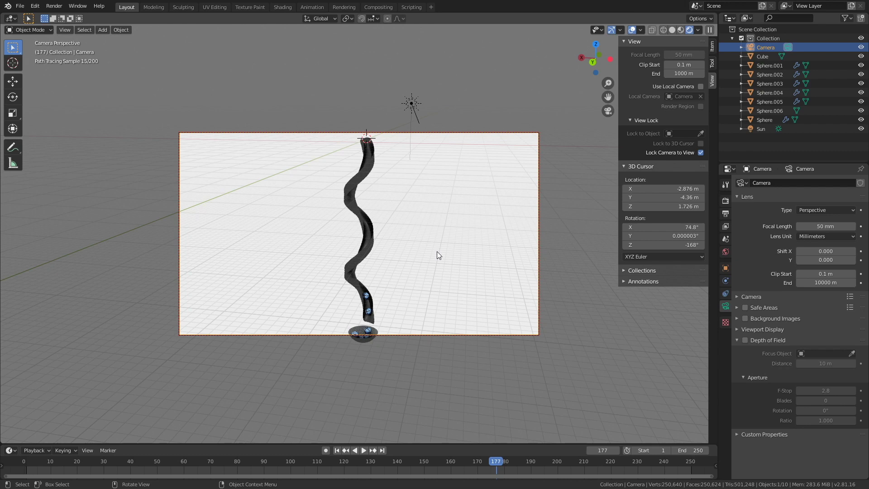
pyautogui.scroll(-2, 436, 251)
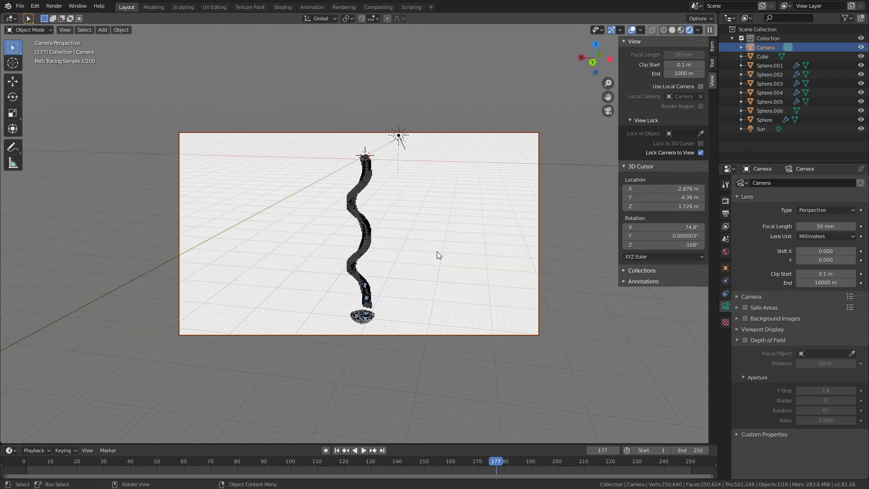
pyautogui.scroll(-1, 438, 251)
pyautogui.moveTo(438, 251)
pyautogui.mouseDown(button='middle')
pyautogui.moveTo(446, 253)
pyautogui.moveTo(428, 251)
pyautogui.mouseUp(button='middle')
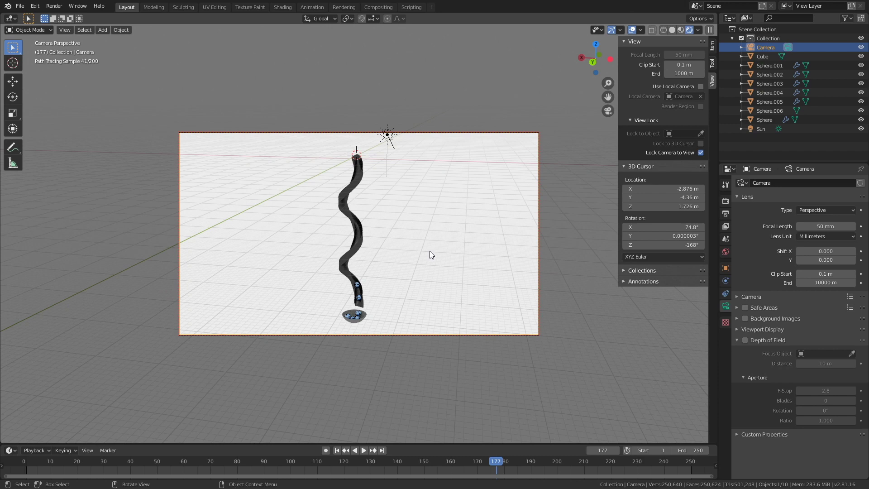
pyautogui.scroll(1, 430, 251)
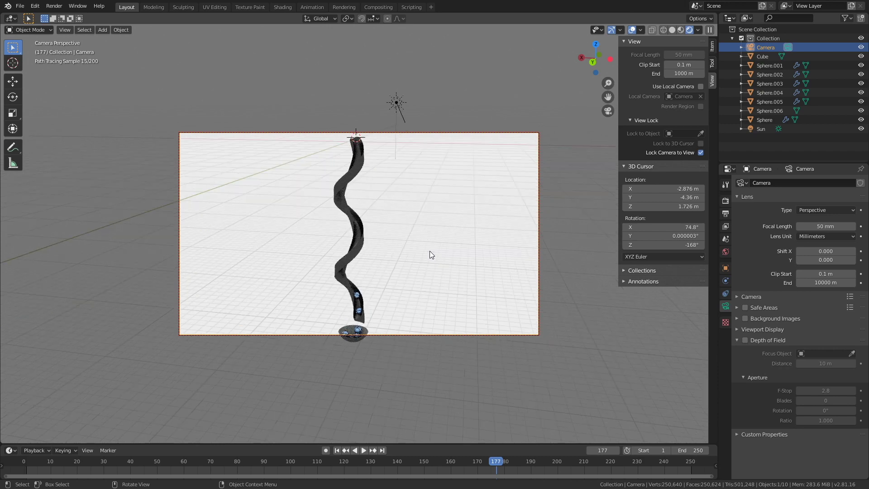
pyautogui.moveTo(430, 251)
pyautogui.mouseDown(button='middle')
pyautogui.moveTo(428, 234)
pyautogui.moveTo(449, 237)
pyautogui.mouseUp(button='middle')
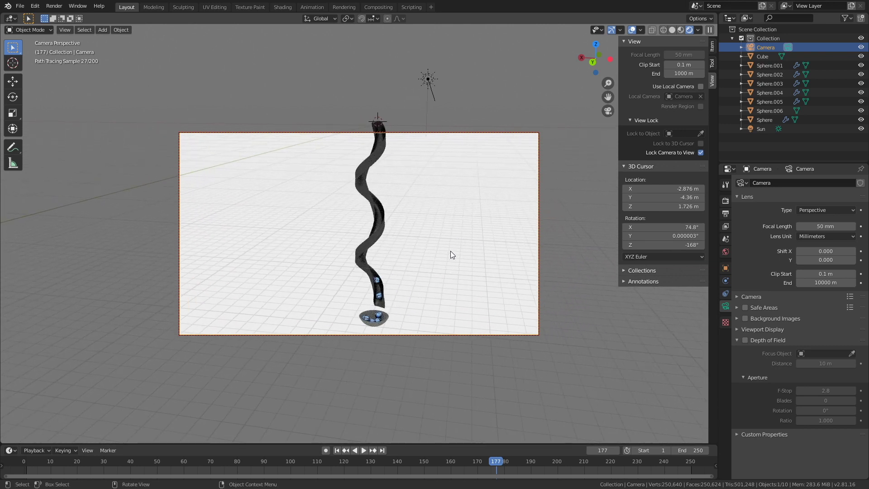
# Step: Hide the viewport overlays and unlock the camera from the view
pyautogui.click(632, 29)
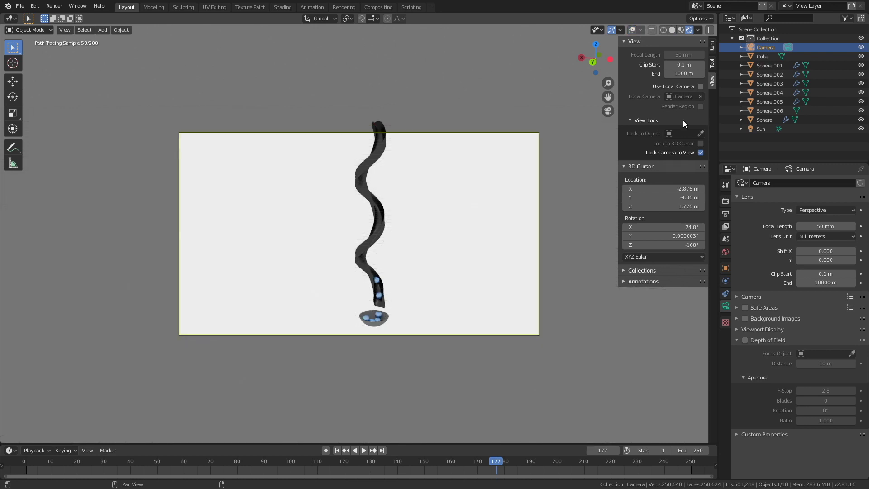
pyautogui.click(700, 152)
pyautogui.scroll(4, 361, 227)
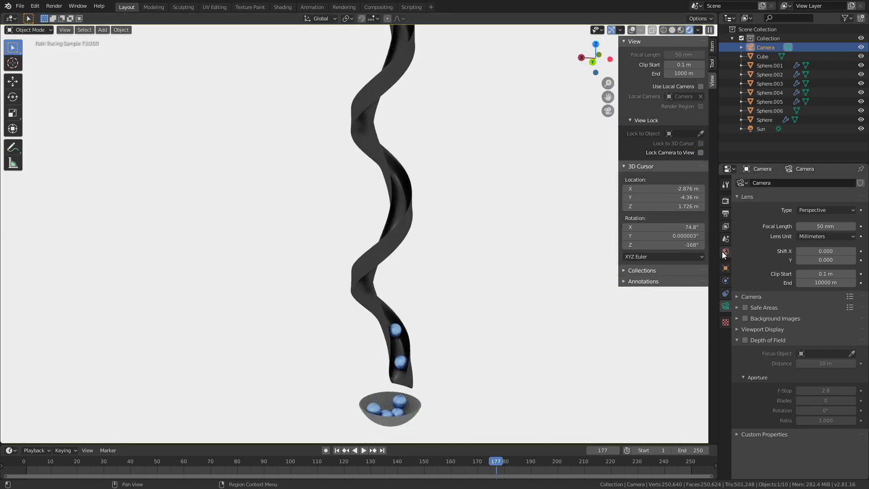
# Step: Set the Cycles render device to GPU Compute, with the viewport in solid shading and overlays shown
pyautogui.click(725, 202)
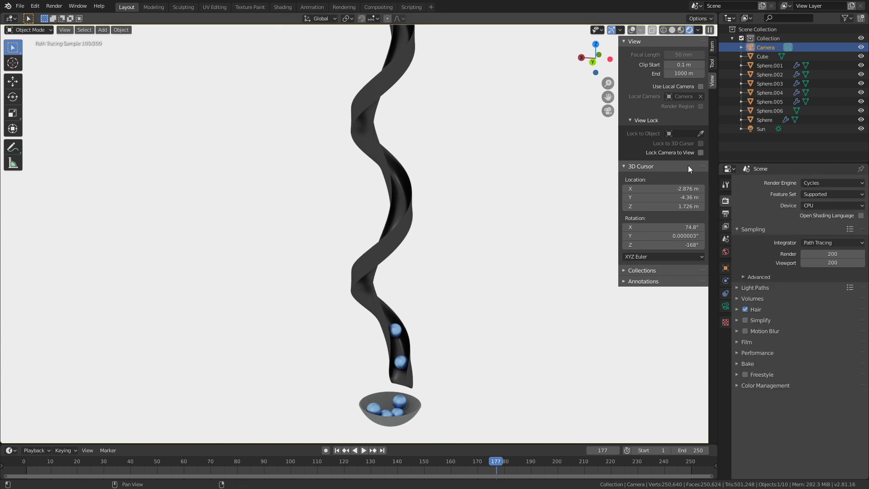
pyautogui.click(631, 30)
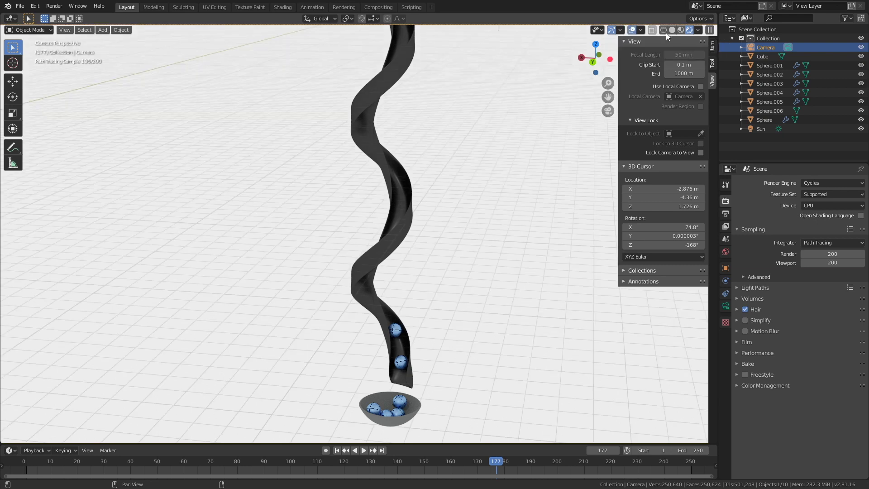
pyautogui.click(672, 30)
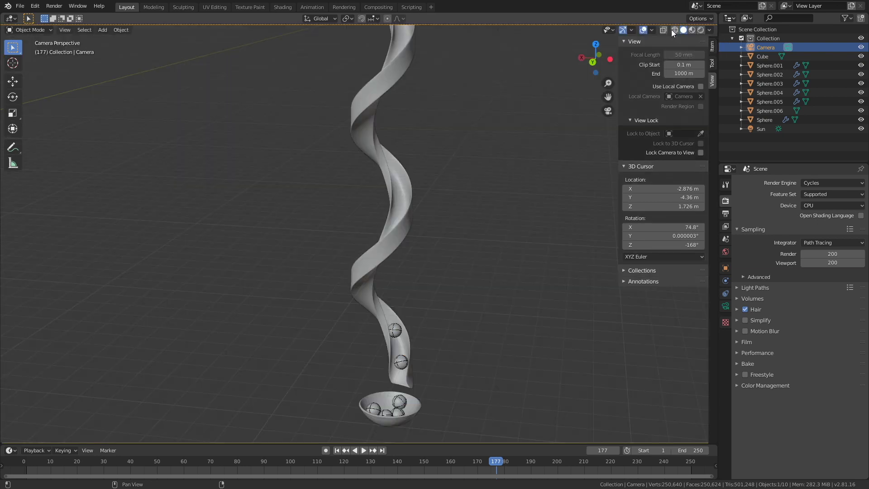
pyautogui.click(809, 205)
pyautogui.click(817, 226)
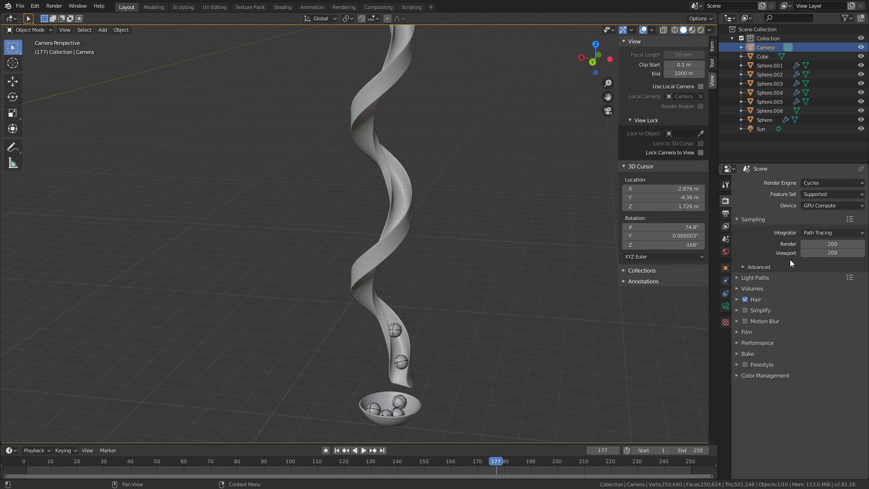
# Step: Set the render tile size to 512 by 512
pyautogui.click(758, 343)
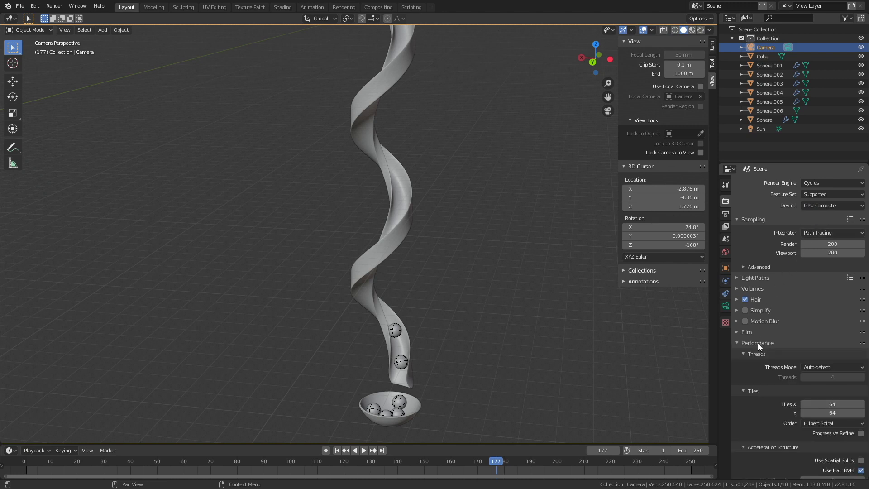
pyautogui.click(838, 403)
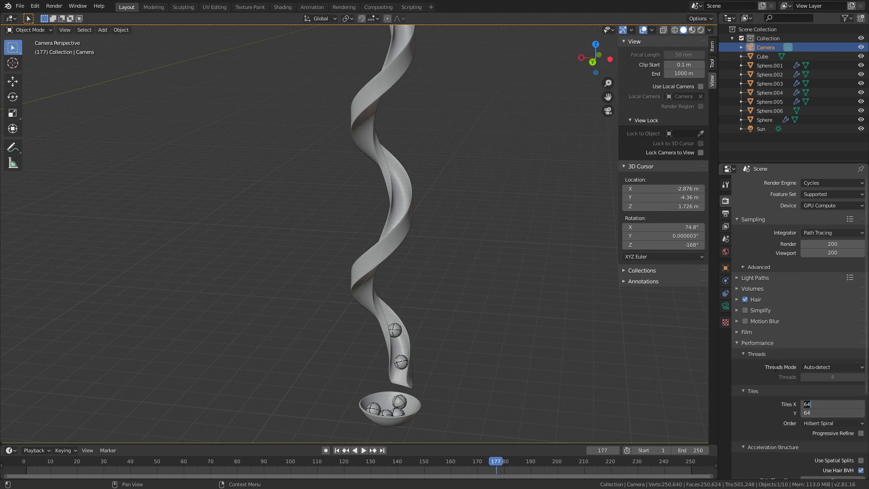
pyautogui.write('512')
pyautogui.press('Return')
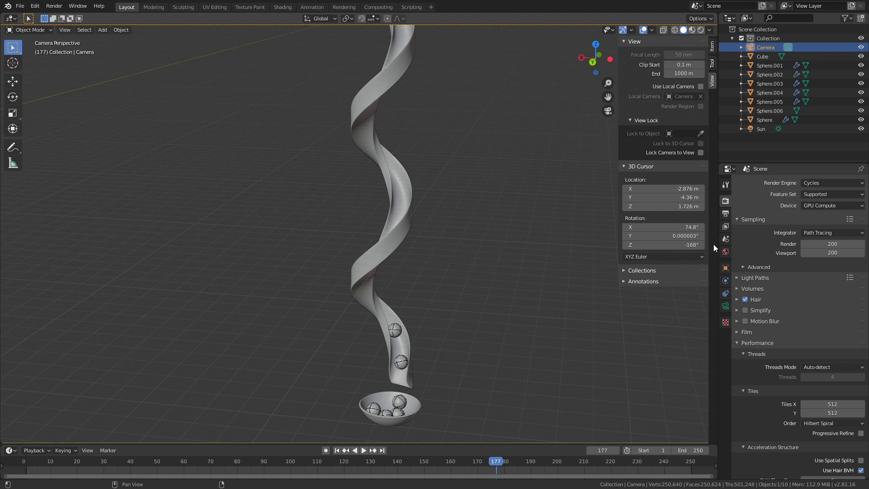
# Step: Set the output frame rate to 30 fps
pyautogui.click(726, 213)
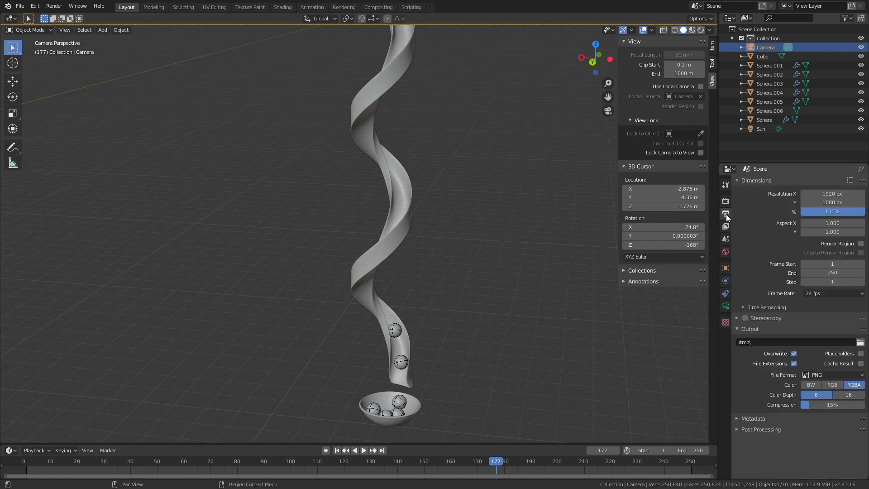
pyautogui.click(844, 293)
pyautogui.click(838, 342)
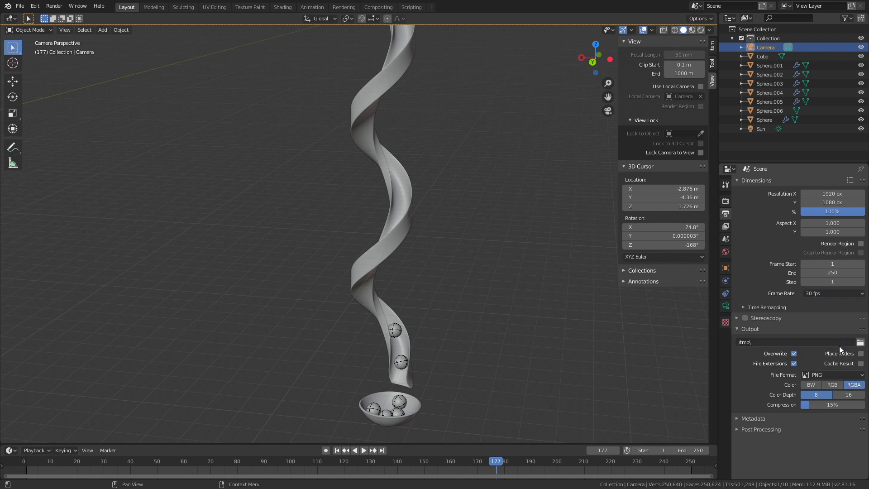
# Step: Browse to E:\tmp for the render output location and create a new folder named Run there
pyautogui.click(859, 344)
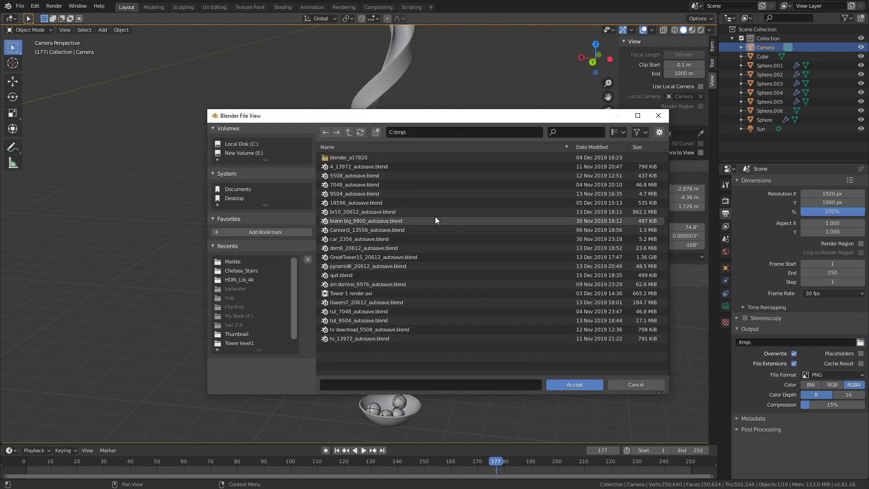
pyautogui.click(237, 154)
pyautogui.click(349, 312)
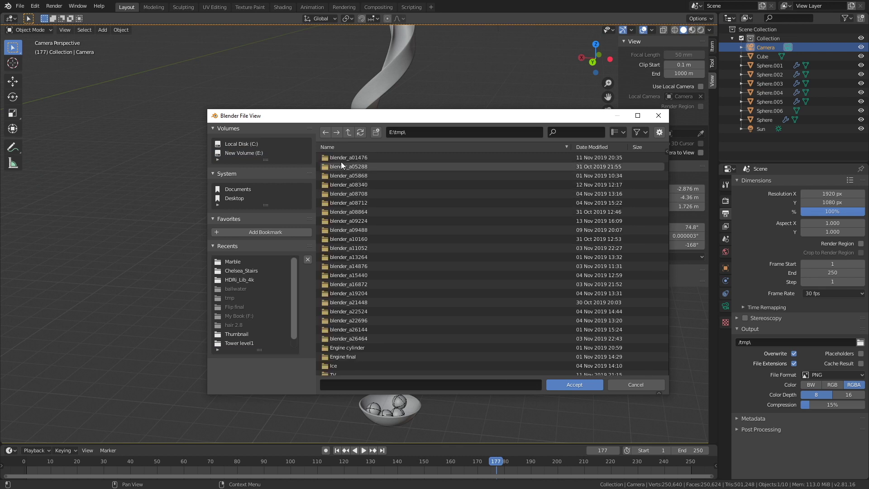
pyautogui.click(376, 132)
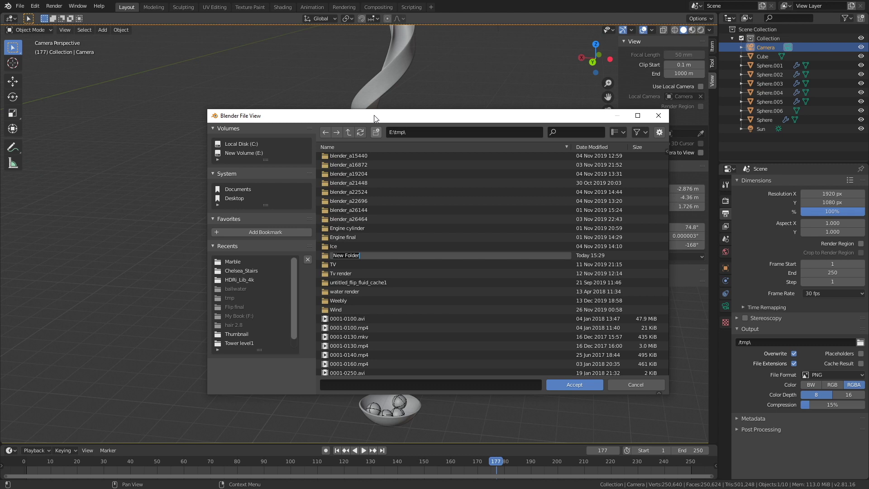
pyautogui.write('Run')
pyautogui.press('Return')
# Step: Set the output path to the Run folder with the file name tut
pyautogui.click(364, 340)
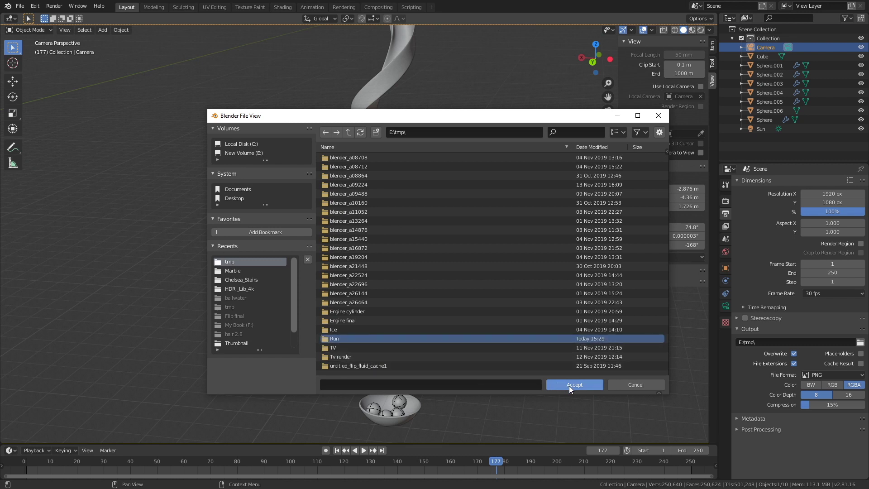
pyautogui.click(568, 385)
pyautogui.click(478, 385)
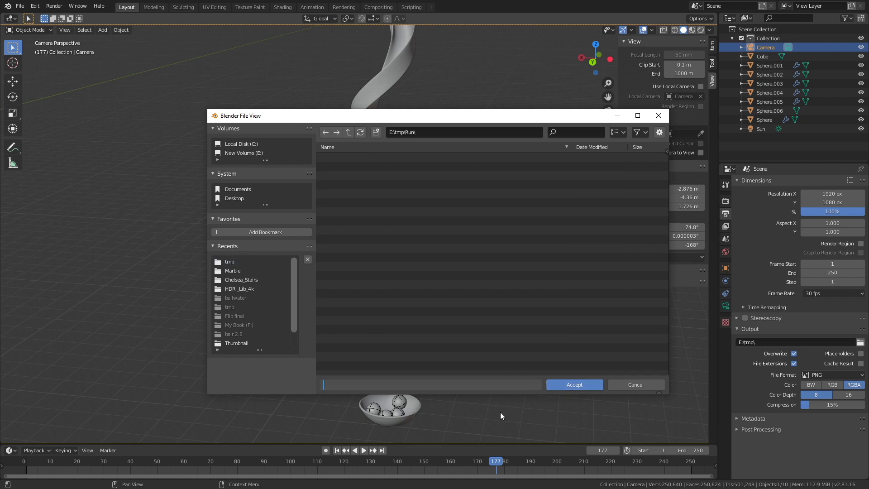
pyautogui.write('tut')
pyautogui.press('Return')
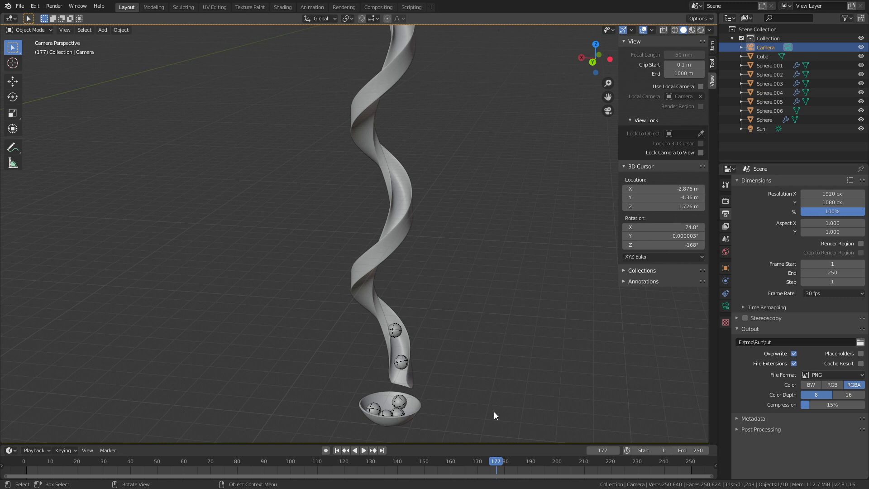
# Step: Render a test image of the current frame to inspect the slide and marbles, and briefly preview the viewport in rendered shading
pyautogui.click(53, 7)
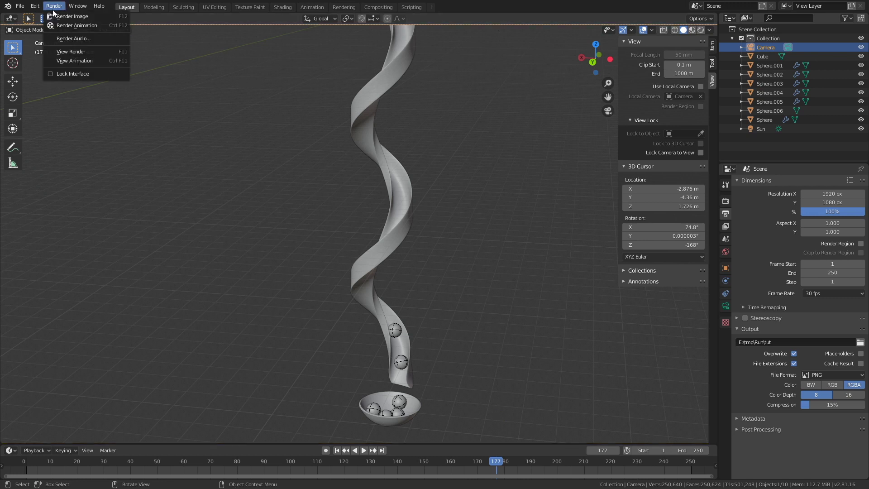
pyautogui.click(56, 17)
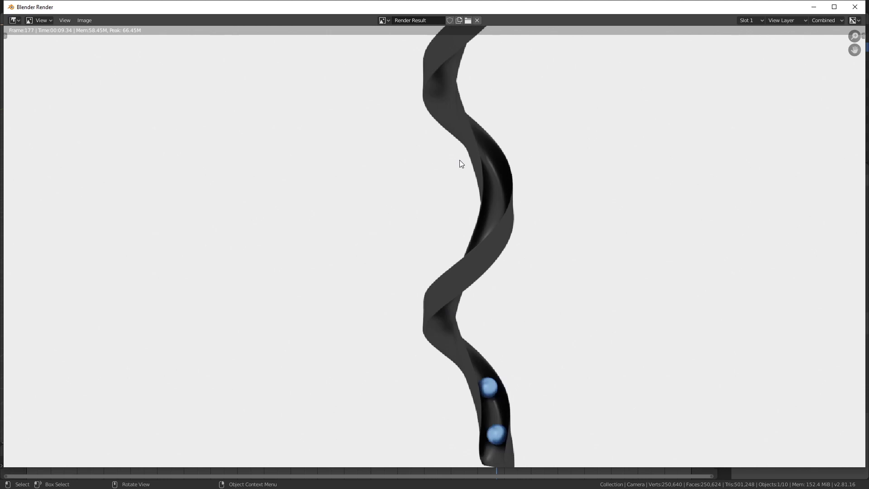
pyautogui.scroll(-1, 459, 160)
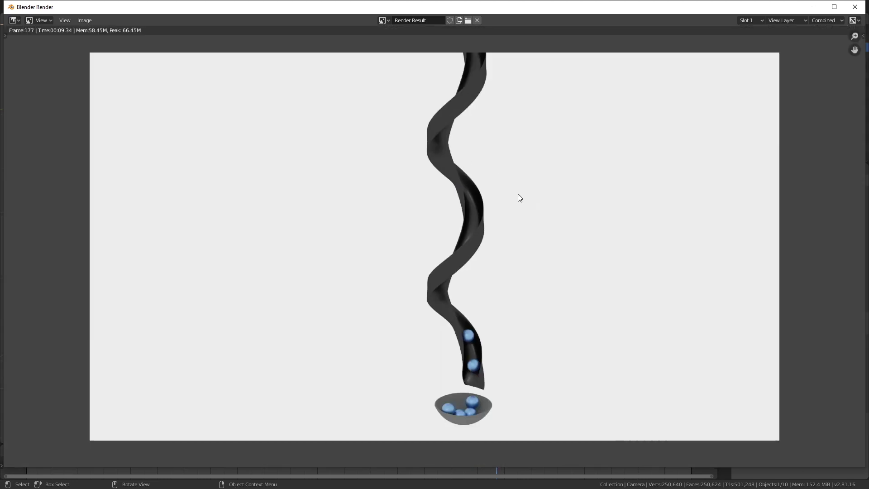
pyautogui.scroll(1, 507, 193)
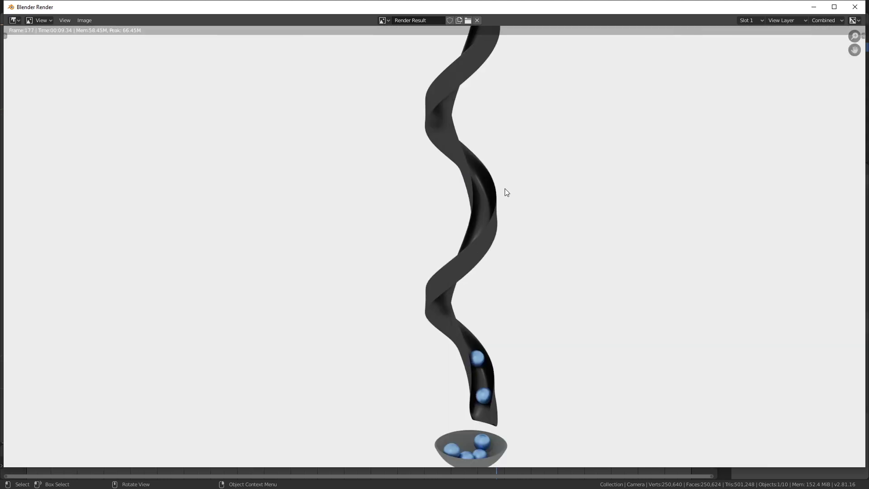
pyautogui.scroll(-2, 506, 193)
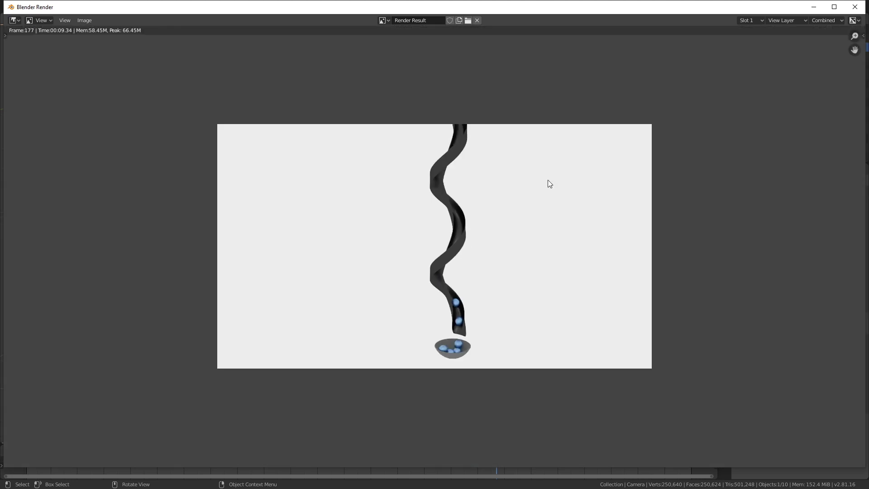
pyautogui.click(856, 7)
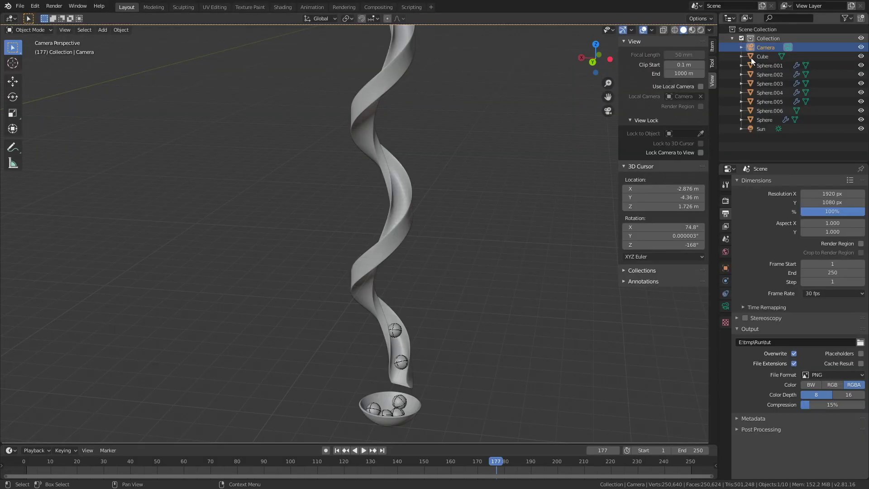
pyautogui.click(700, 30)
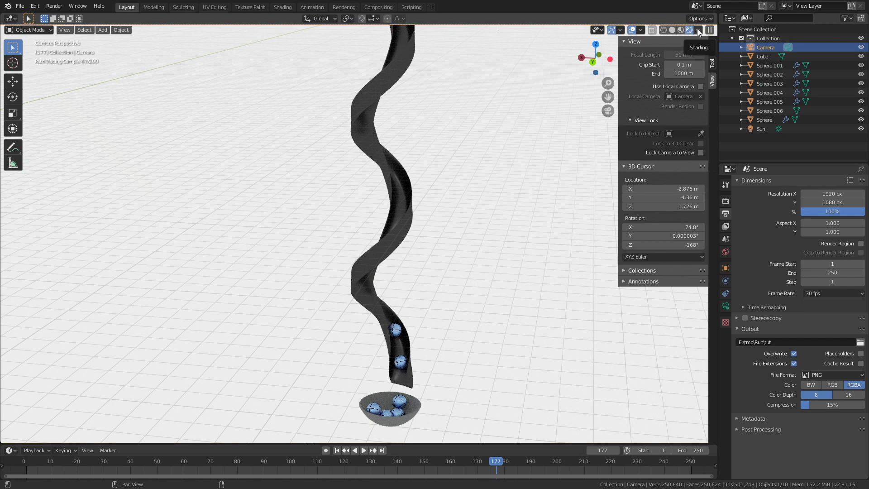
pyautogui.click(672, 30)
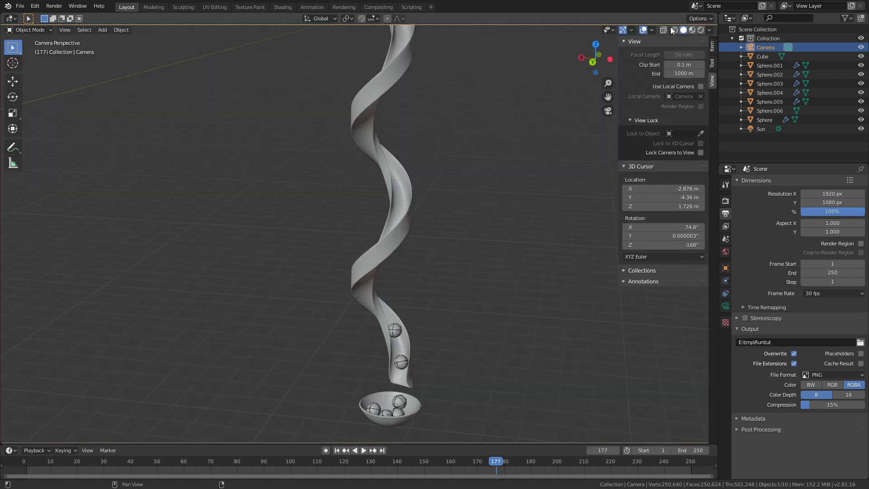
# Step: Set the output file format to AVI JPEG and start rendering the animation
pyautogui.click(826, 375)
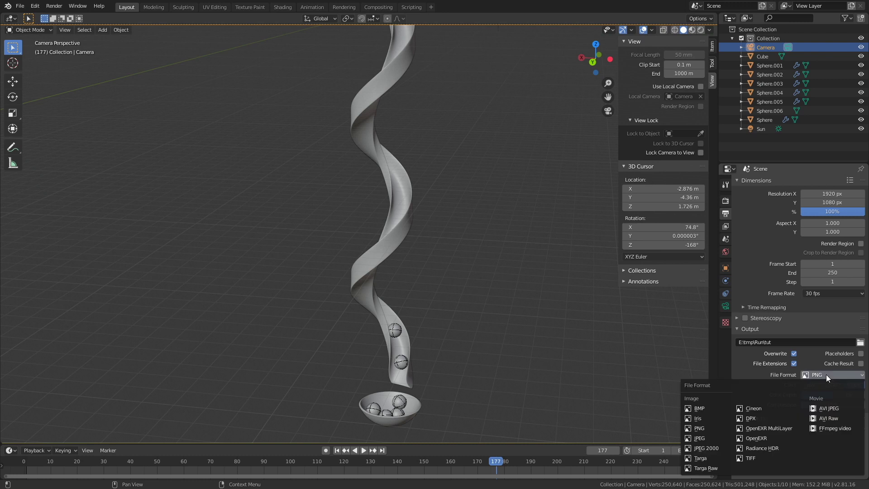
pyautogui.click(830, 408)
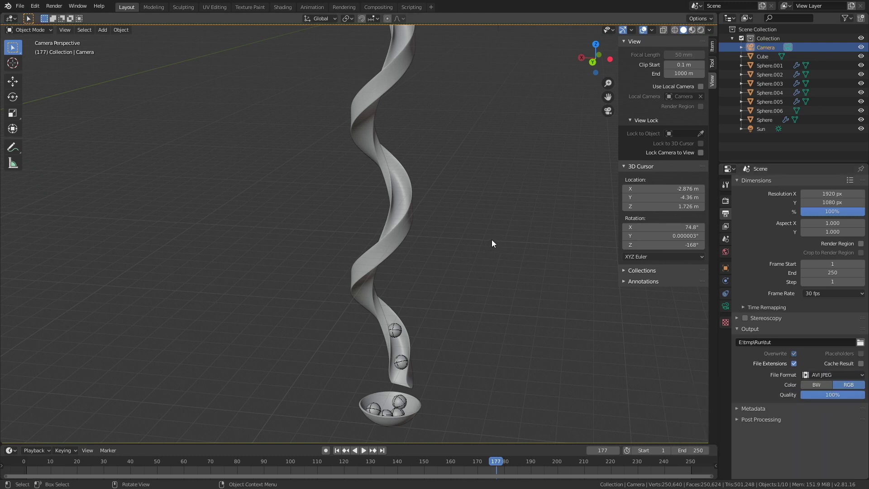
pyautogui.click(52, 6)
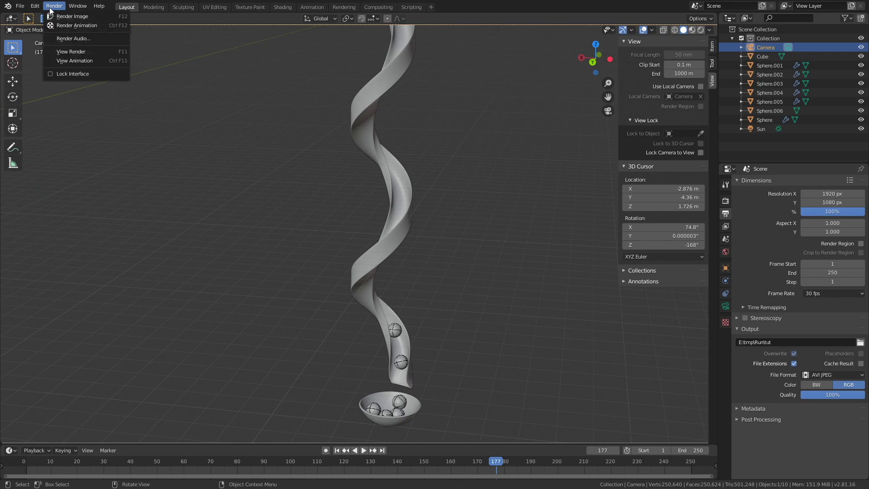
pyautogui.click(57, 25)
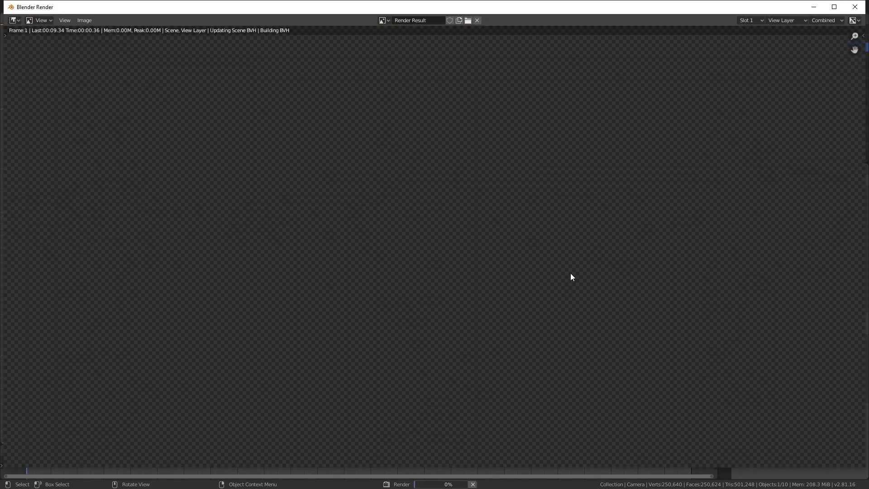